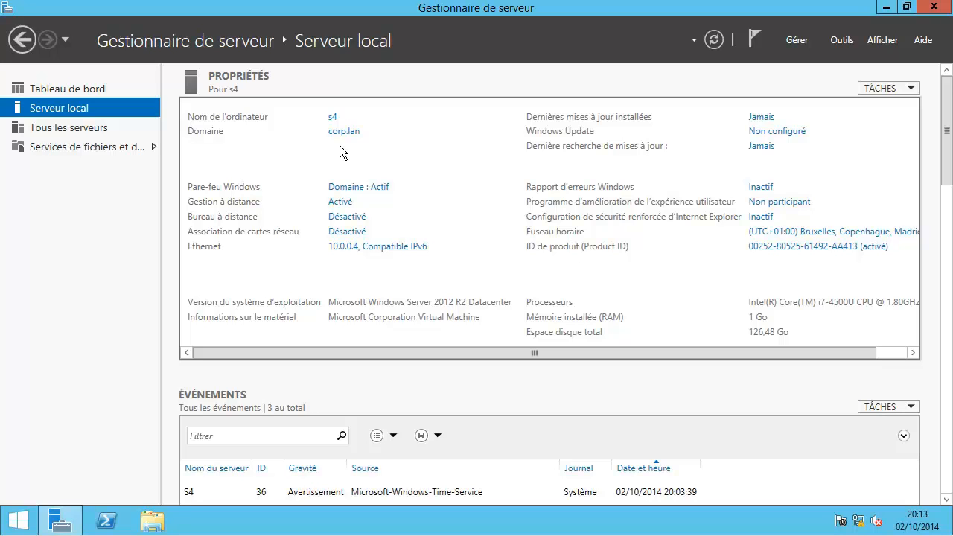
Step: Start the Add Roles wizard for s4.corp.lan and select Active Directory Certificate Services with its management tools
click(791, 45)
click(789, 58)
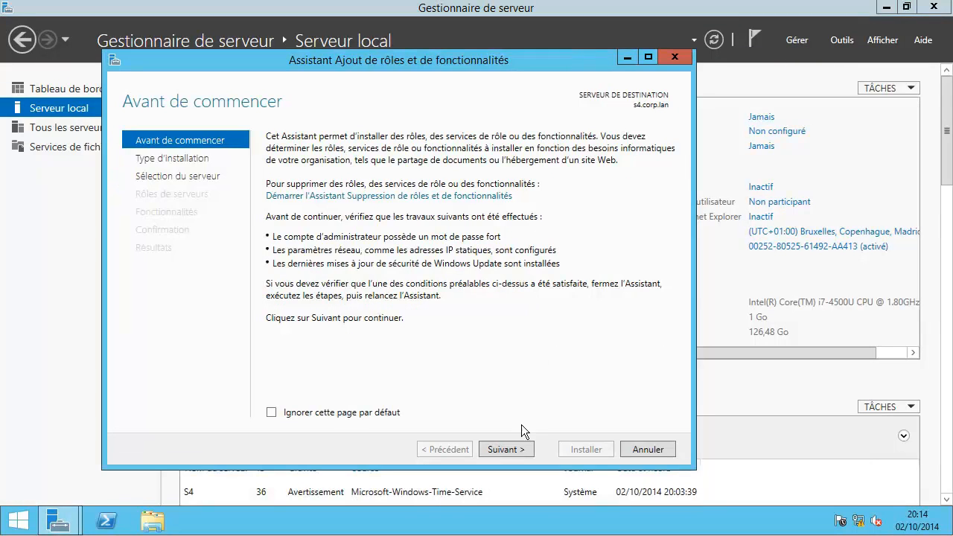
click(509, 449)
click(511, 450)
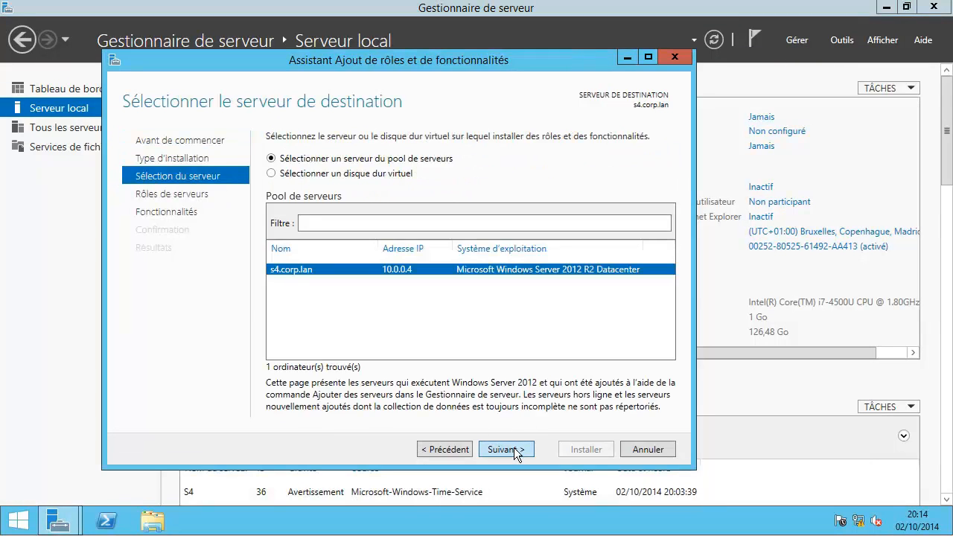
click(514, 451)
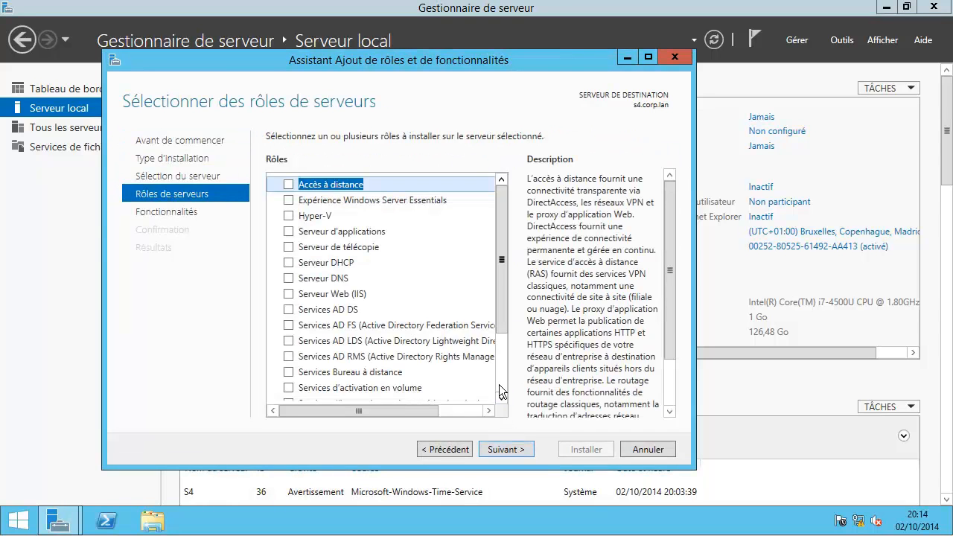
click(502, 390)
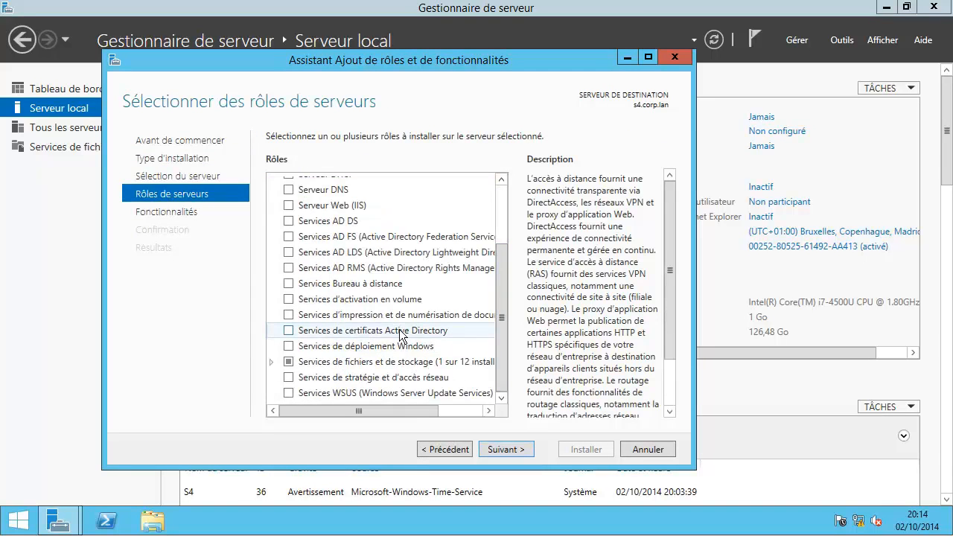
click(288, 330)
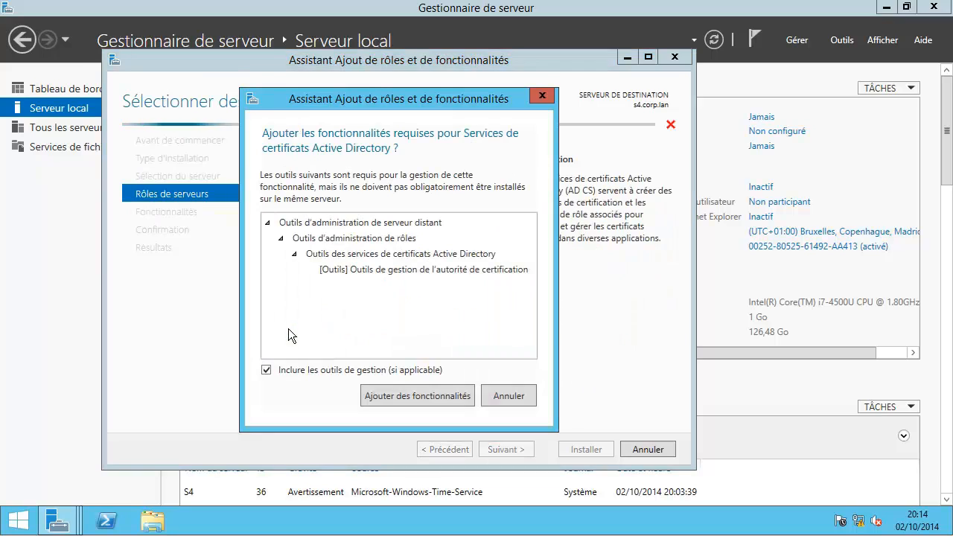
click(412, 399)
click(506, 450)
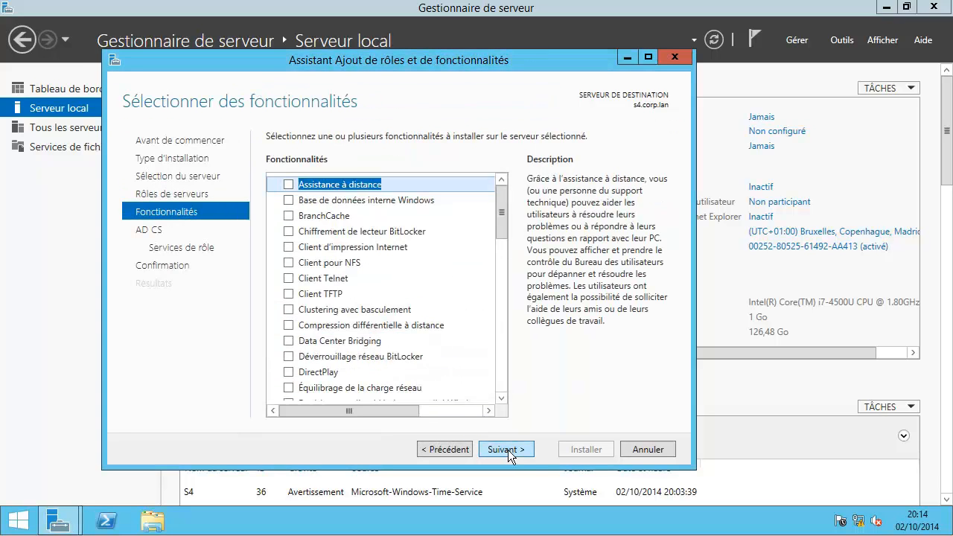
click(507, 451)
click(510, 454)
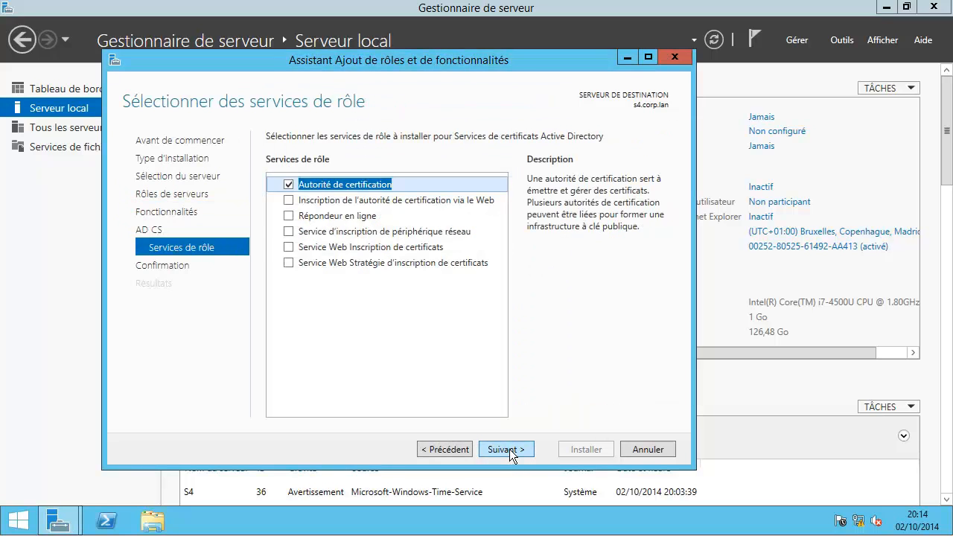
Step: Swap Autorité de certification for the Répondeur en ligne role service, keep default IIS services, and install
click(289, 185)
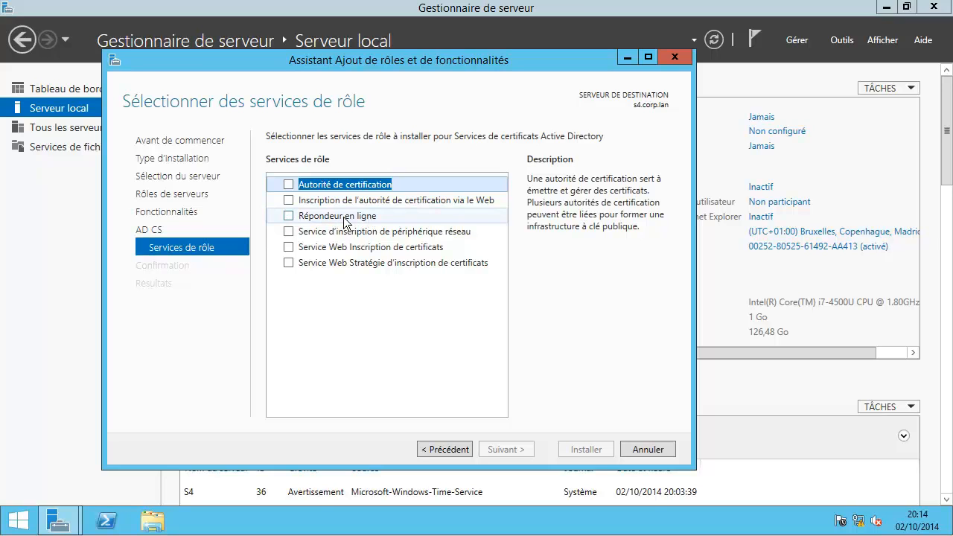
click(290, 217)
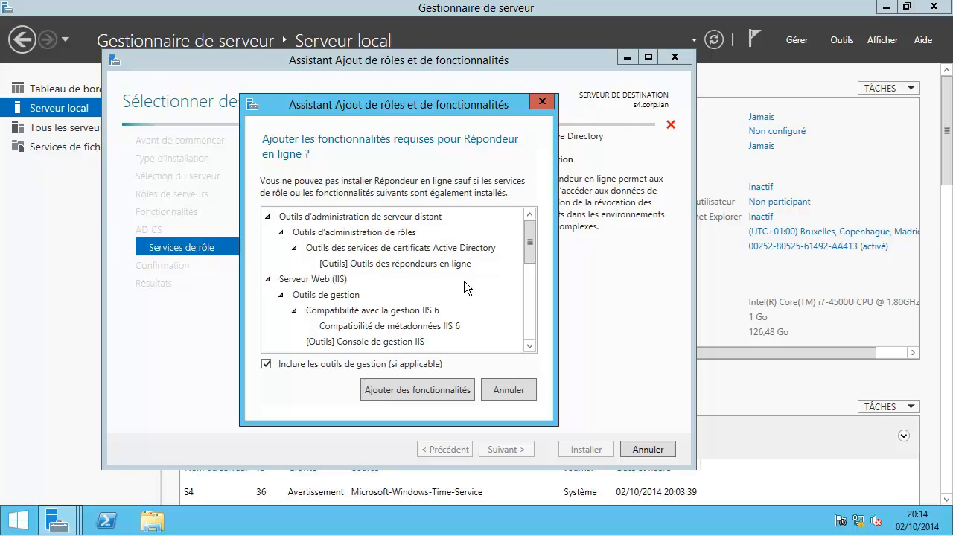
click(434, 391)
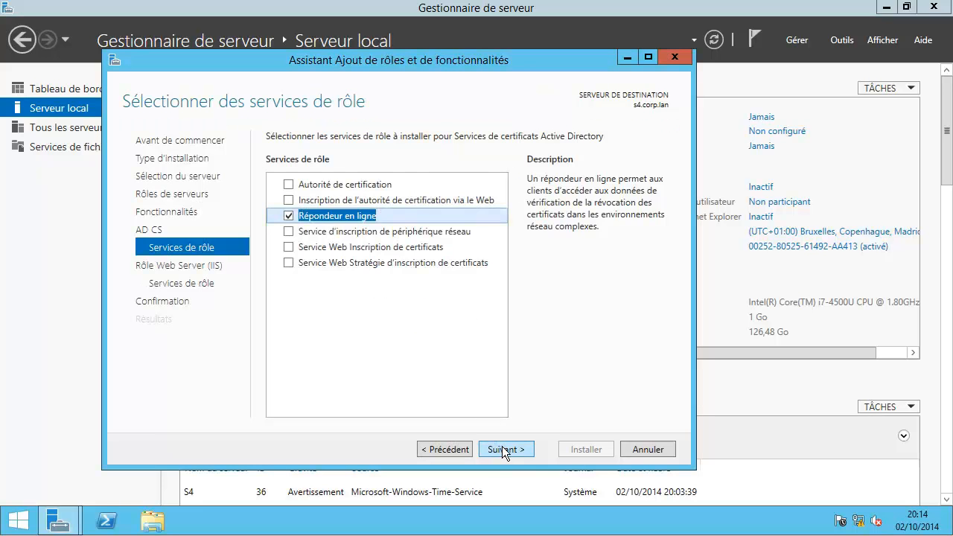
click(503, 449)
click(505, 450)
click(505, 450)
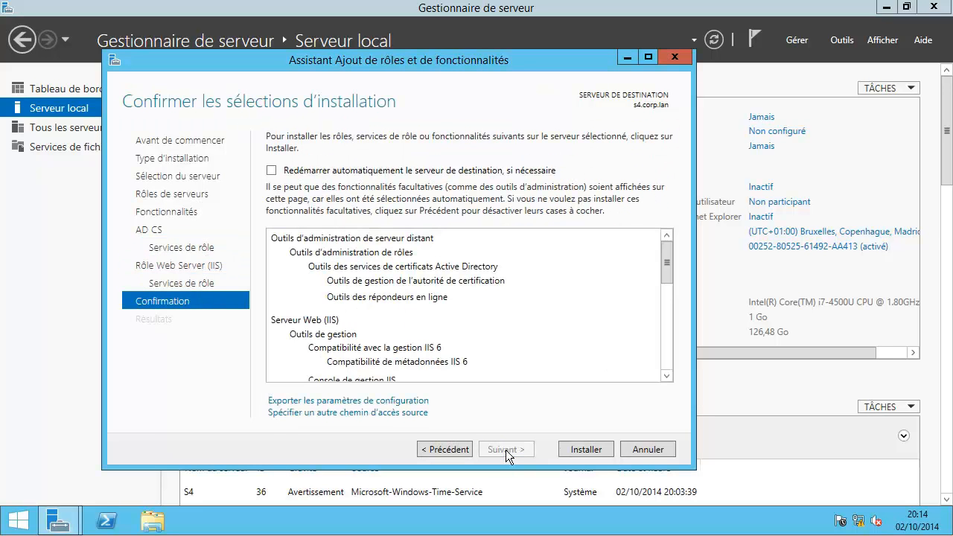
click(585, 449)
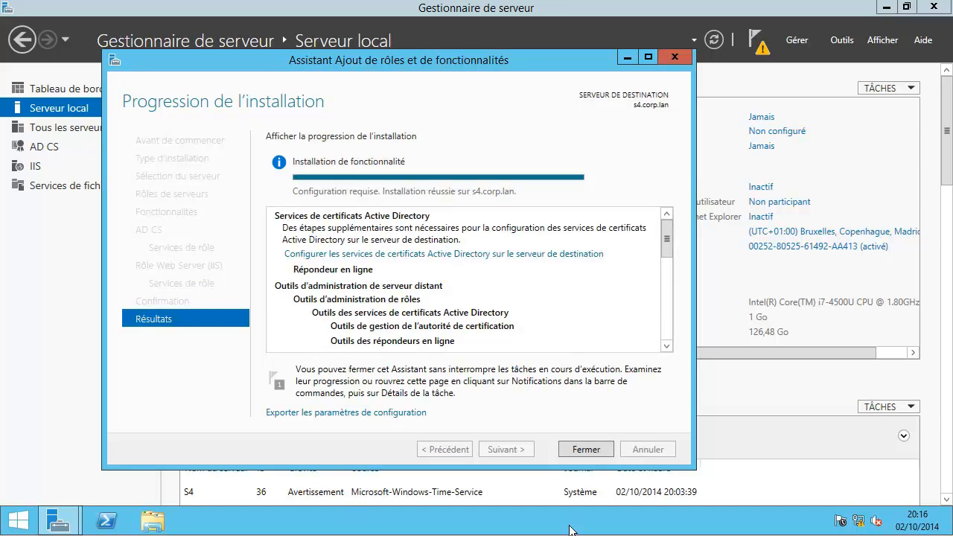
click(586, 449)
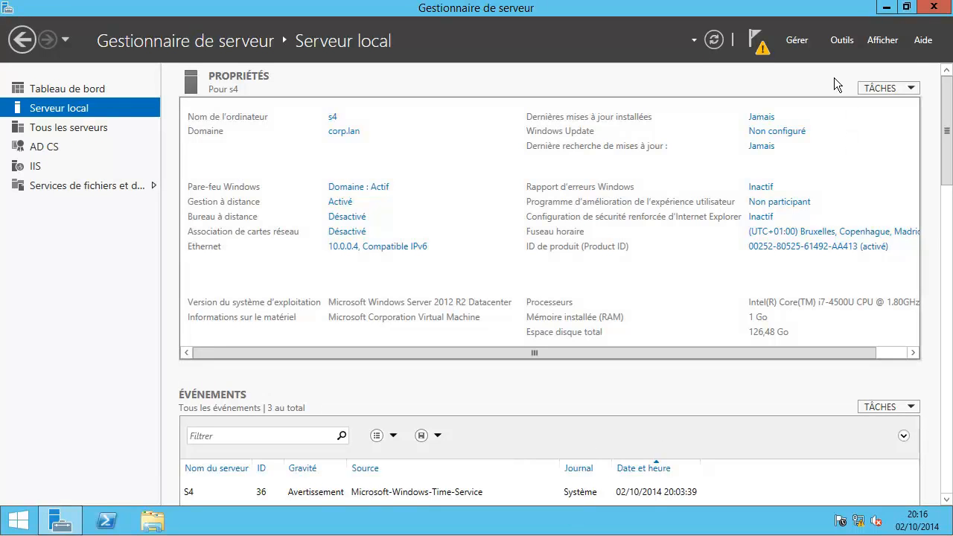
Step: Run the AD CS post-deployment wizard with current credentials, configuring only the Répondeur en ligne
click(765, 49)
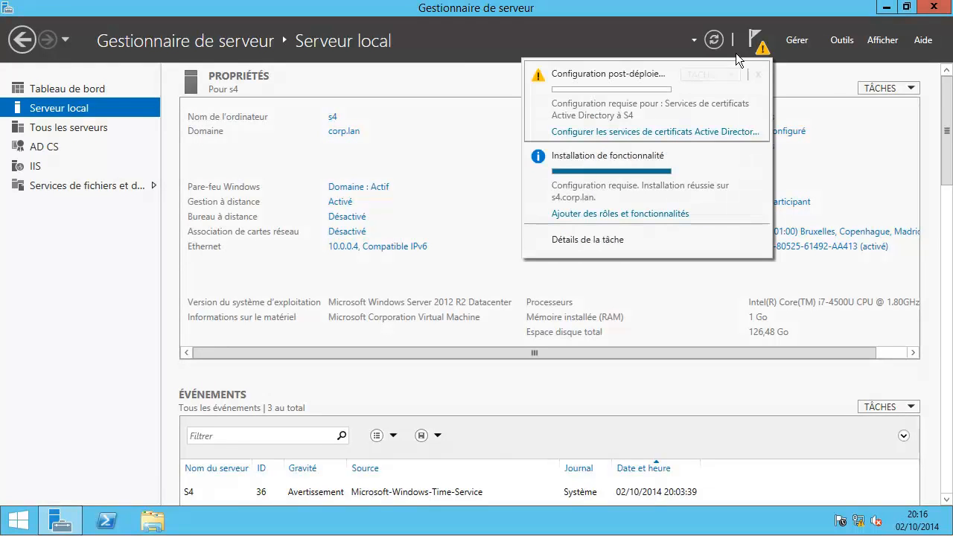
click(638, 136)
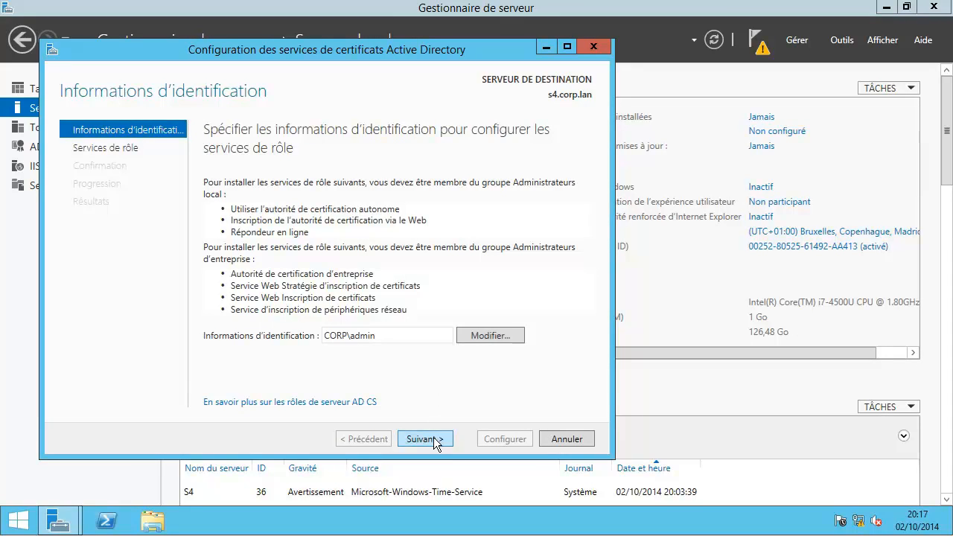
click(434, 439)
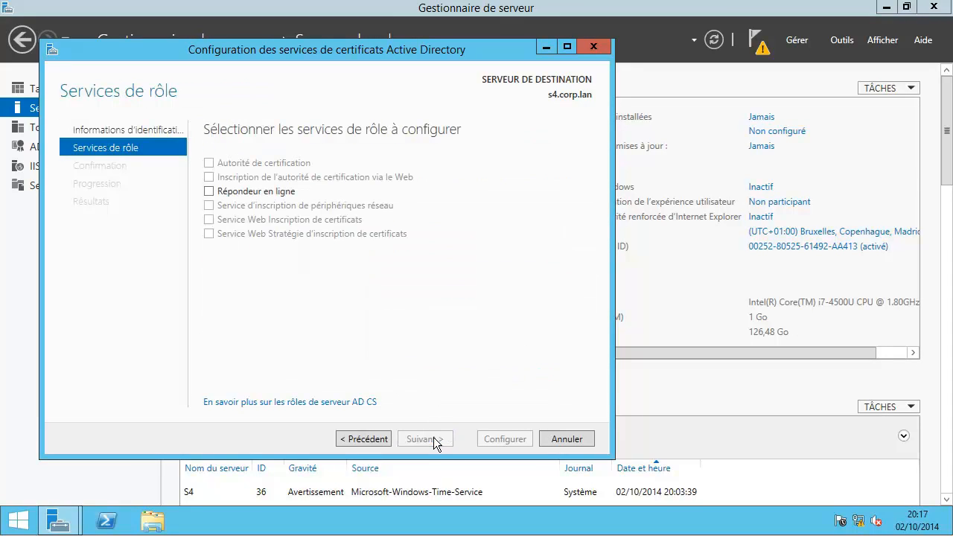
click(210, 192)
click(419, 439)
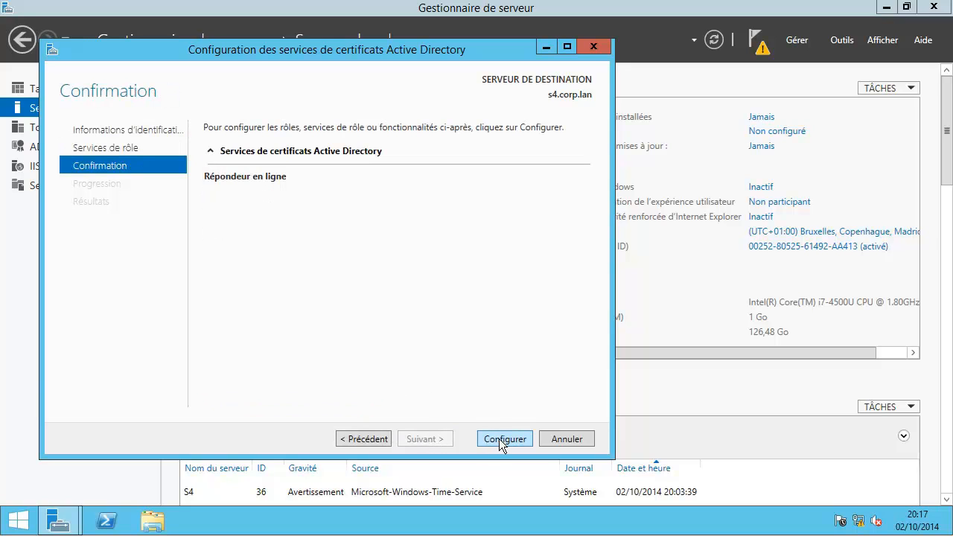
click(502, 438)
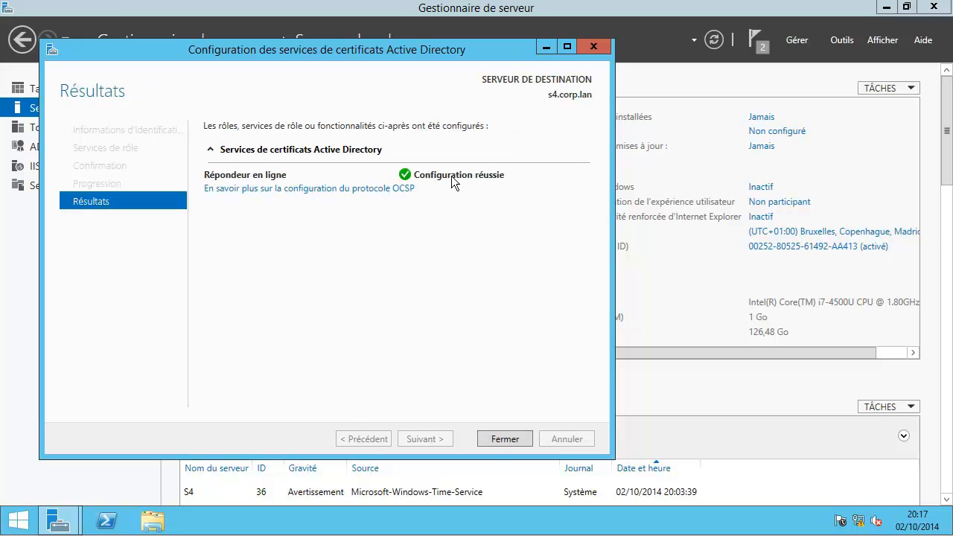
click(496, 439)
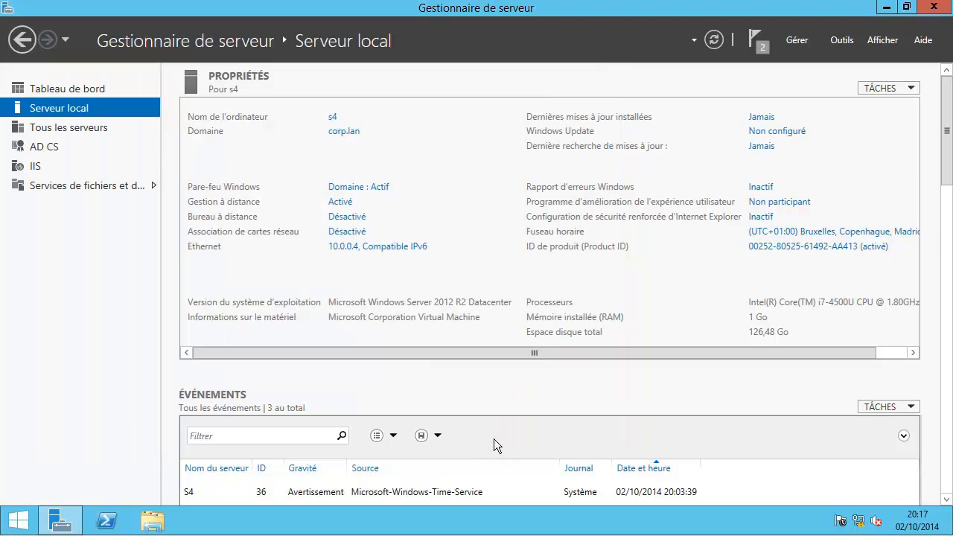
Step: Launch IIS Manager, dismiss the Web Platform prompt, and open S4 > Sites > Default Web Site > ocsp
click(837, 41)
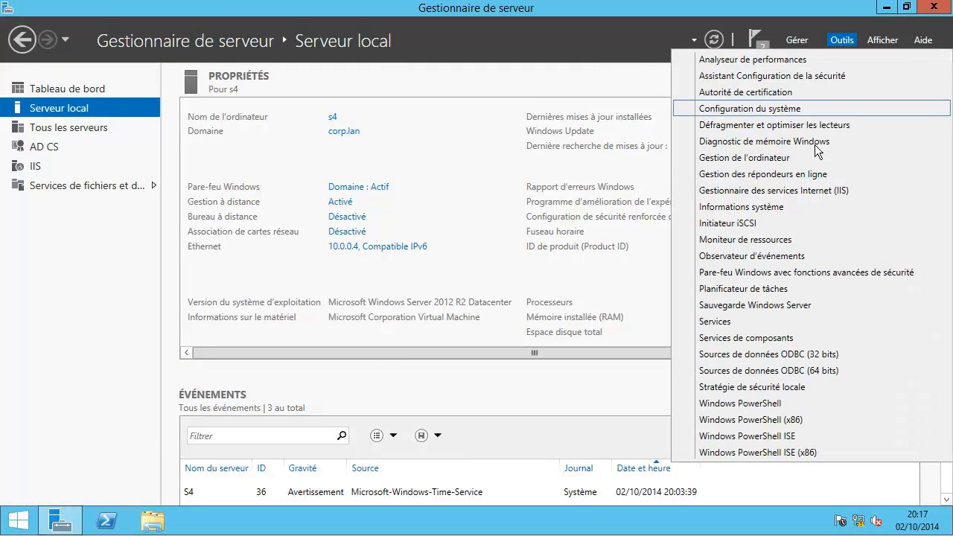
click(806, 191)
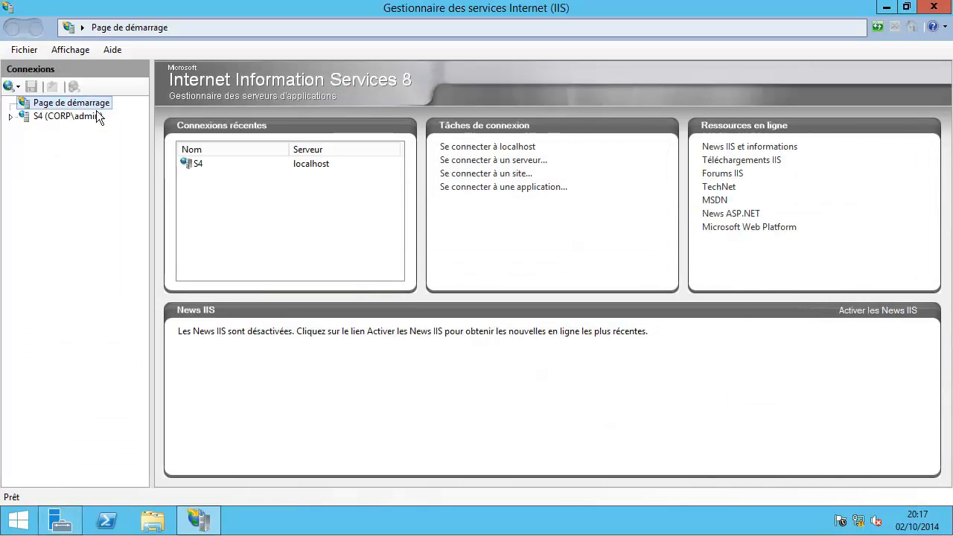
click(10, 116)
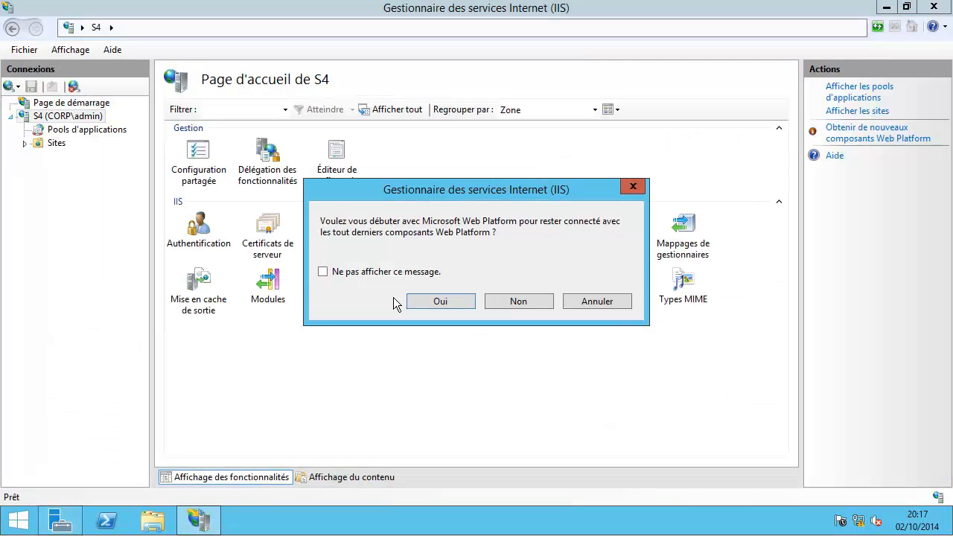
click(368, 270)
click(510, 306)
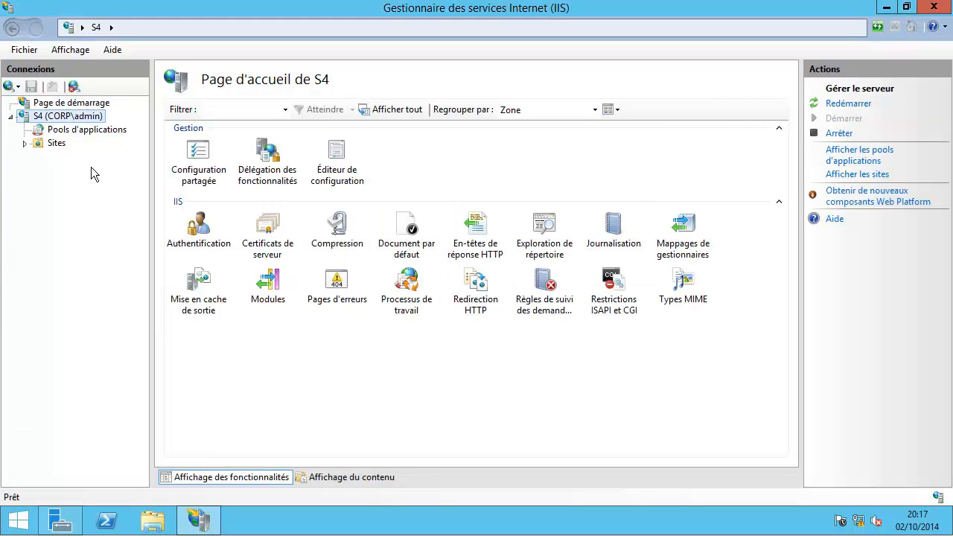
click(54, 144)
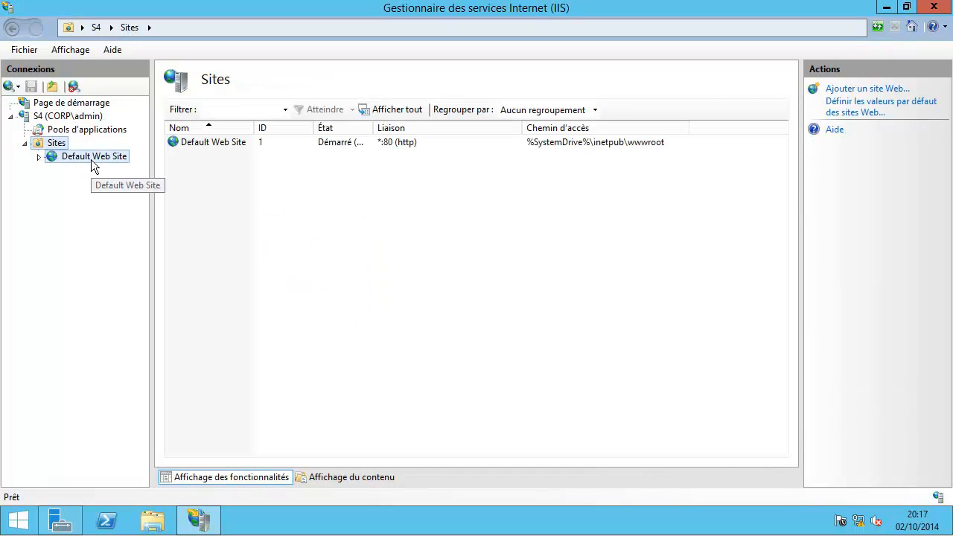
click(91, 156)
click(90, 172)
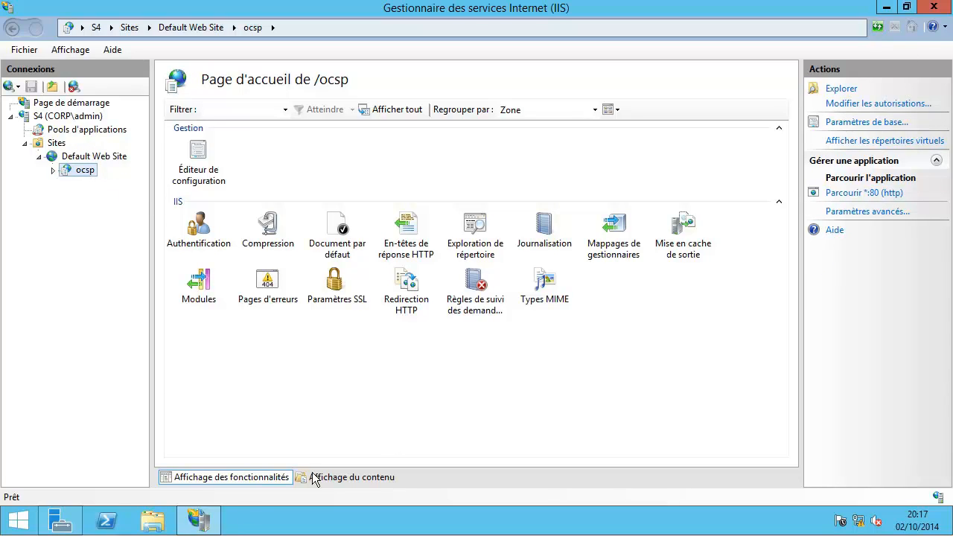
Step: Pin IIS Manager to the taskbar and return to Server Manager's Outils menu
right_click(197, 526)
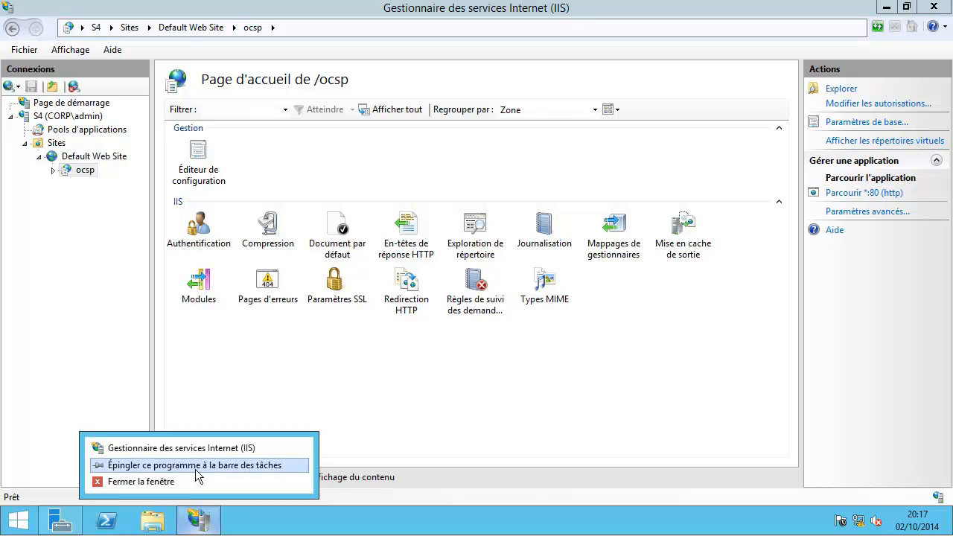
click(196, 466)
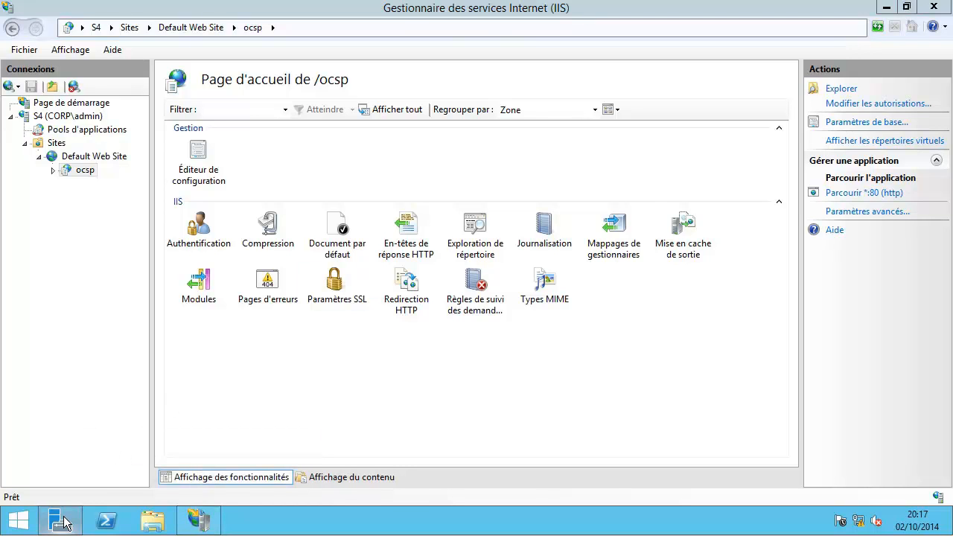
click(62, 521)
click(842, 42)
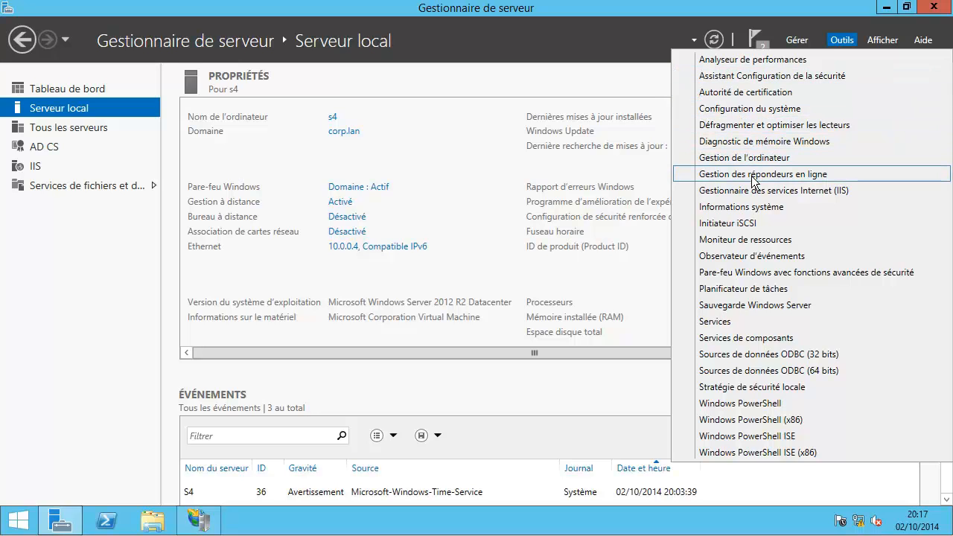
Step: Launch Gestion des répondeurs en ligne from Outils and pin its console to the taskbar
click(693, 181)
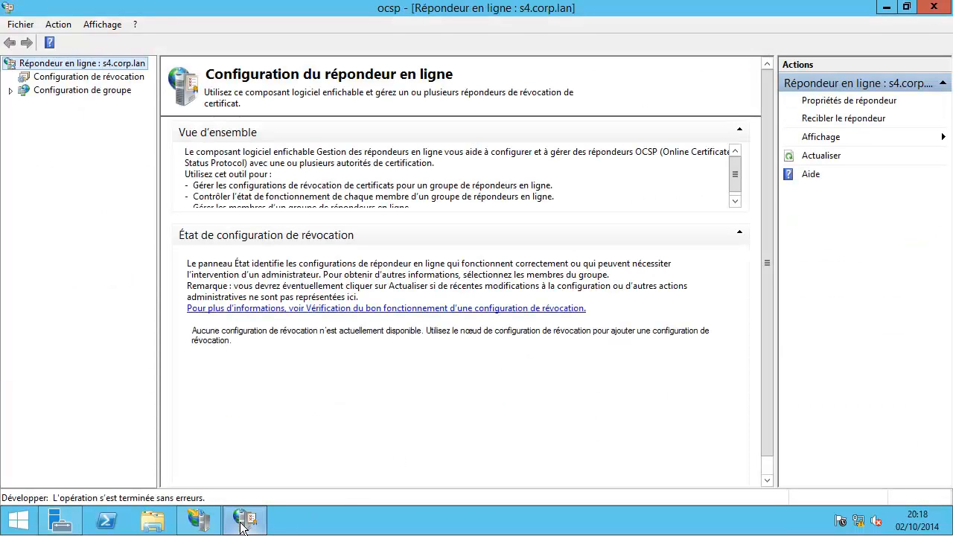
right_click(242, 524)
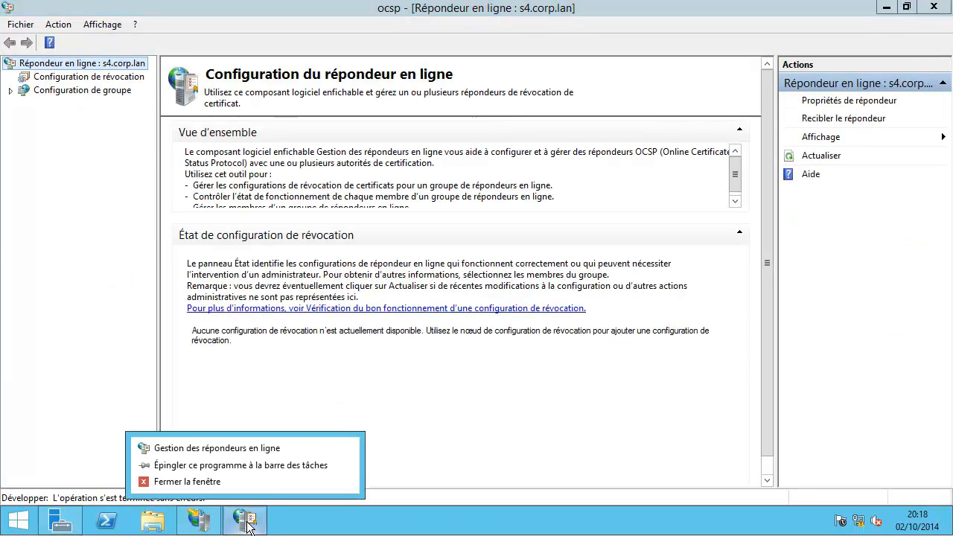
click(256, 465)
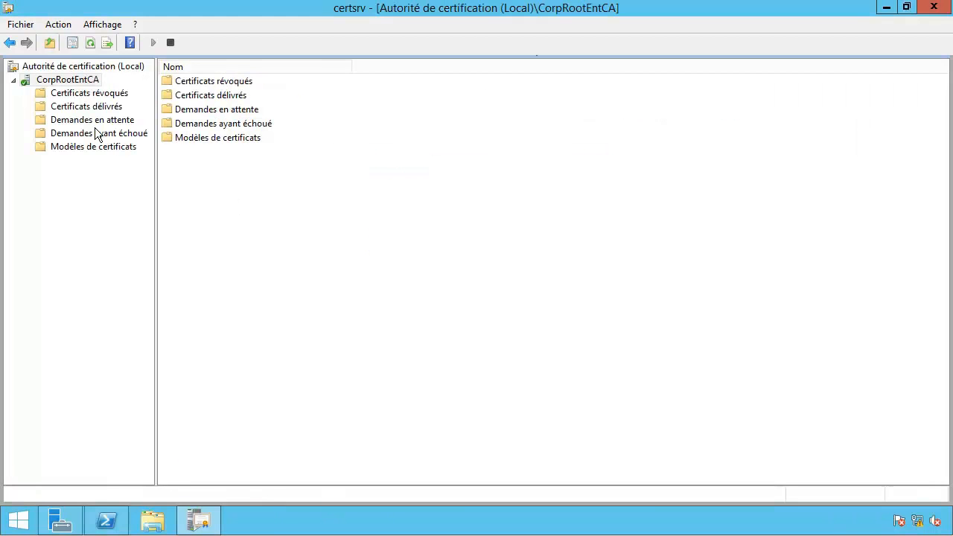
Step: Open the templates console via Modèles de certificats > Gérer and select Signature de réponse OCSP
click(91, 149)
right_click(89, 148)
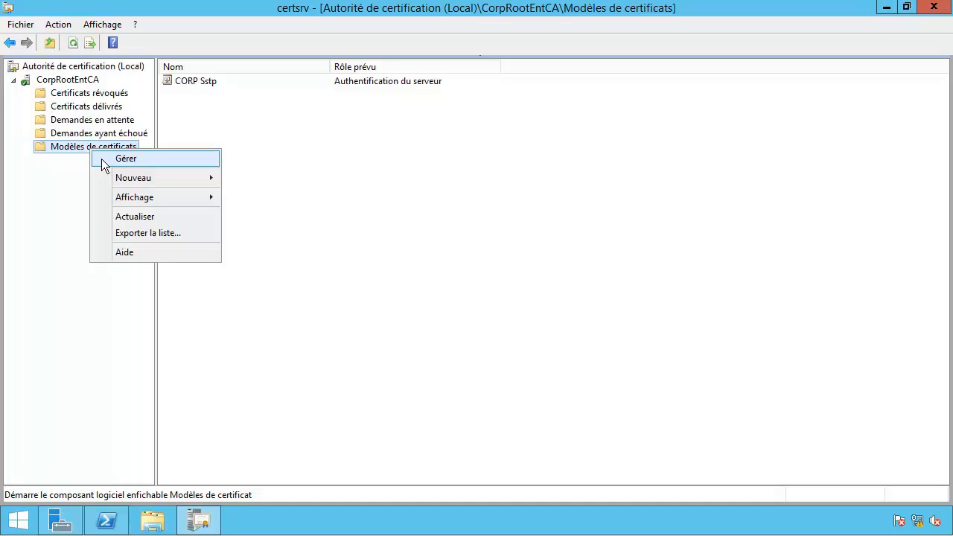
click(104, 163)
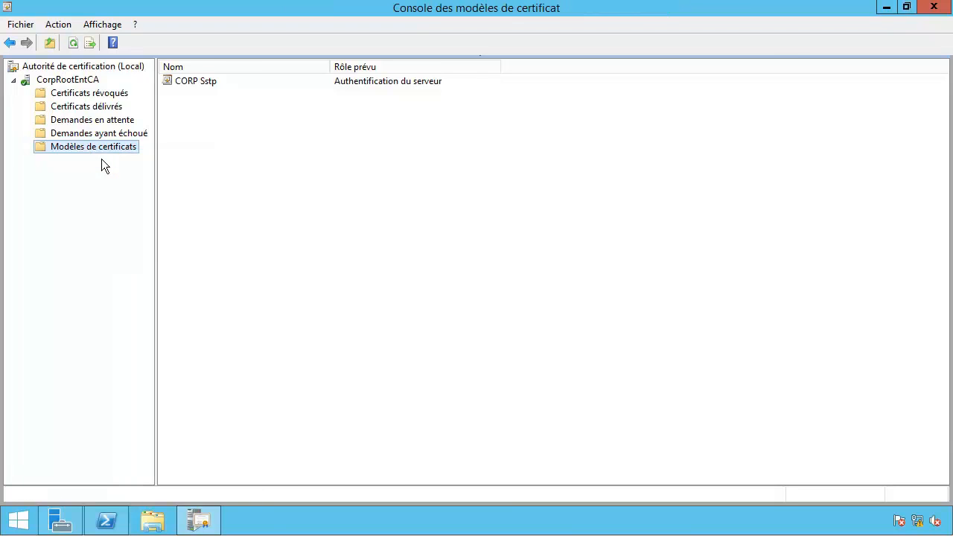
click(230, 207)
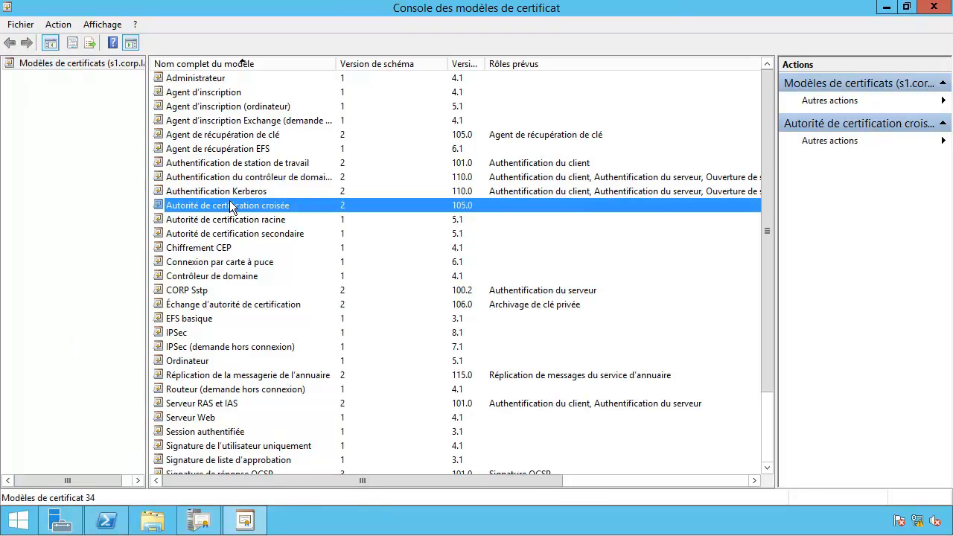
key(r)
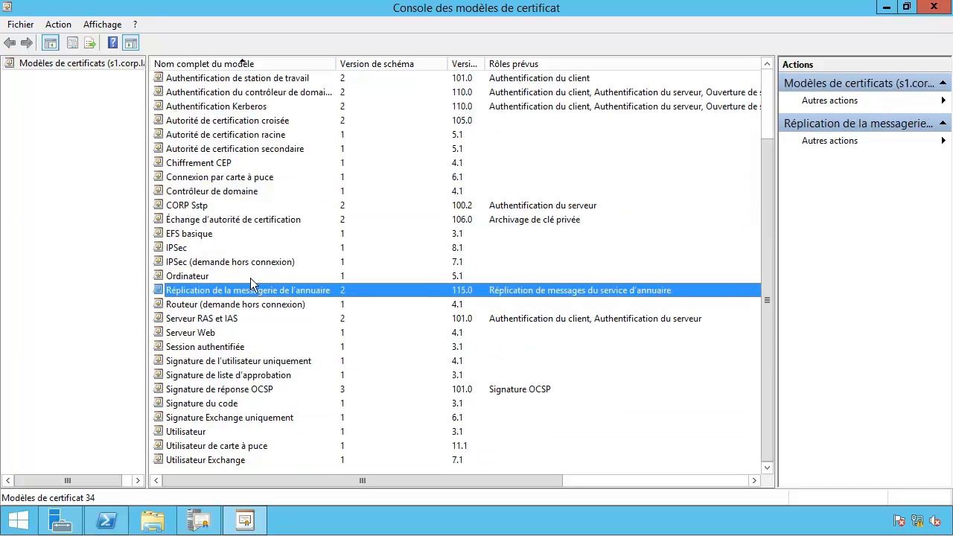
click(252, 390)
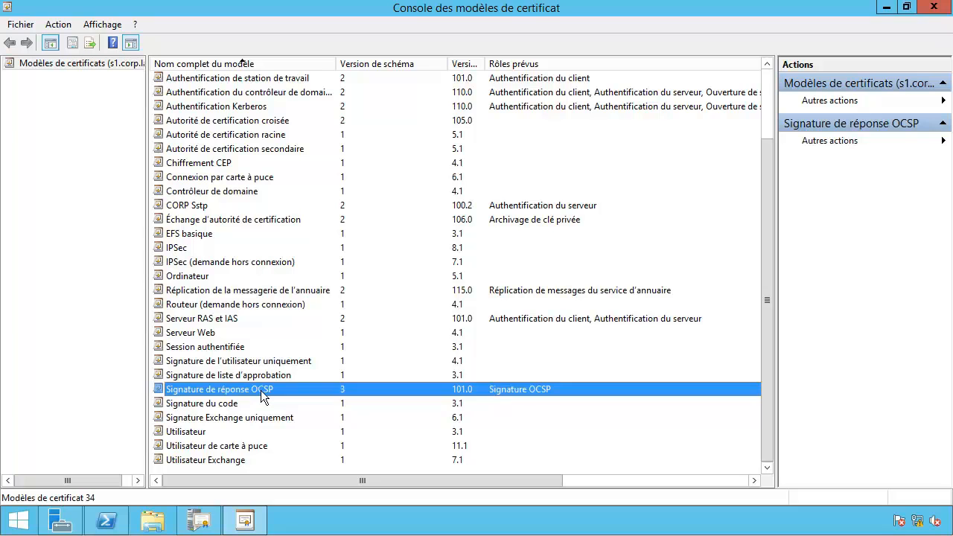
Step: Duplicate Signature de réponse OCSP with compatibility set to Windows Server 2012 R2 and Windows 8.1
right_click(260, 391)
click(298, 400)
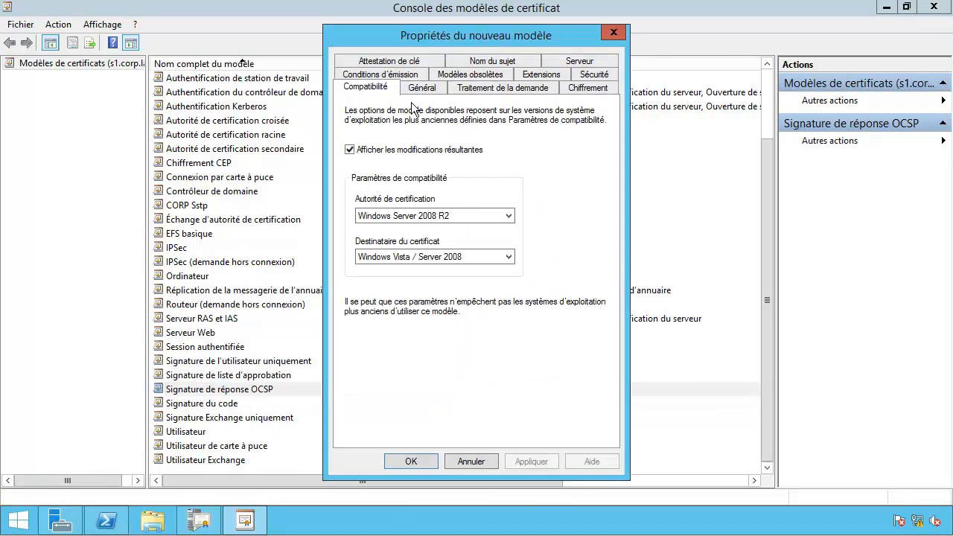
drag(394, 35, 281, 23)
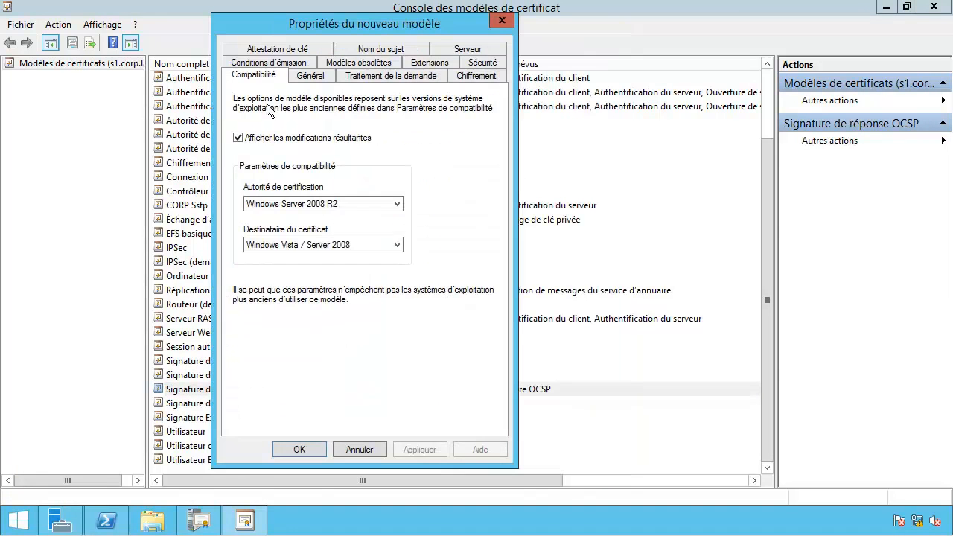
click(360, 203)
click(342, 255)
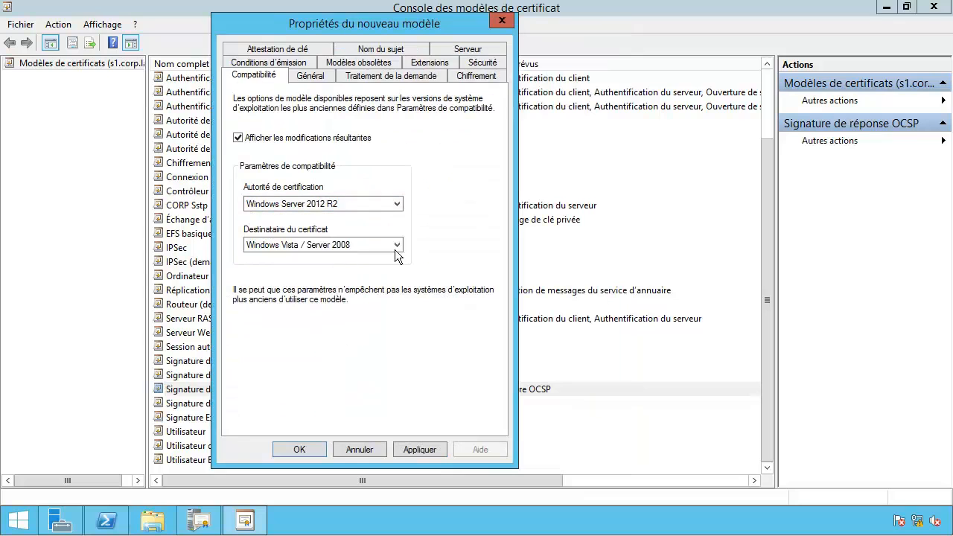
click(395, 245)
click(387, 297)
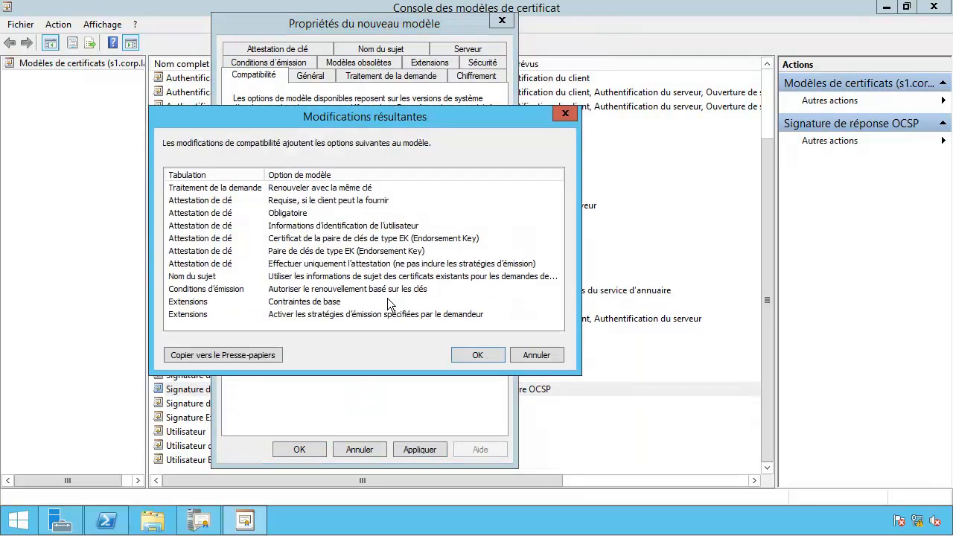
click(468, 355)
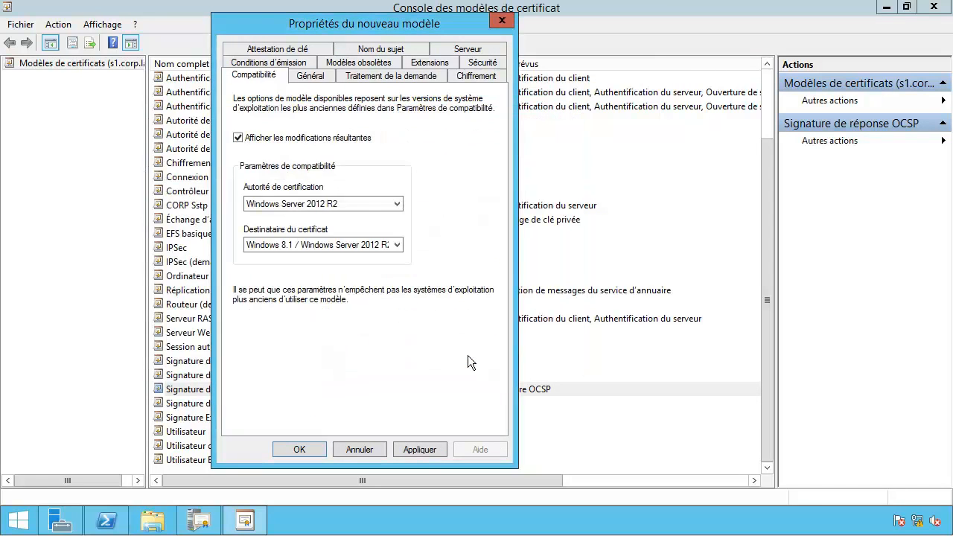
click(316, 75)
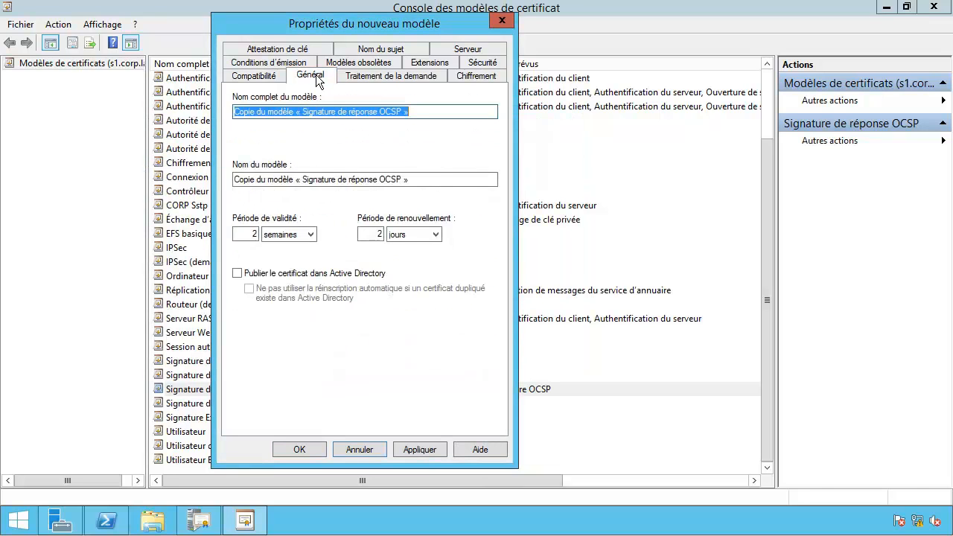
click(274, 82)
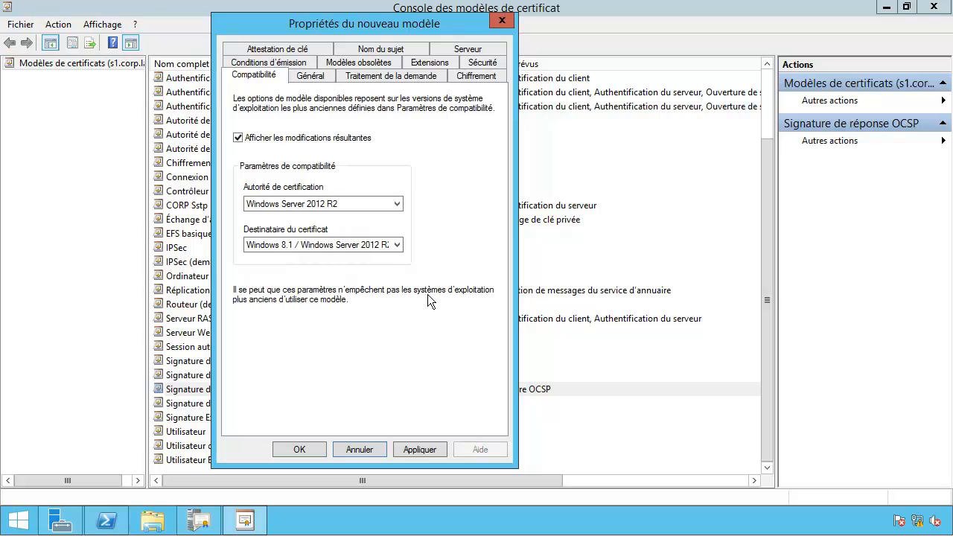
Step: Name the duplicate 'Corp OSCP' and allow its private key to be exported
click(313, 77)
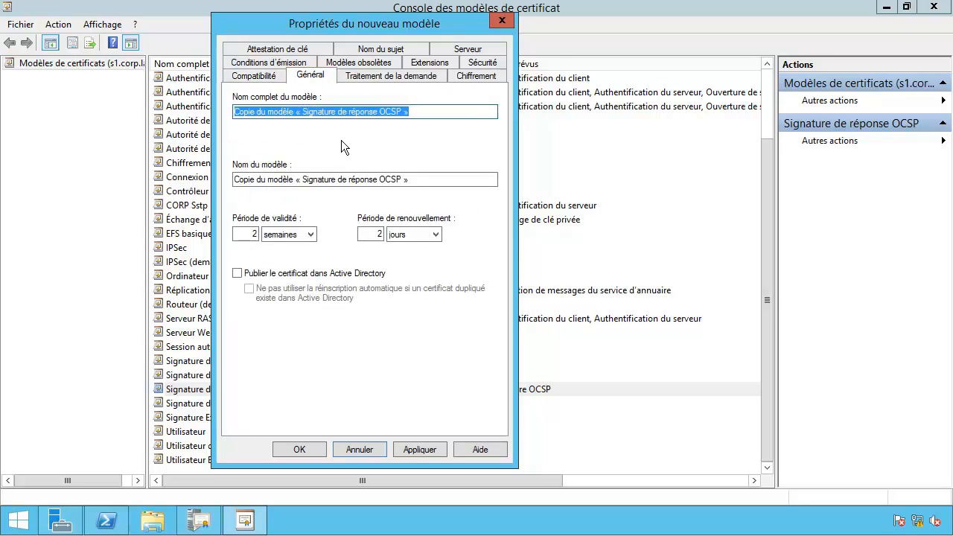
text(C)
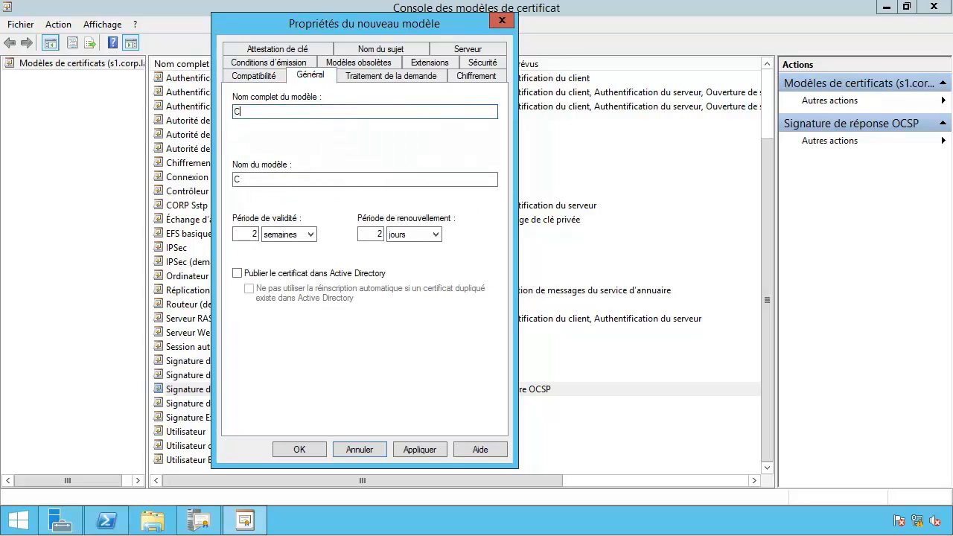
text(orp OSCP)
click(365, 76)
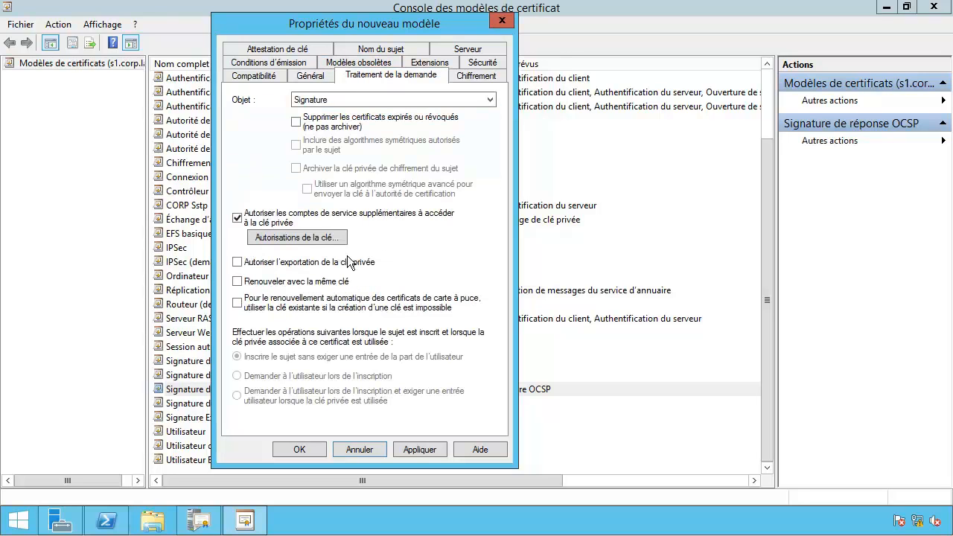
click(315, 265)
Step: Grant SERVICE RÉSEAU full control in the template's private key permissions
click(304, 238)
click(391, 245)
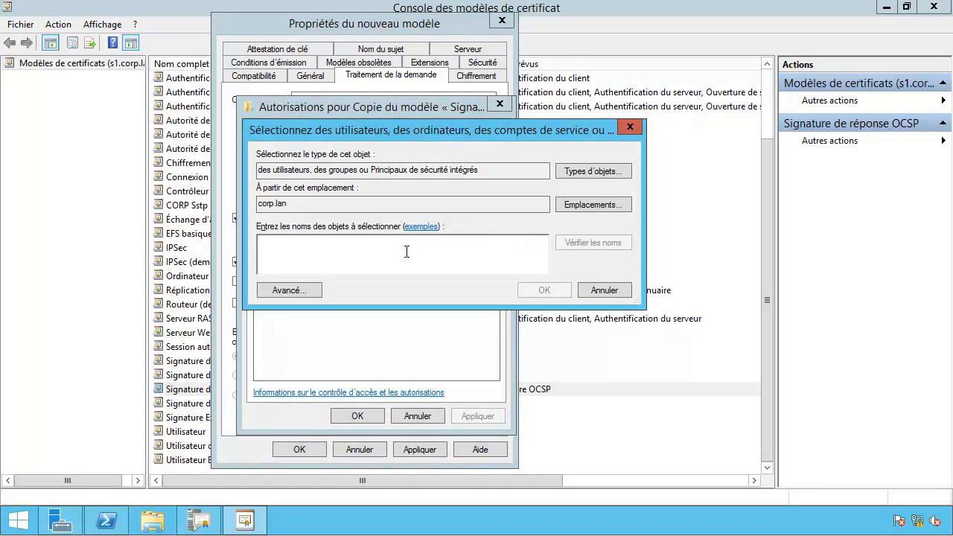
text(service)
key(Return)
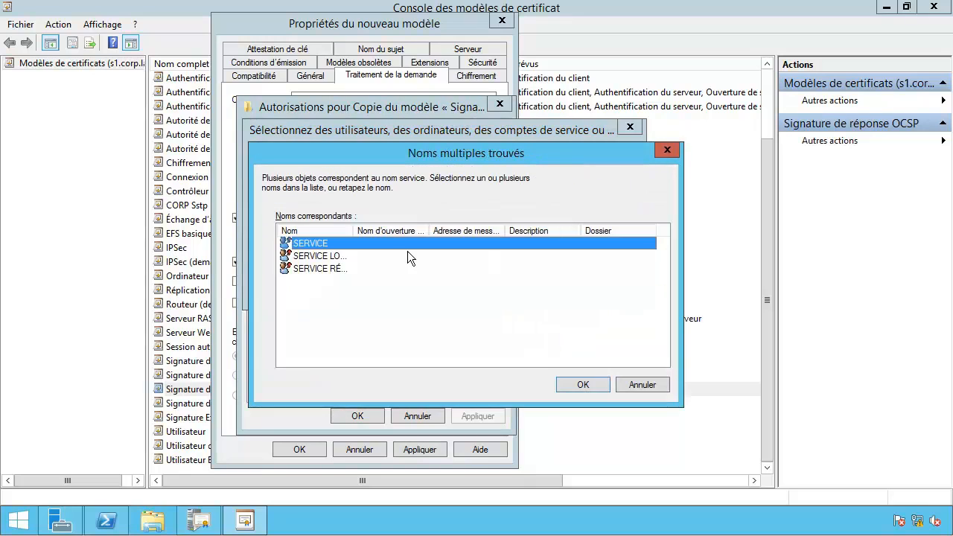
double_click(325, 269)
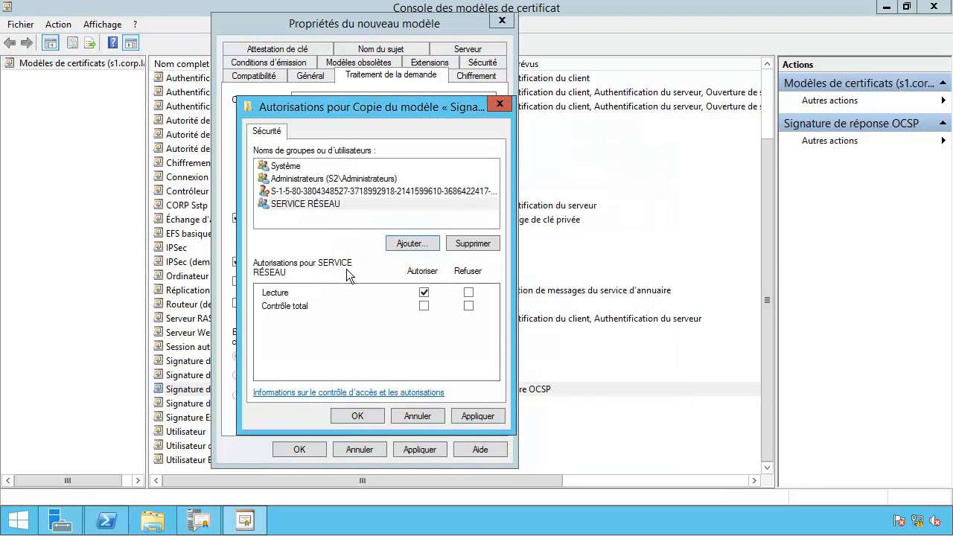
click(424, 306)
click(358, 416)
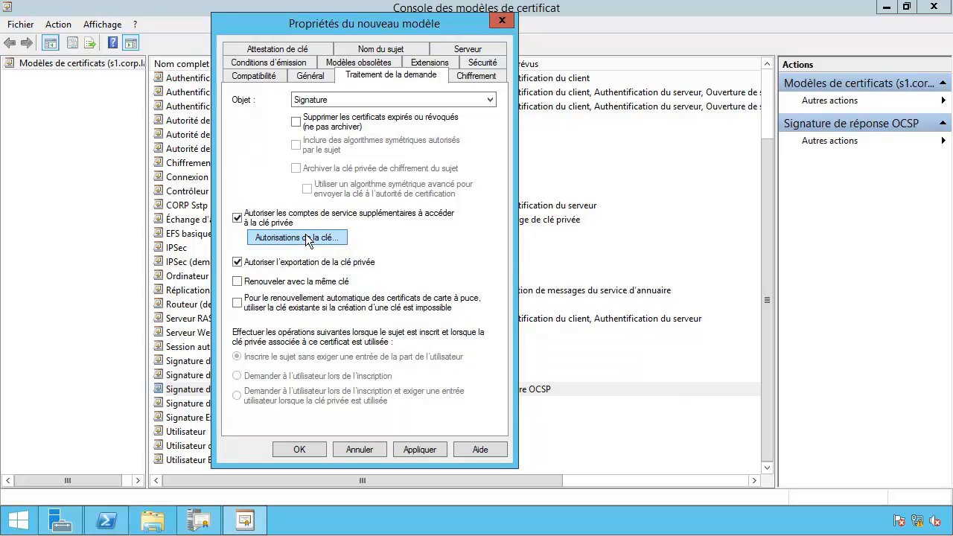
Step: Add computer S4 to the template security with Inscrire permission and save Corp OSCP
click(482, 64)
click(421, 232)
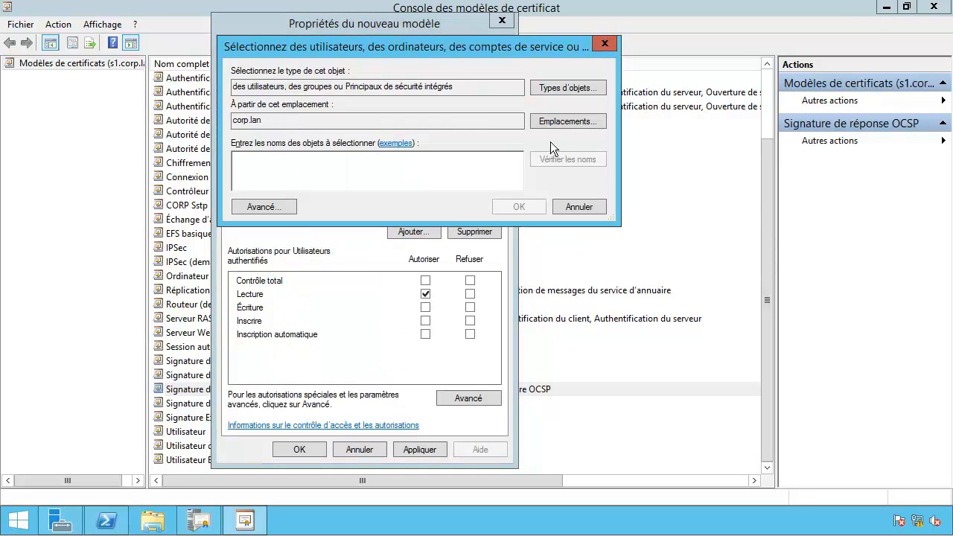
click(556, 89)
click(247, 159)
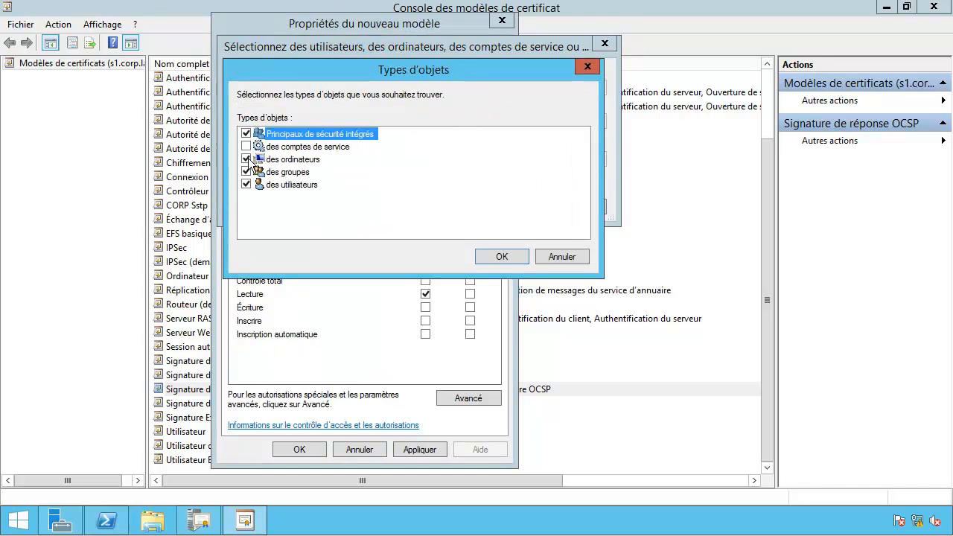
click(496, 256)
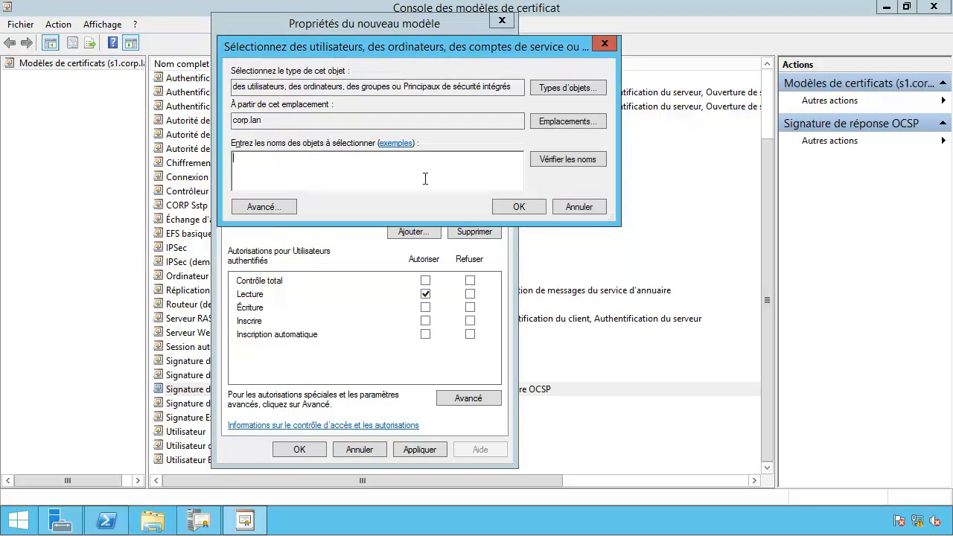
text(s4)
click(519, 207)
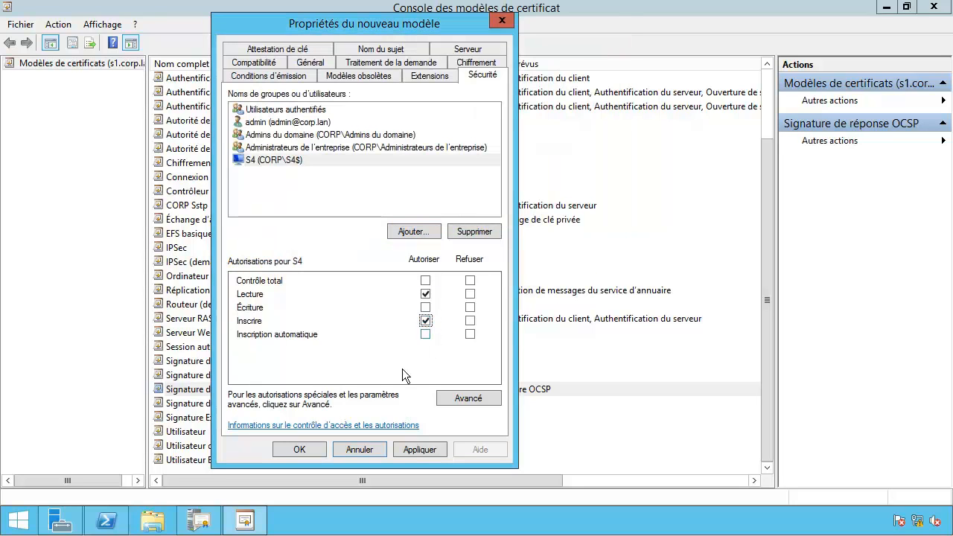
click(284, 450)
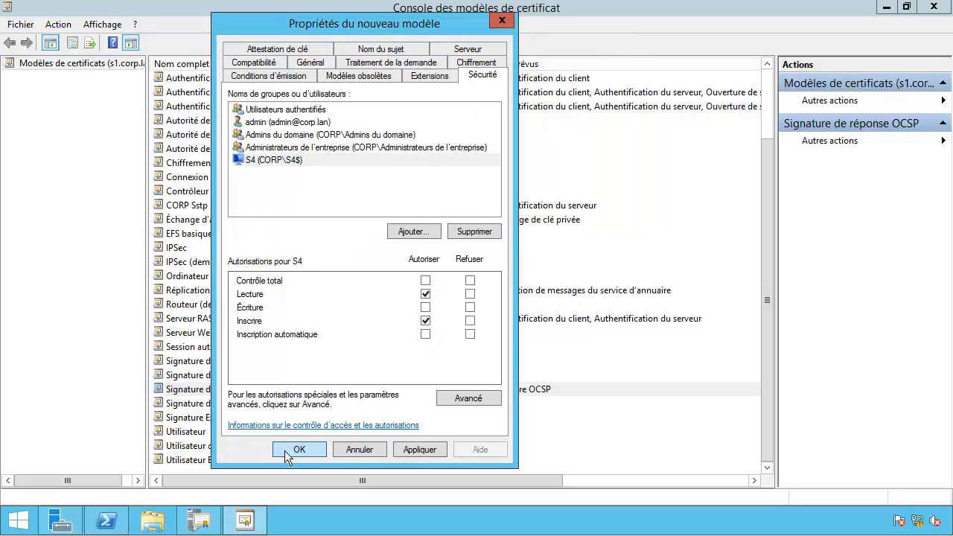
click(934, 7)
Step: Add Corp OSCP through Nouveau > Modèle de certificat à délivrer on CorpRootEntCA
right_click(117, 147)
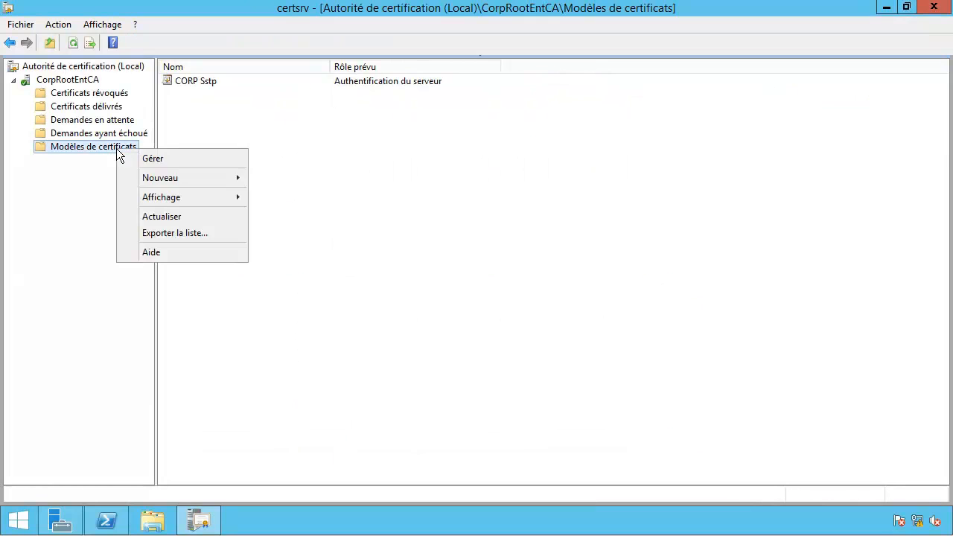
mouse_move(146, 180)
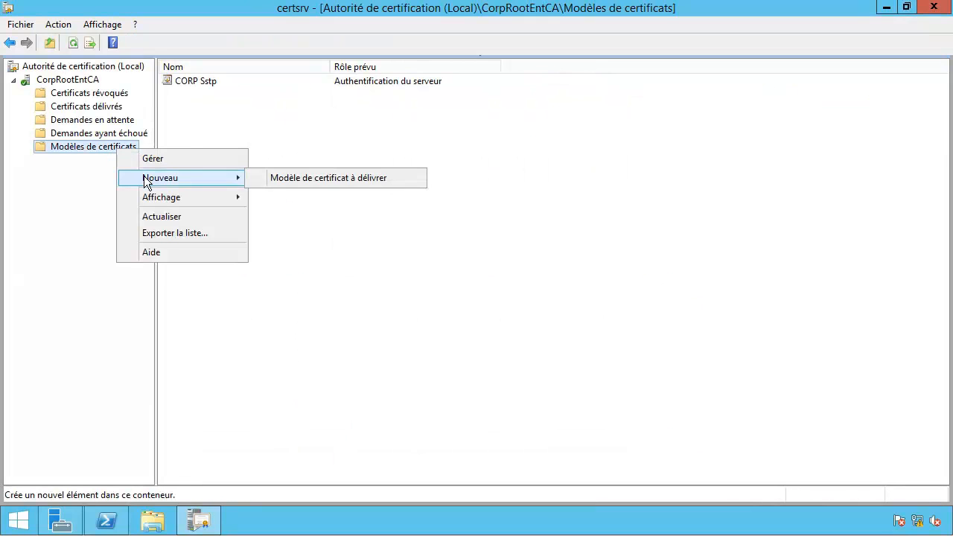
click(314, 182)
click(325, 247)
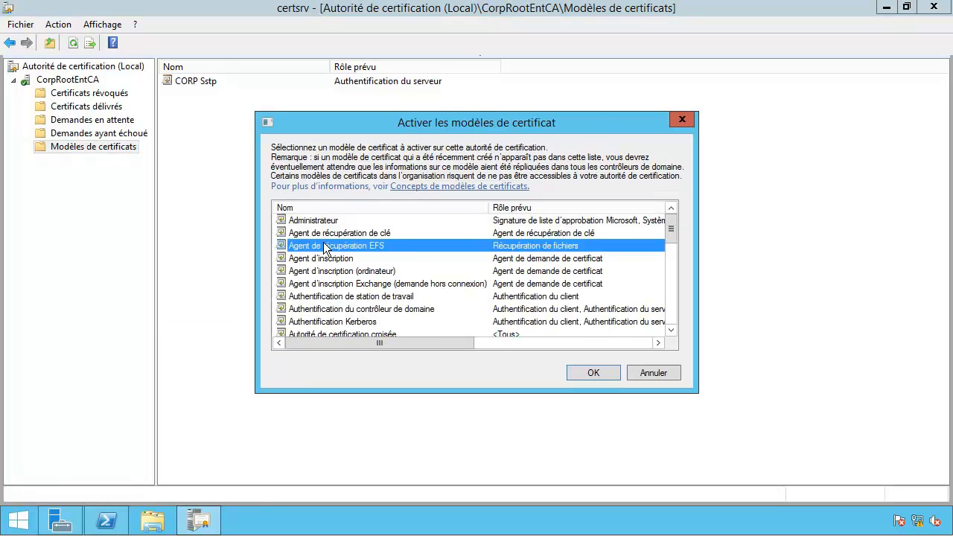
key(c)
double_click(323, 256)
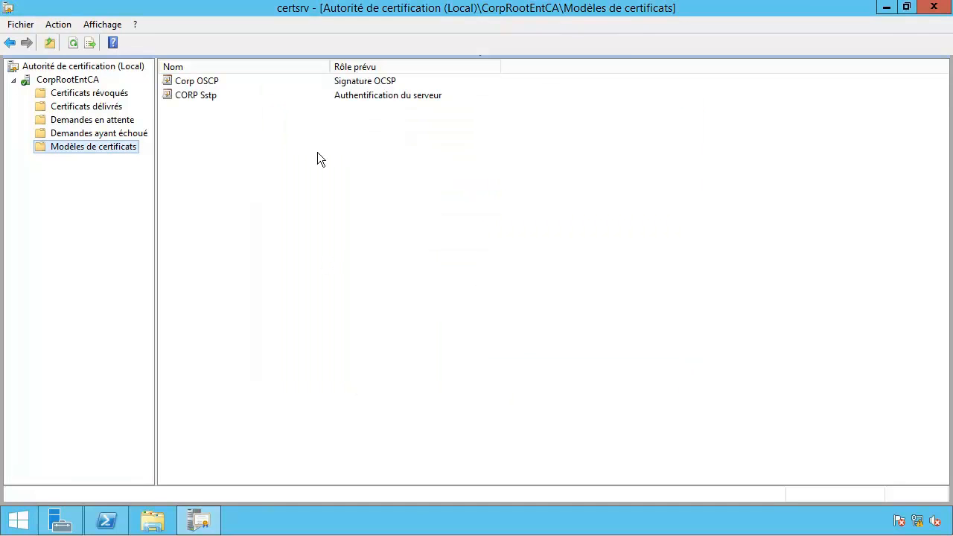
click(220, 85)
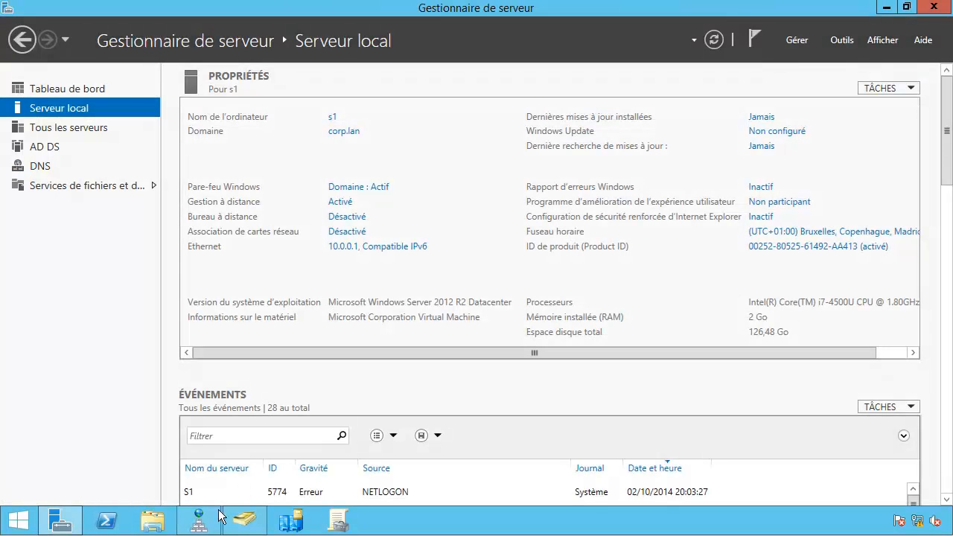
Step: In DNS Manager, start a new forward lookup zone and advance to the zone name page
click(198, 525)
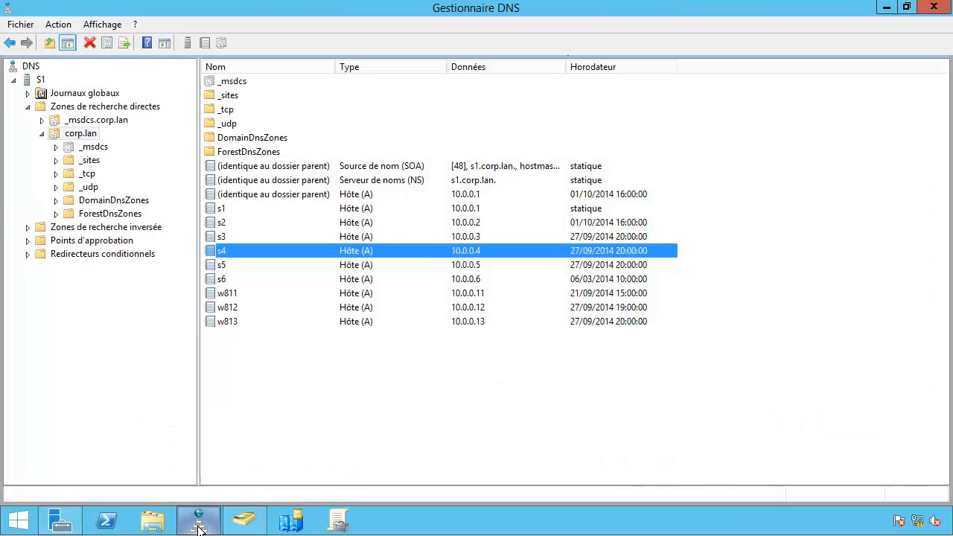
double_click(182, 7)
double_click(186, 42)
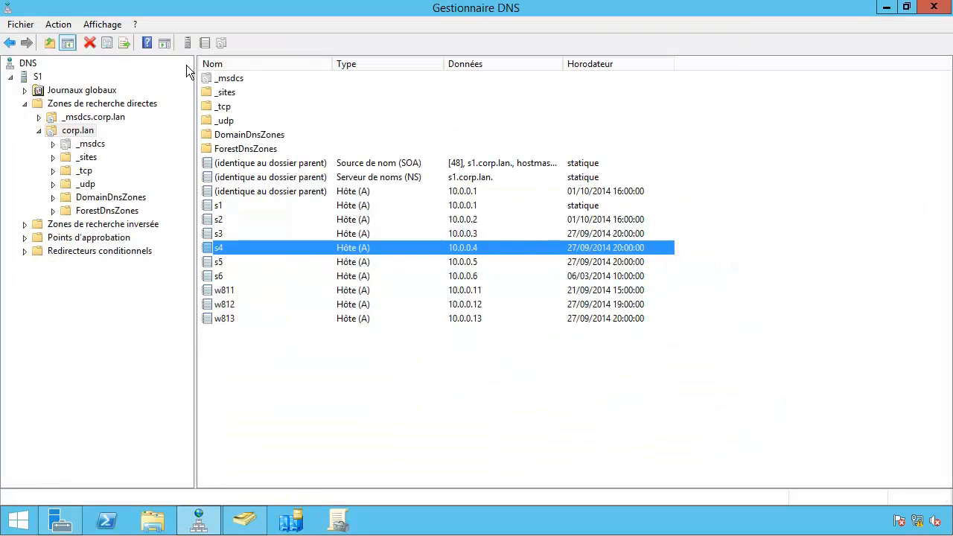
click(93, 132)
right_click(90, 105)
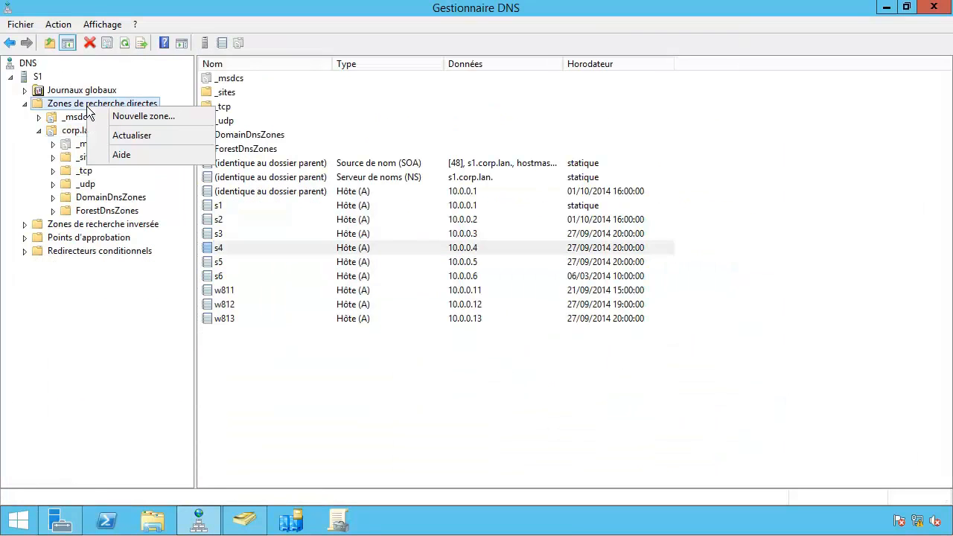
click(107, 117)
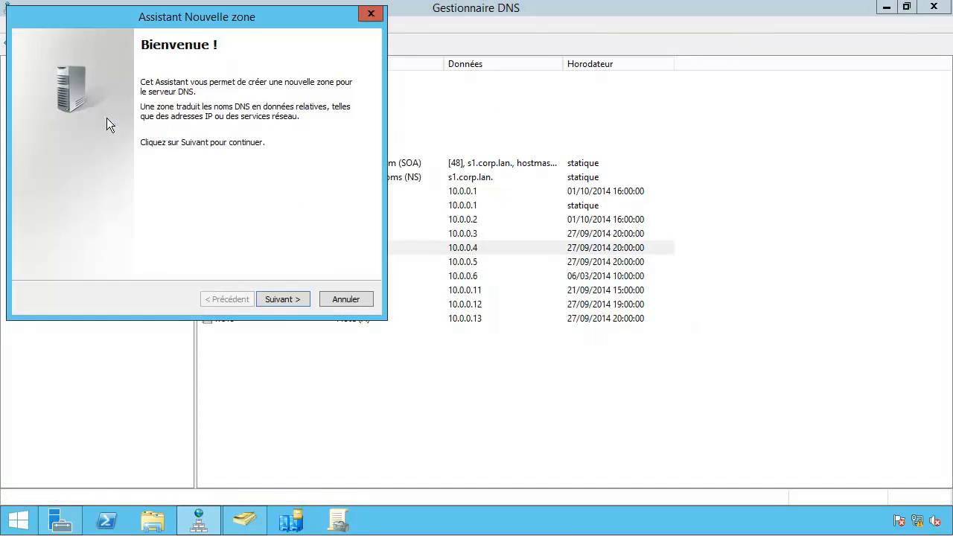
click(281, 298)
click(281, 298)
click(281, 298)
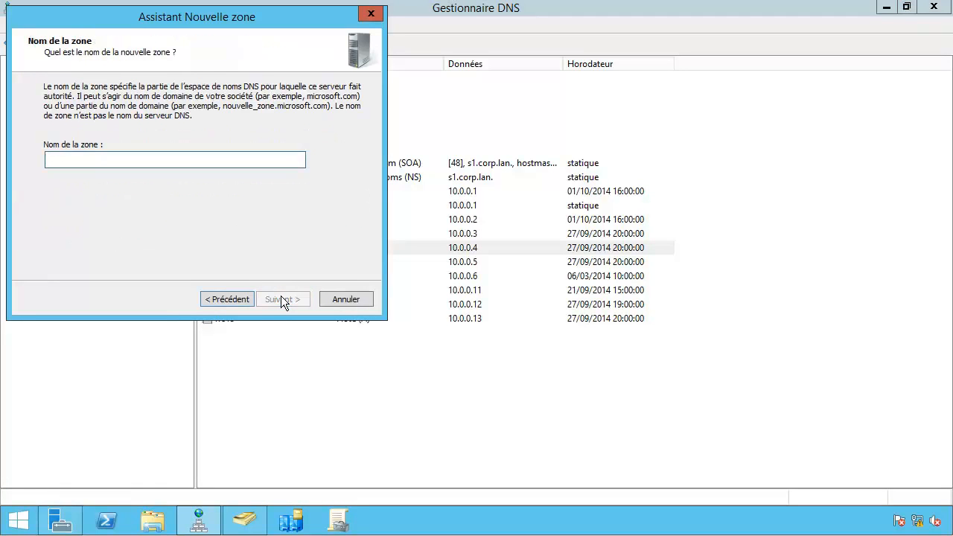
Step: Name the zone pki.corp.com, keep secure dynamic updates only, and finish
text(pki/)
key(BackSpace)
text(.corp.com)
click(282, 299)
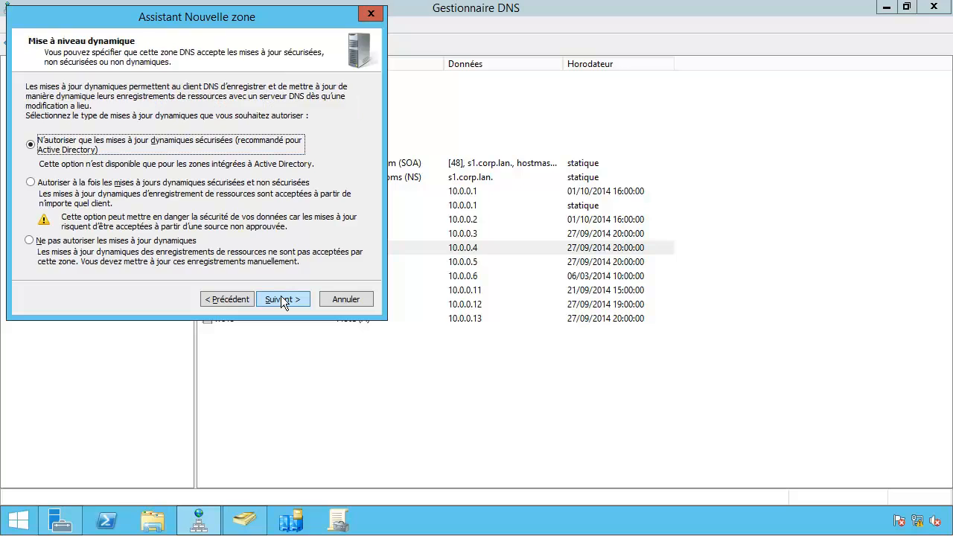
click(282, 299)
click(283, 299)
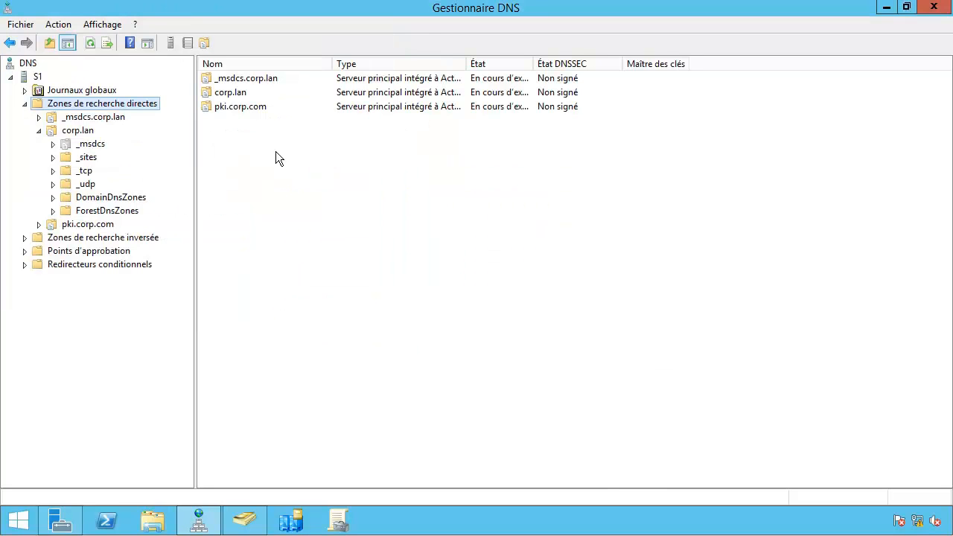
Step: Create host record ocsp at 10.0.0.4 in pki.corp.com, then open a PowerShell console
double_click(250, 110)
right_click(255, 125)
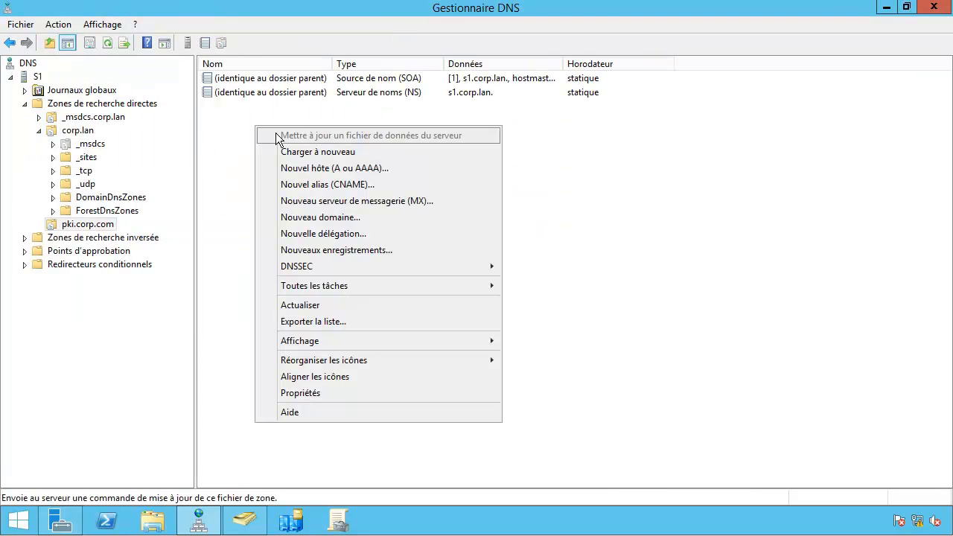
click(277, 169)
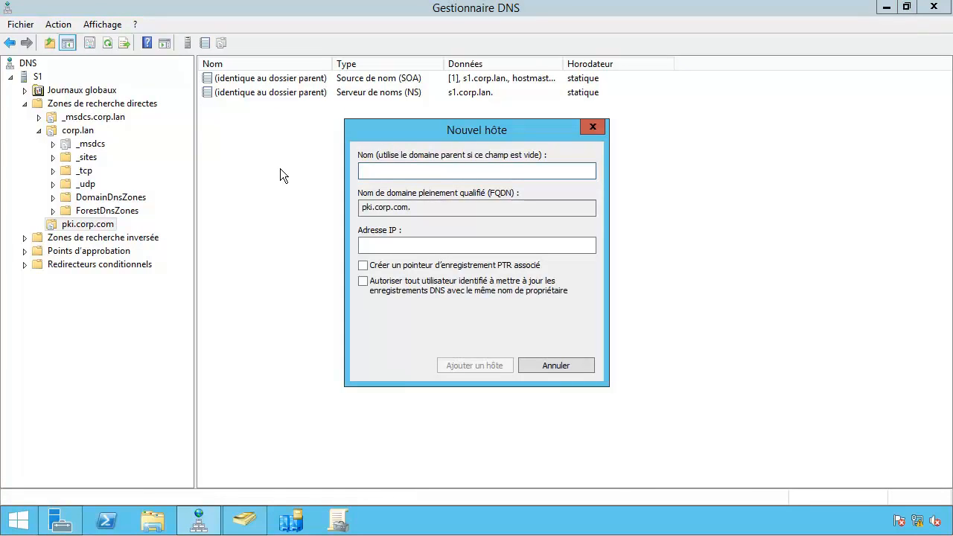
text(ocsp)
key(Tab)
key(Tab)
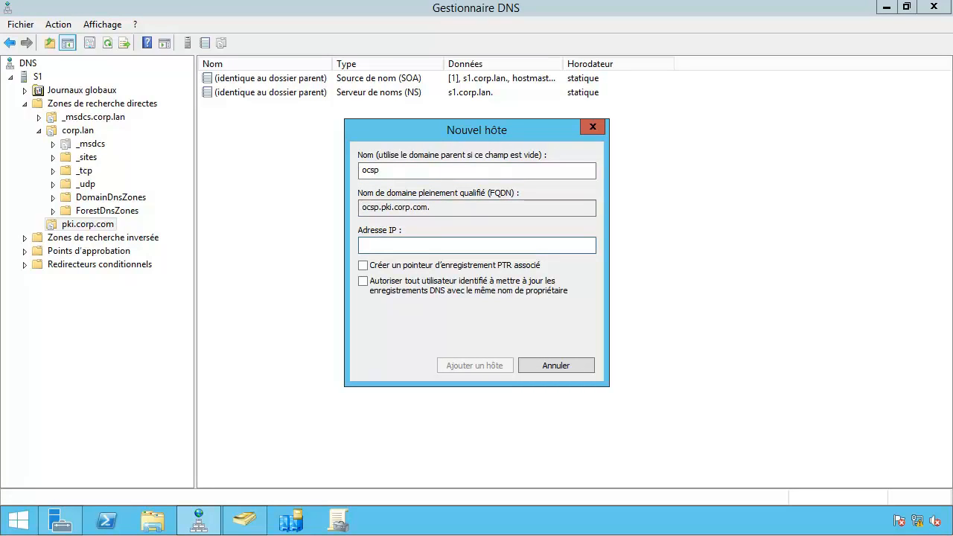
text(10.0.0.4)
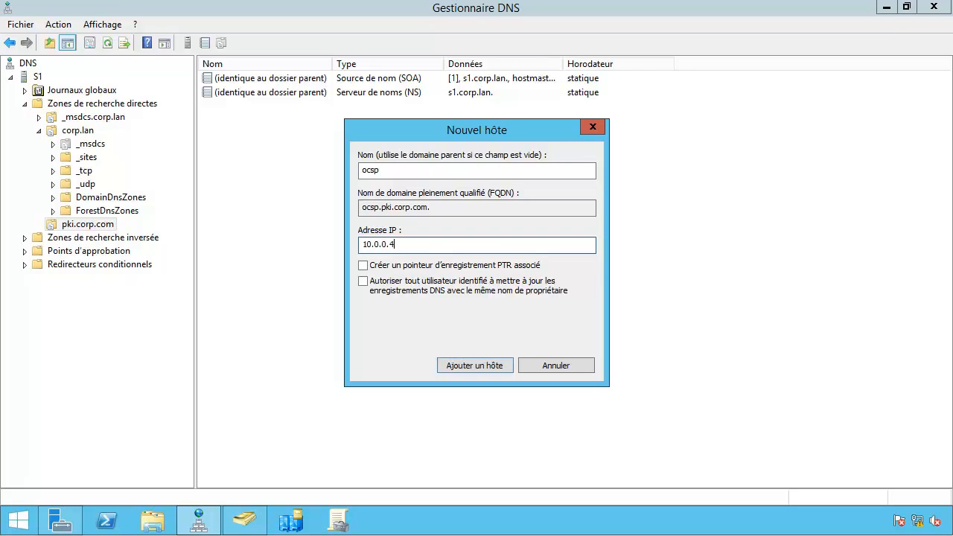
click(466, 363)
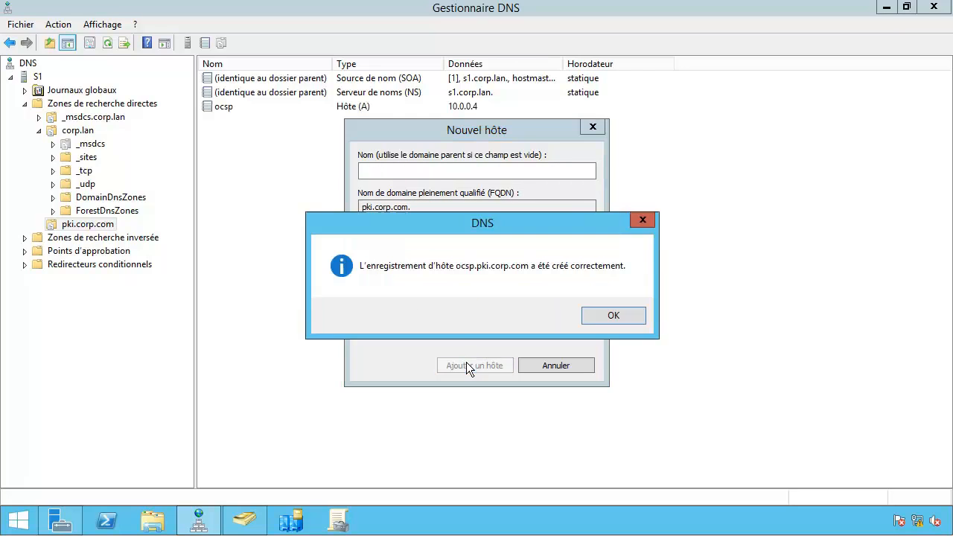
click(613, 324)
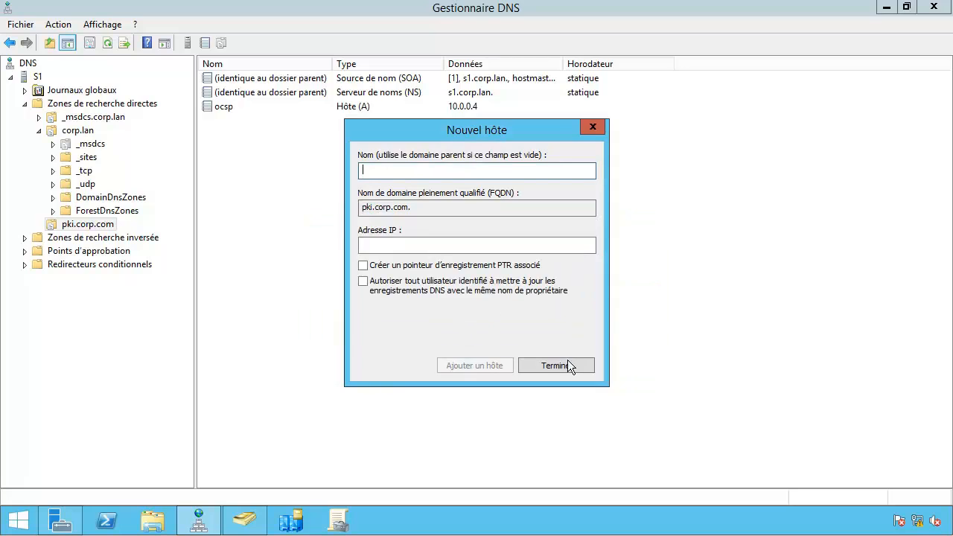
click(565, 362)
click(105, 525)
click(387, 245)
Step: Run ping ocsp.pki.corp.com in PowerShell, fixing a typo in the host name
text(ping)
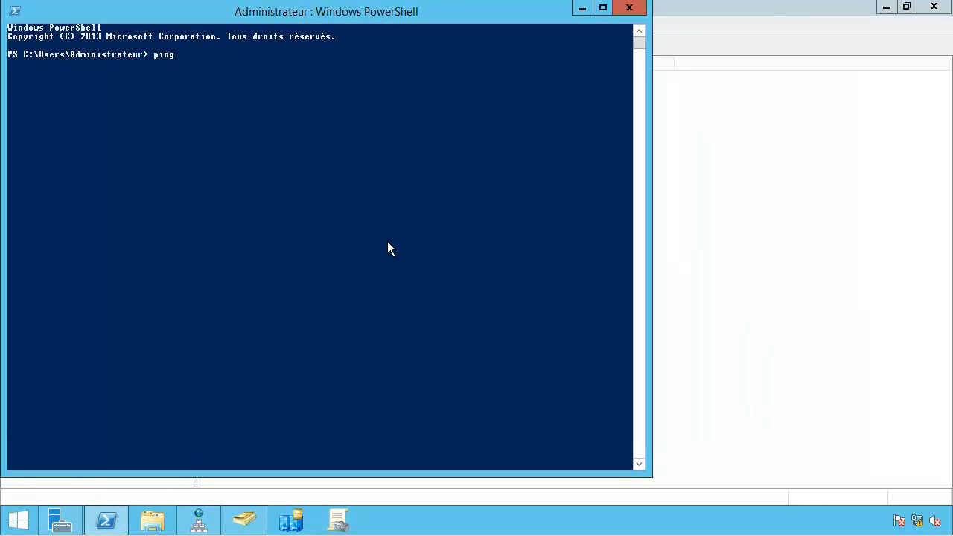
text( ocsp.c)
key(BackSpace)
text(pki.corp.com)
key(Return)
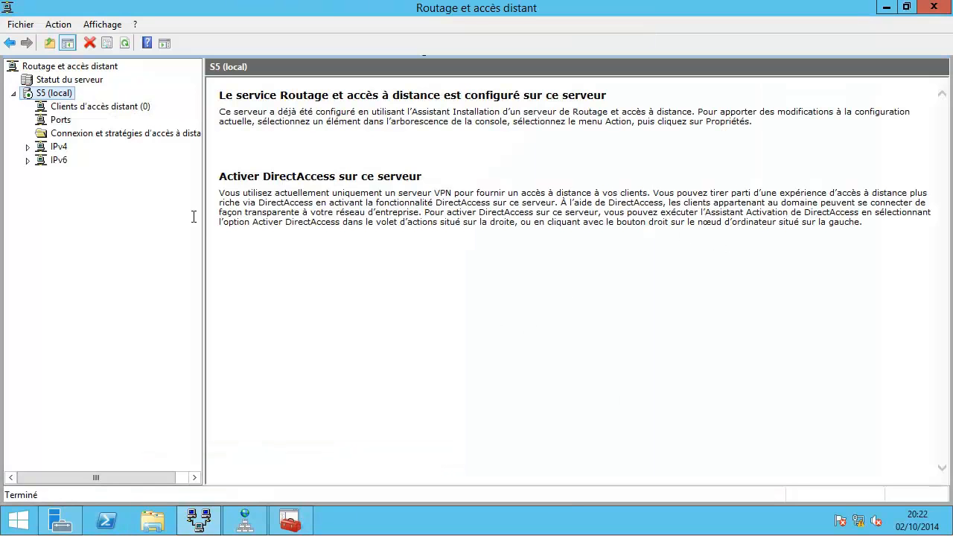
Step: Create a new pki subdomain under the corp.com zone
click(240, 518)
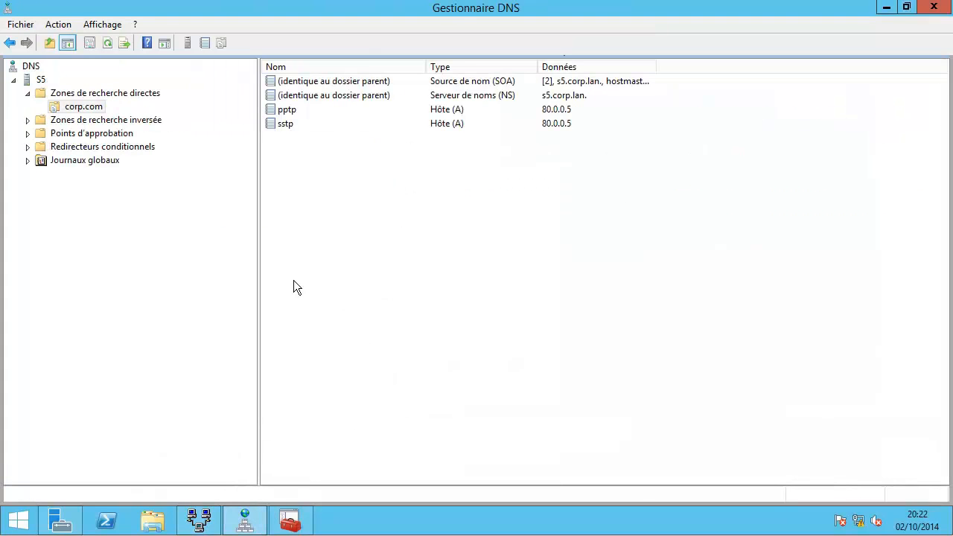
click(85, 108)
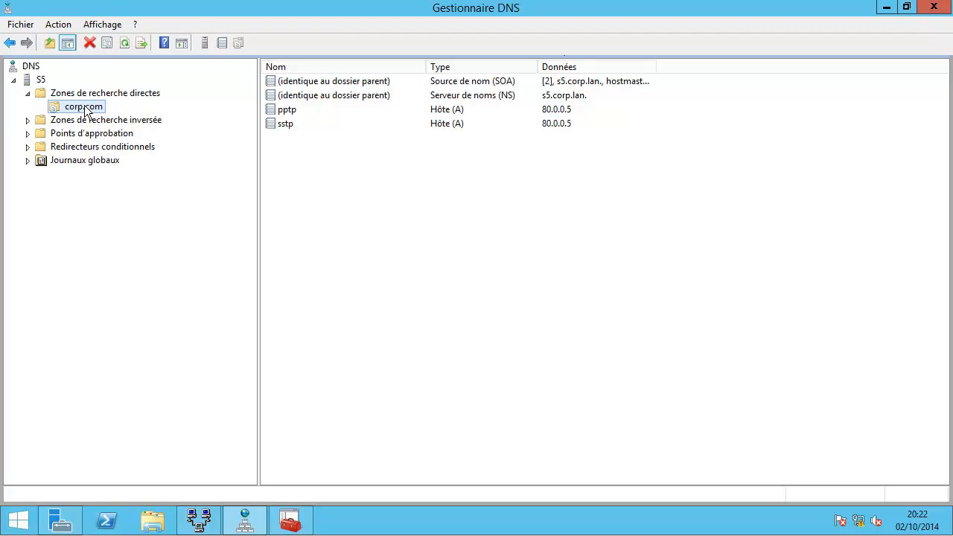
right_click(86, 108)
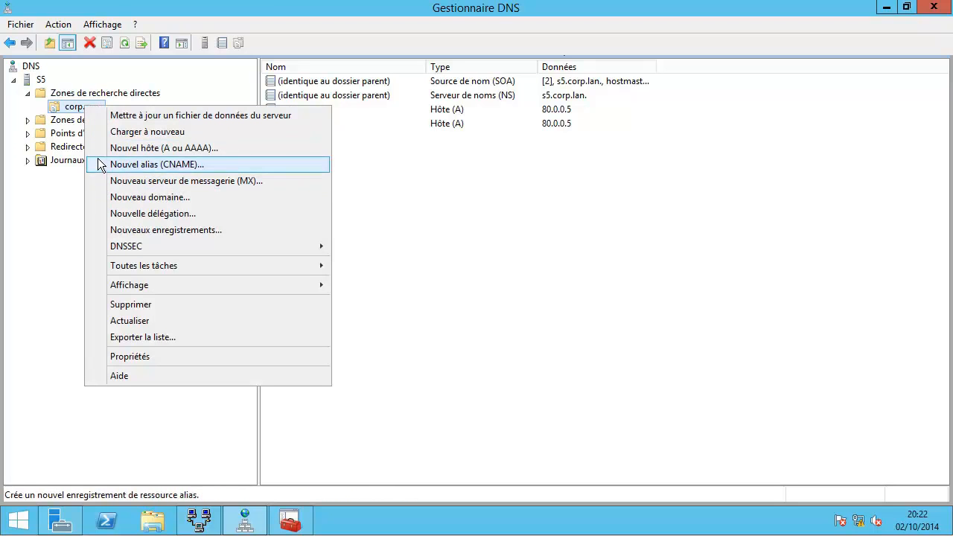
click(107, 200)
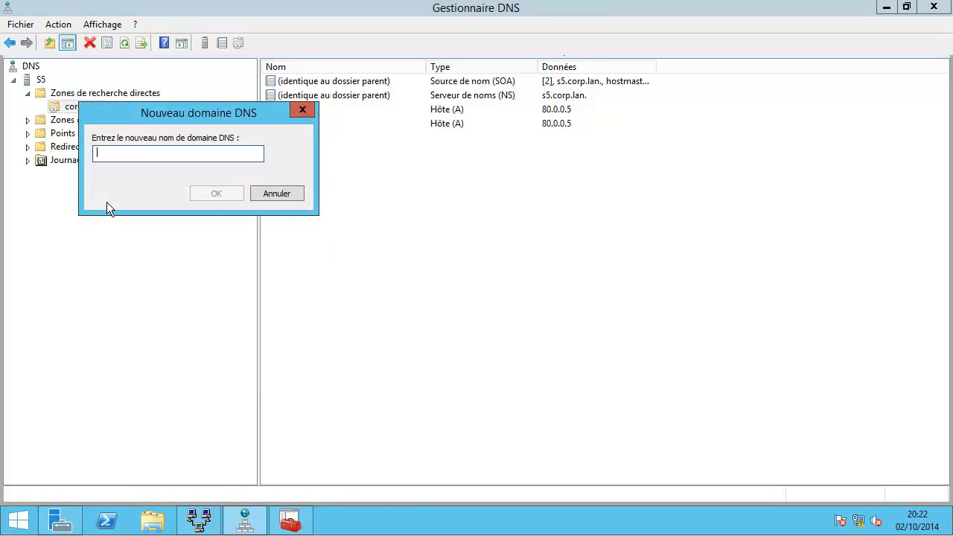
text(pki)
key(Return)
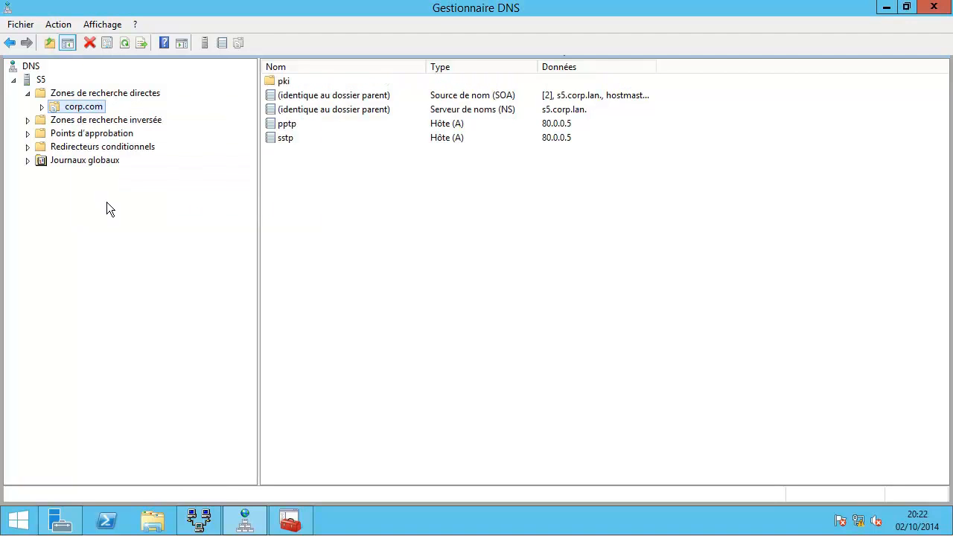
Step: Add an ocsp host (A) record pointing to 10.0.0.4 inside pki
double_click(285, 81)
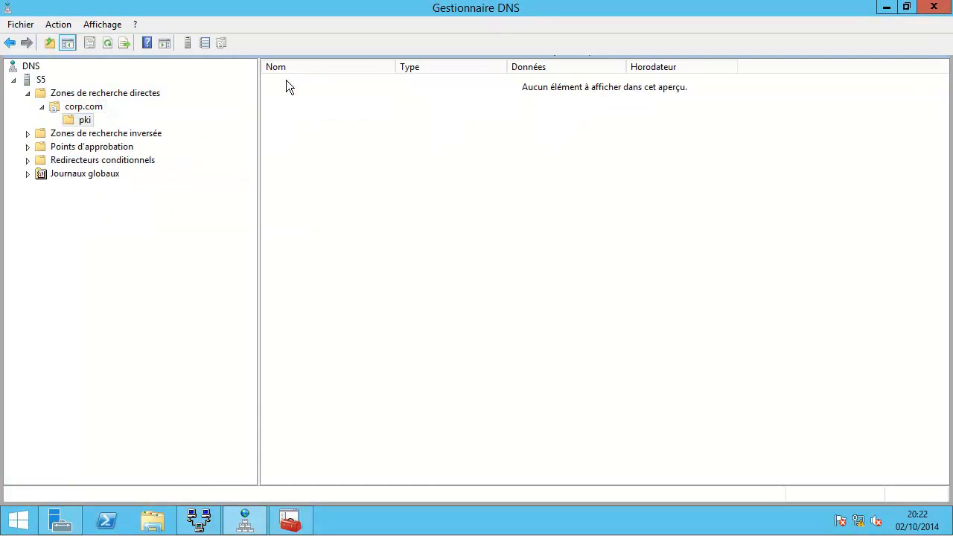
right_click(288, 110)
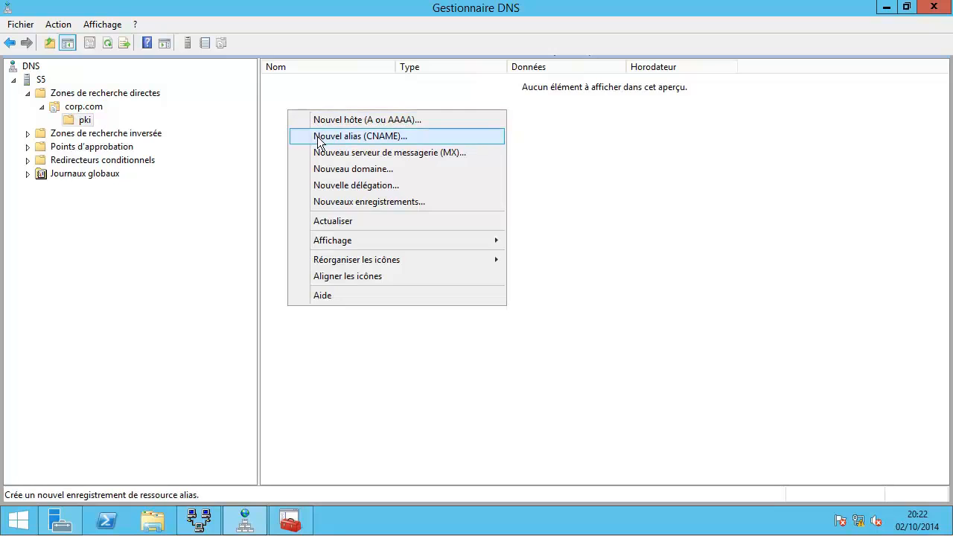
click(322, 120)
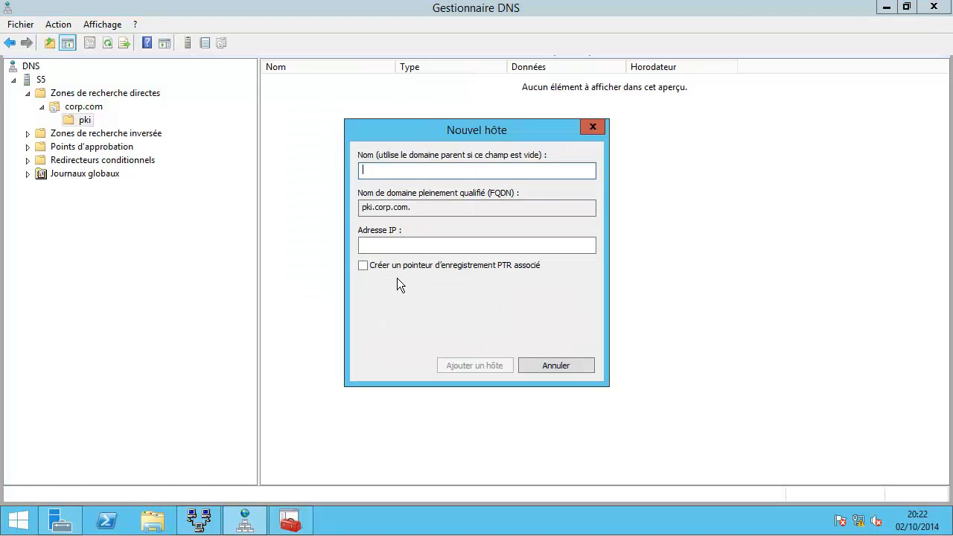
text(ocsp)
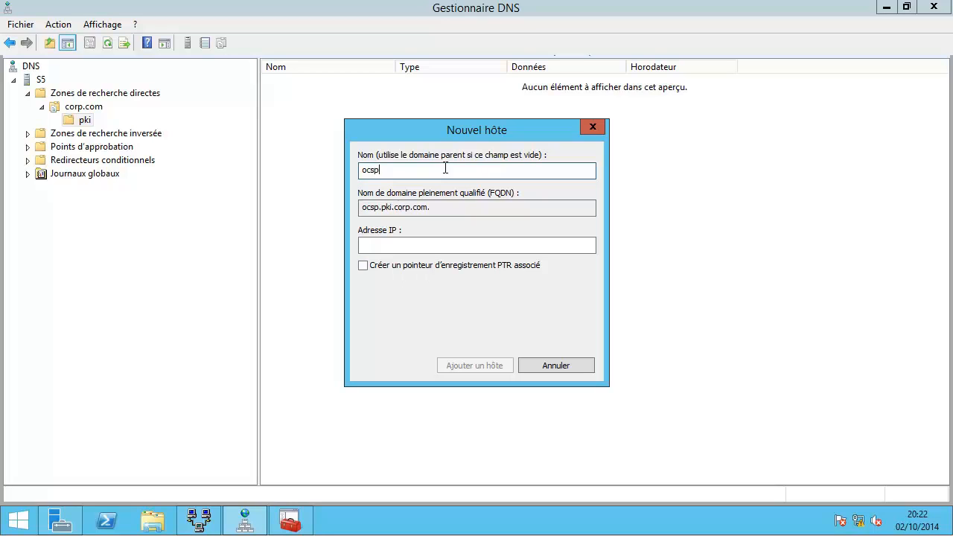
drag(472, 135, 476, 142)
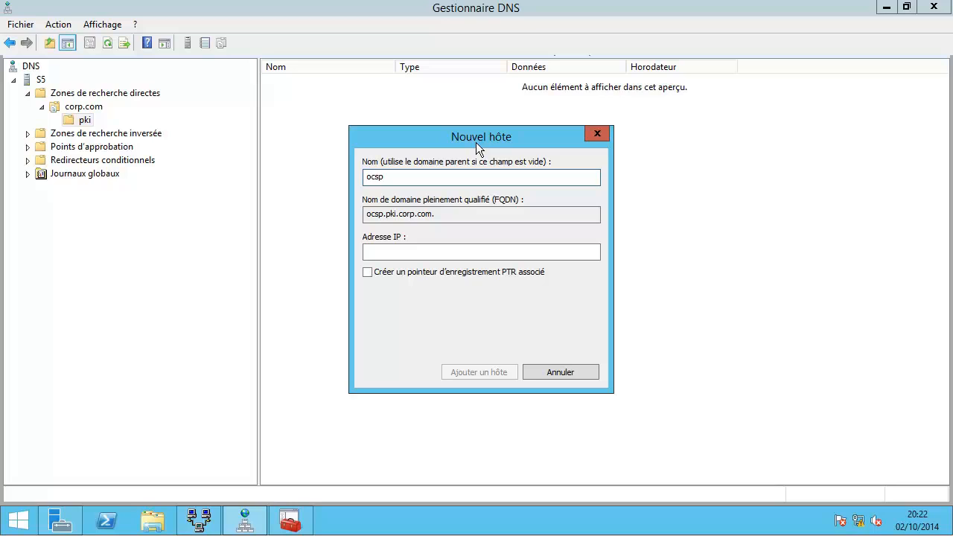
click(411, 250)
text(10)
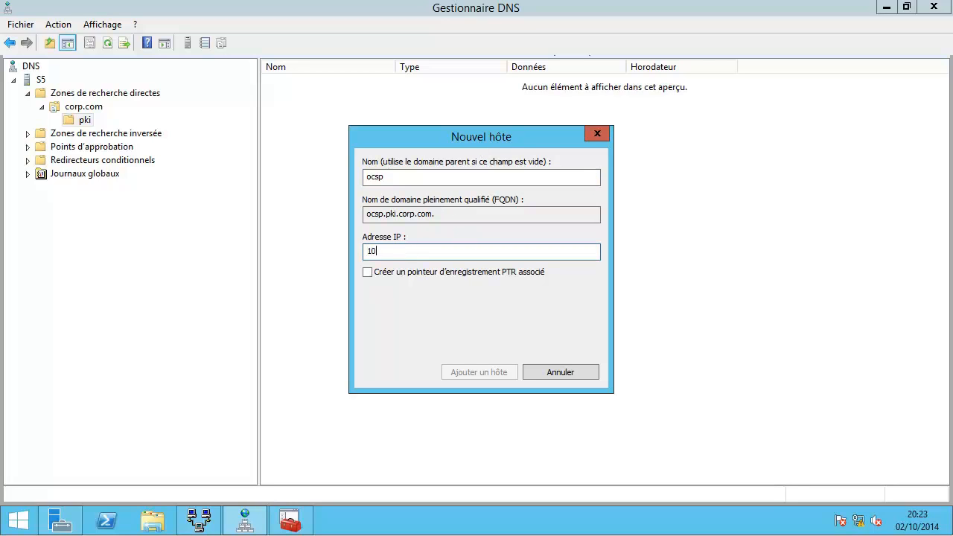
text(.0.0.4)
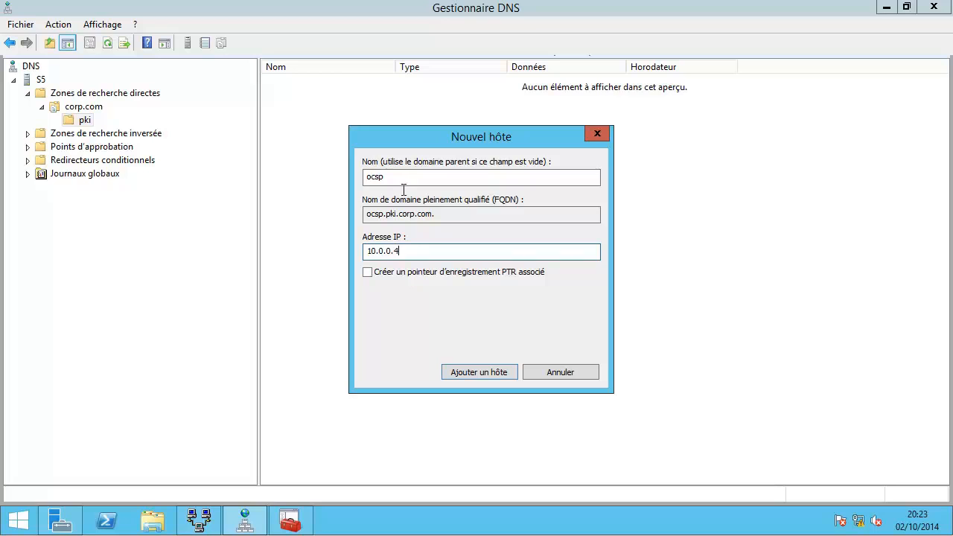
click(480, 372)
click(609, 313)
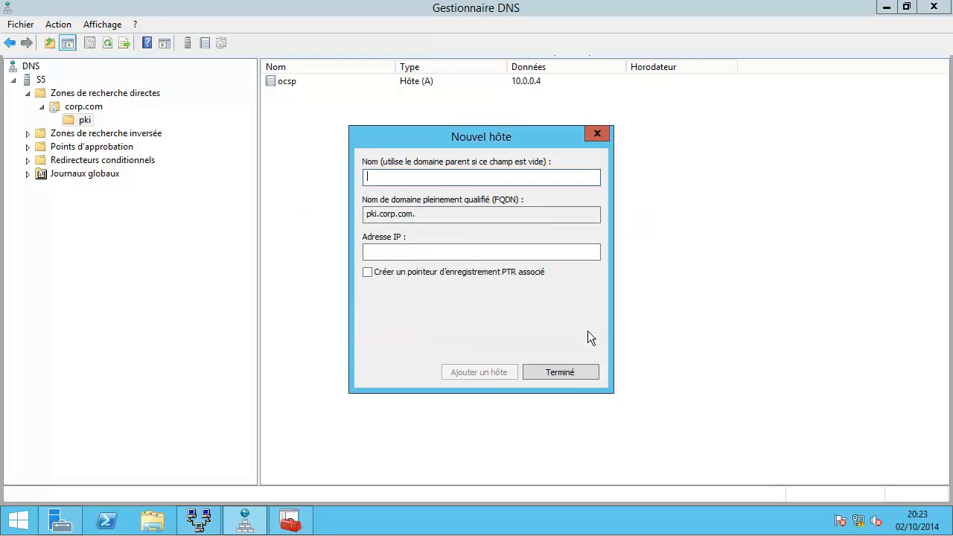
click(560, 373)
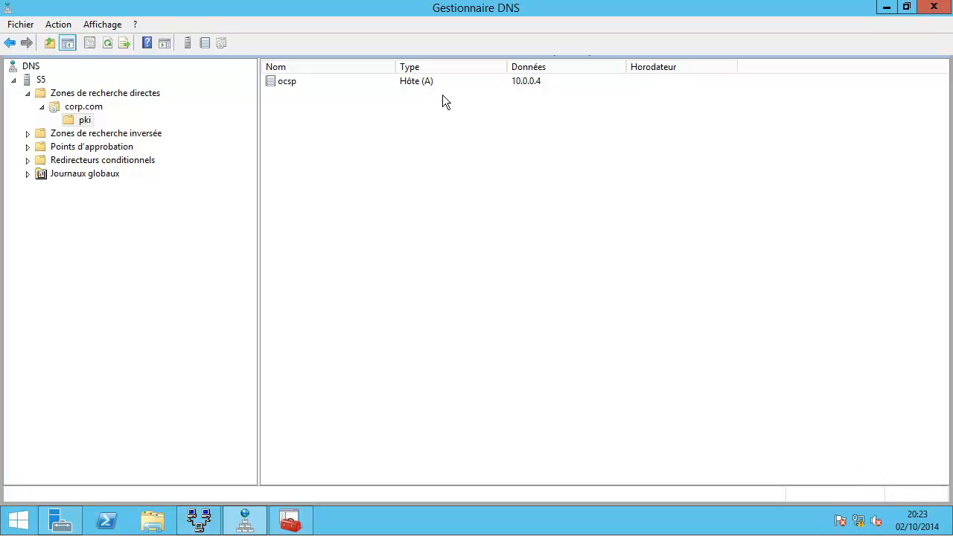
Step: Enable S5 as an IPv4 router (local network only) and restart the routing service
click(199, 520)
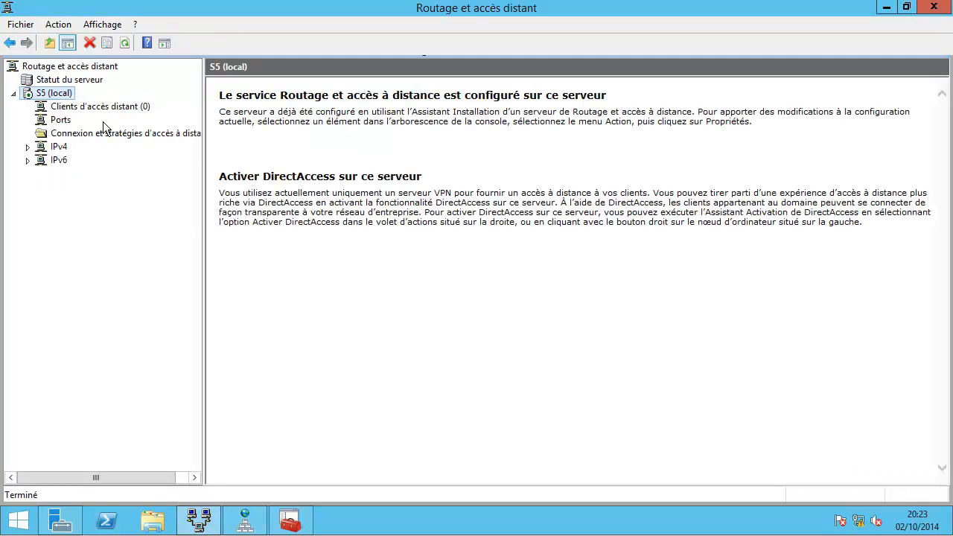
right_click(53, 94)
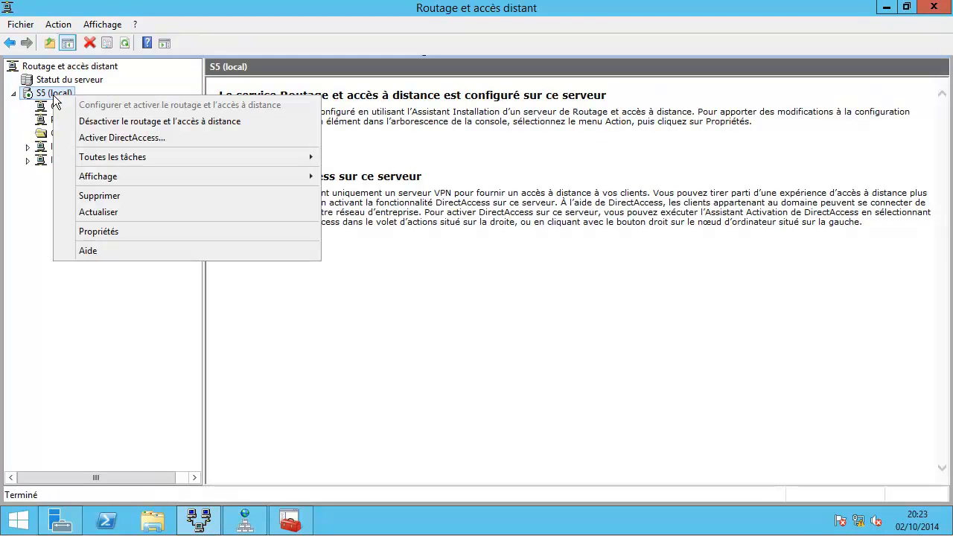
click(74, 231)
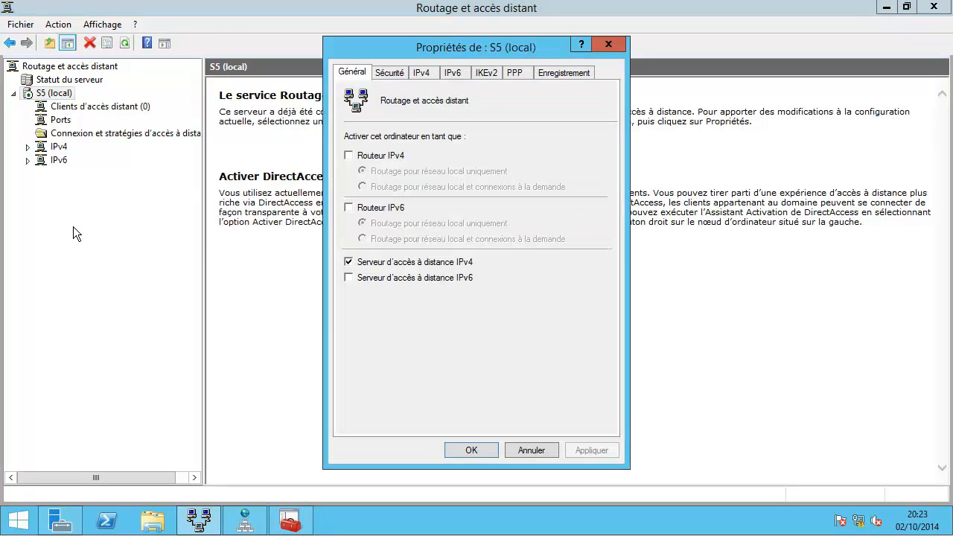
click(349, 156)
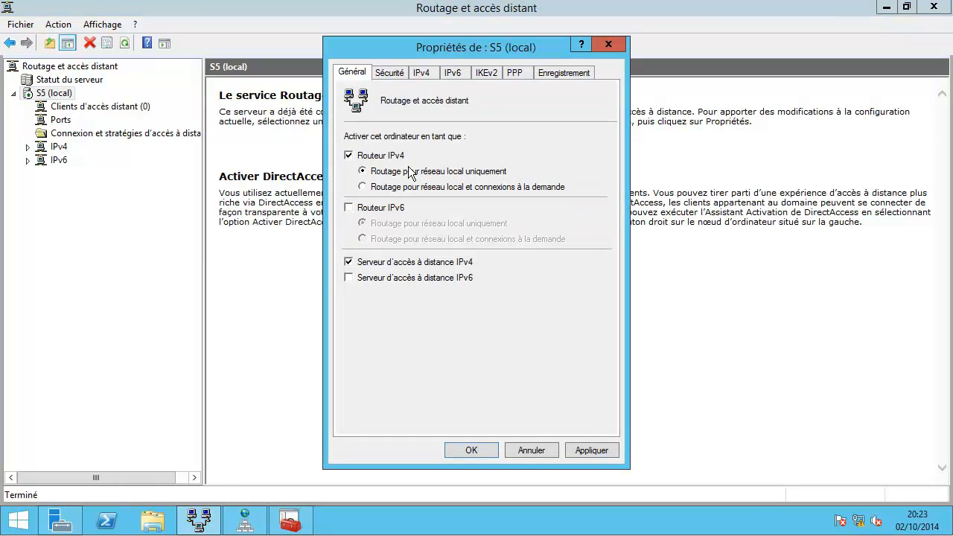
click(471, 450)
click(542, 316)
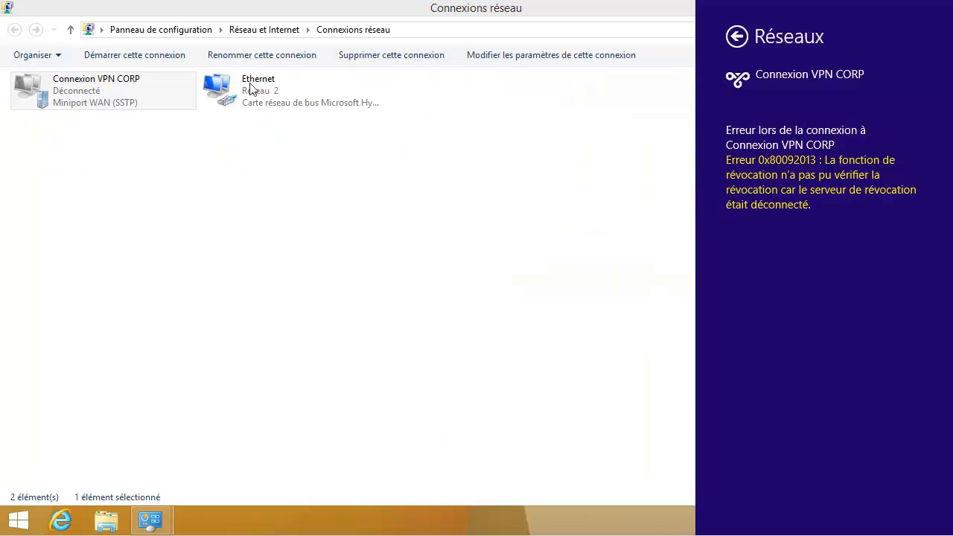
Step: Review Ethernet IPv4 settings (80.0.0.11/255.0.0.0, gateway and DNS 80.0.0.5) and close unchanged
click(251, 88)
right_click(252, 91)
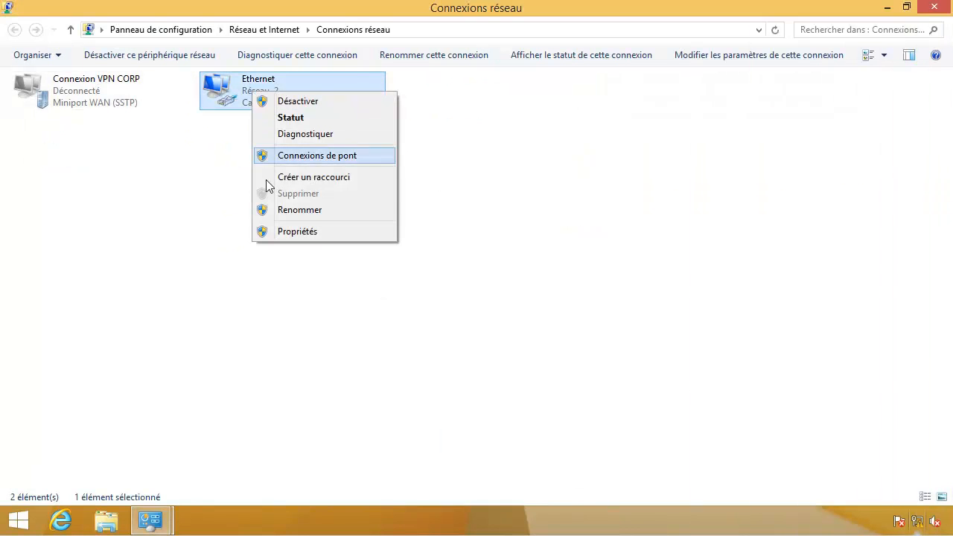
click(270, 231)
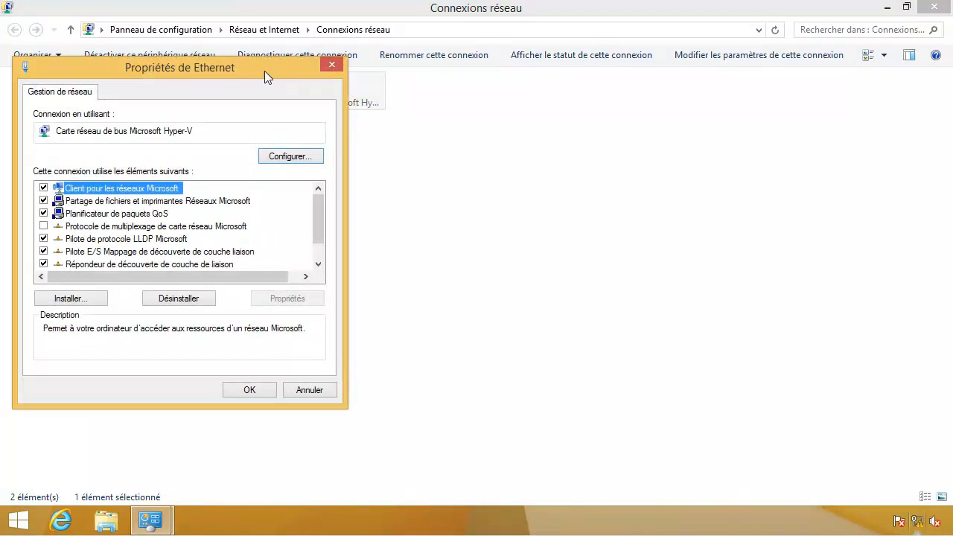
drag(259, 59, 405, 87)
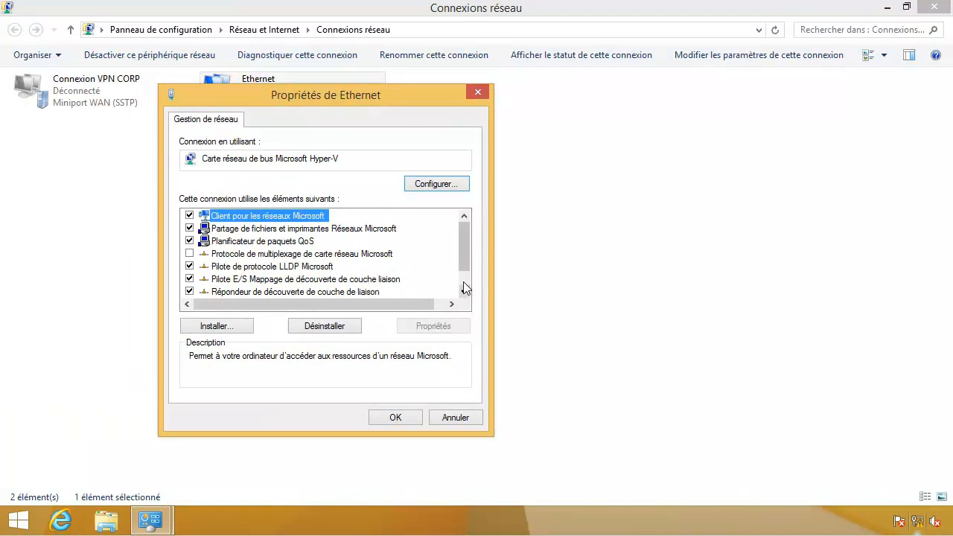
scroll(321, 294, down, 1)
double_click(320, 292)
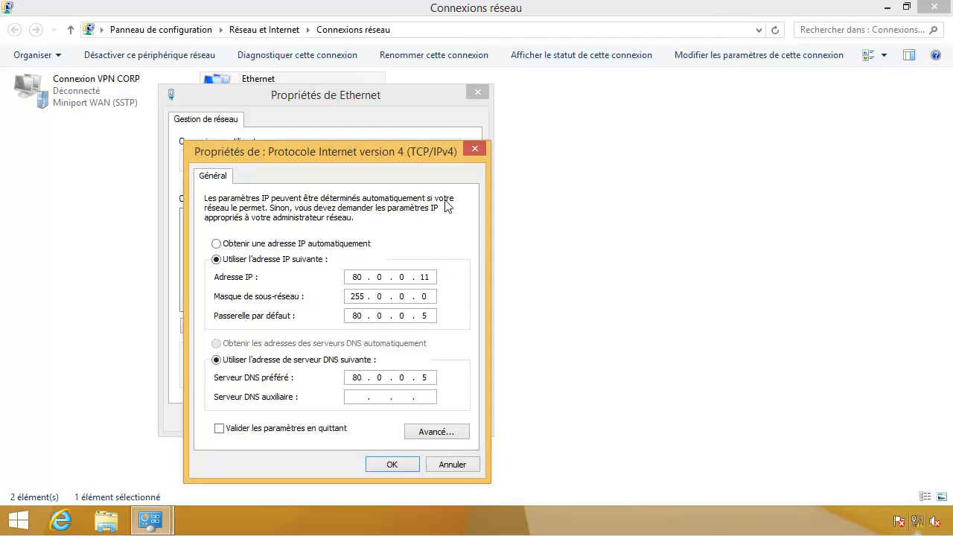
click(389, 464)
click(403, 415)
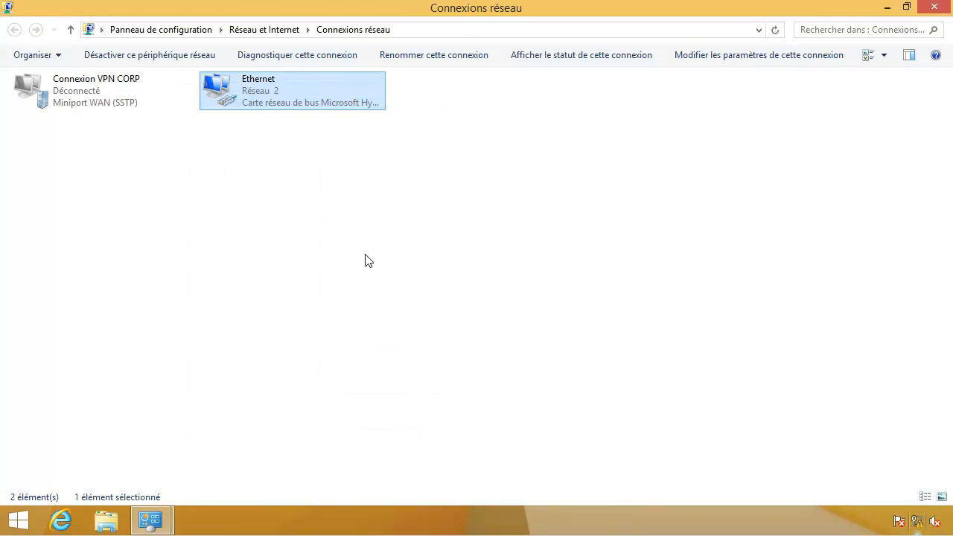
Step: From a command prompt, ping ocsp.pki.corp.com and confirm 4/4 replies from 10.0.0.4
right_click(29, 521)
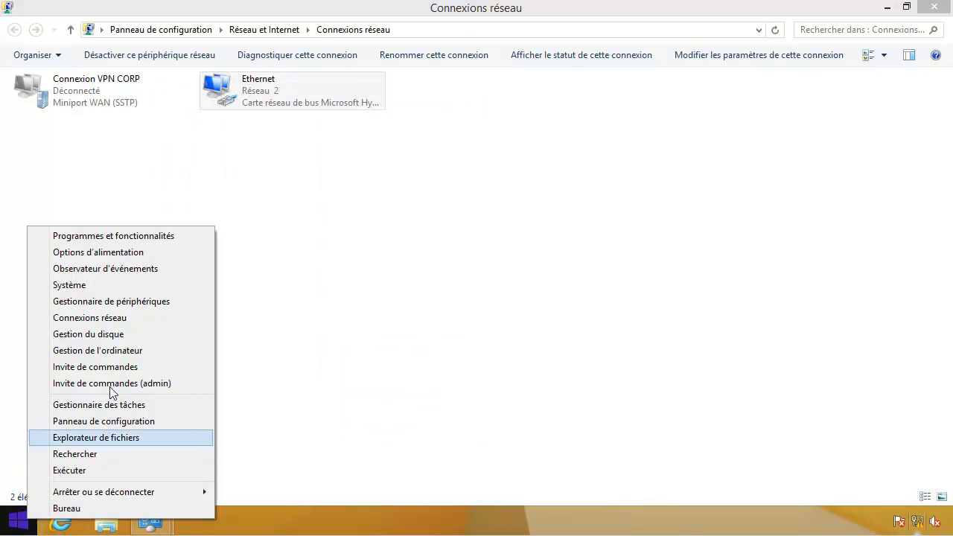
click(153, 370)
drag(360, 63, 438, 130)
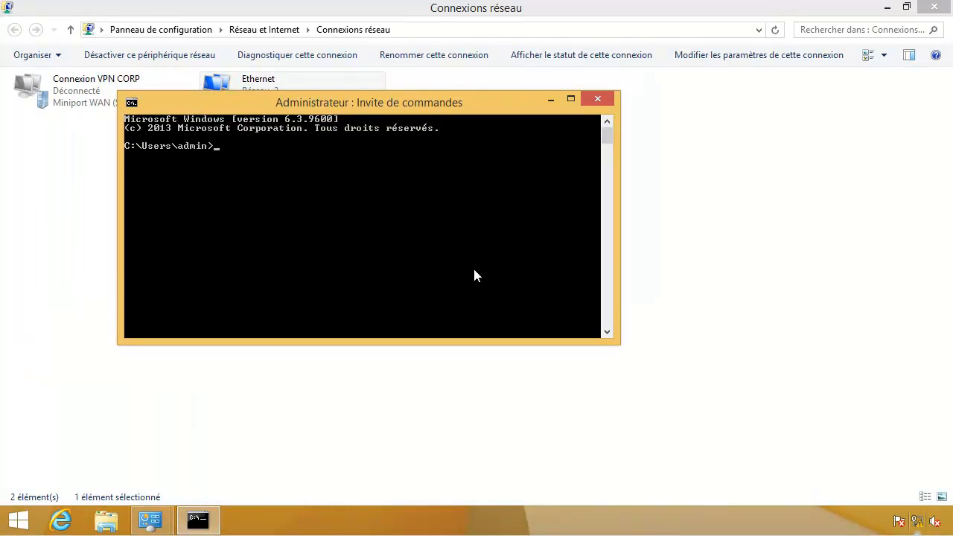
text(ocsp.pki.corp.com)
key(Return)
text(ping ocsp)
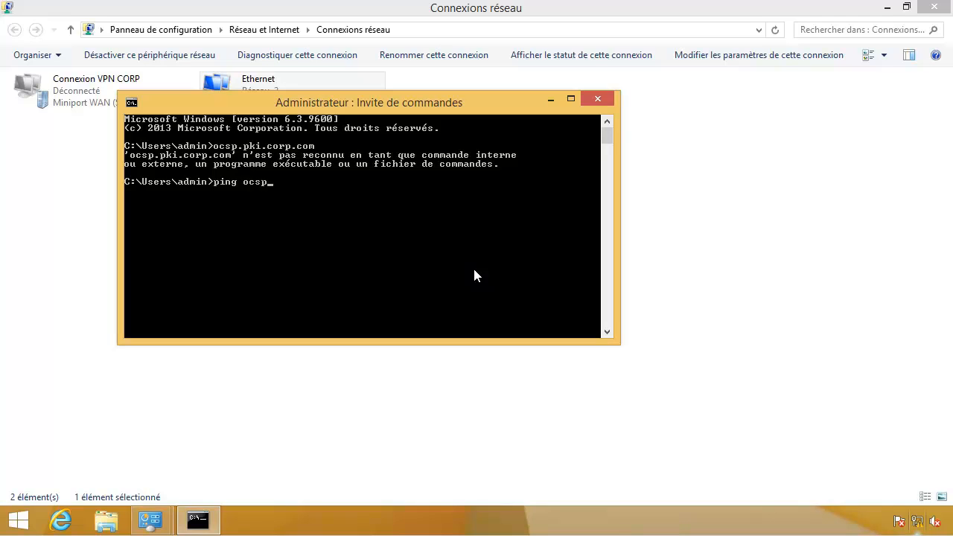
text(.pki.corp.com)
key(Return)
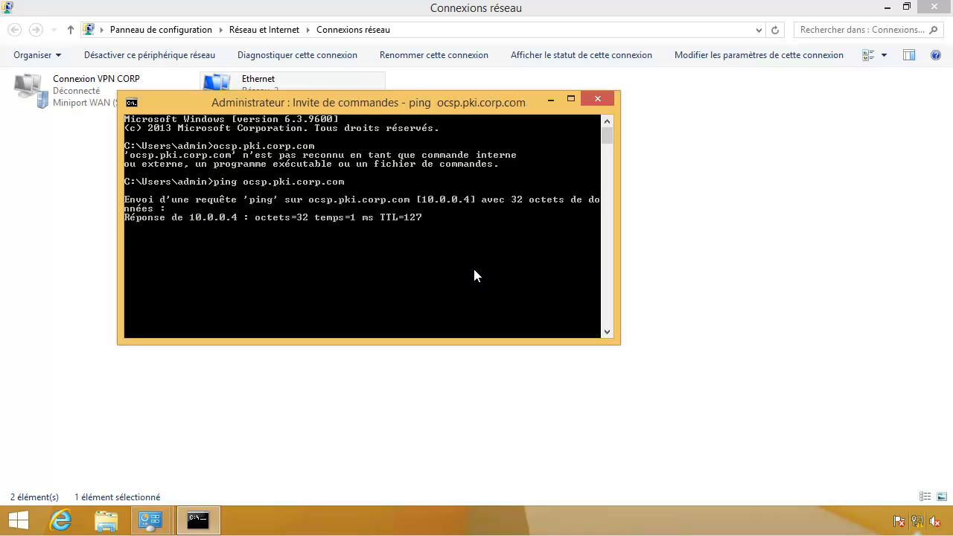
drag(441, 113, 479, 160)
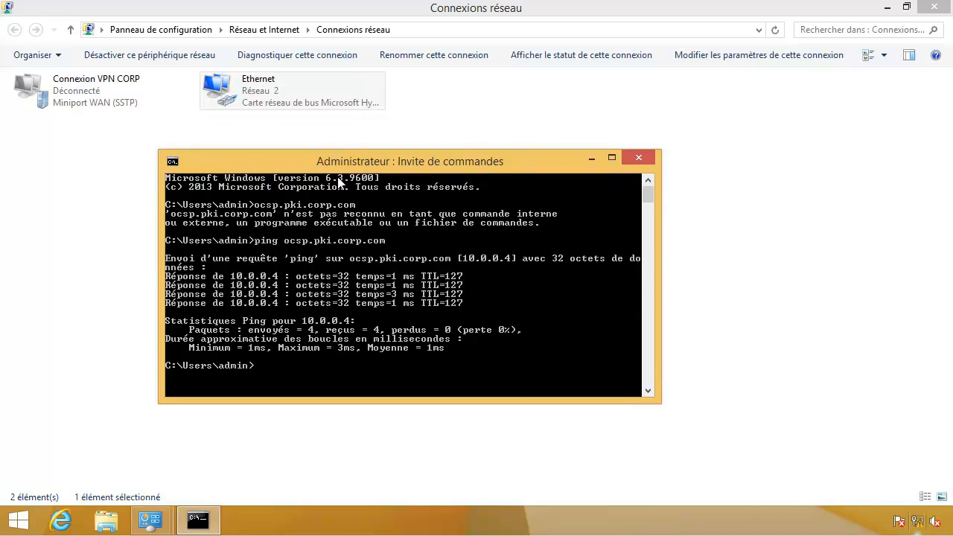
mouse_move(307, 159)
mouse_down()
mouse_move(317, 155)
mouse_move(303, 148)
mouse_up()
drag(400, 151, 407, 151)
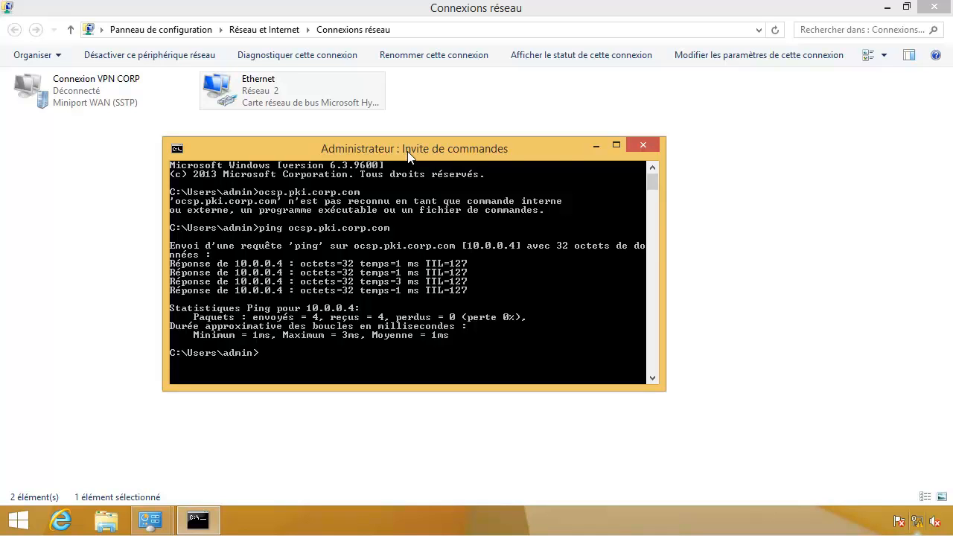
click(642, 146)
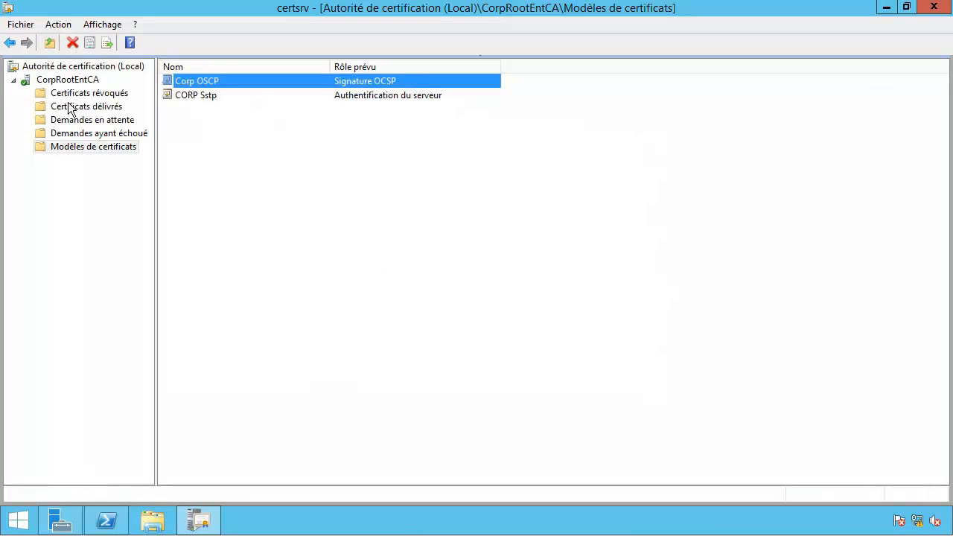
Step: Show the AIA extension locations in CorpRootEntCA's properties, Extensions tab
right_click(35, 79)
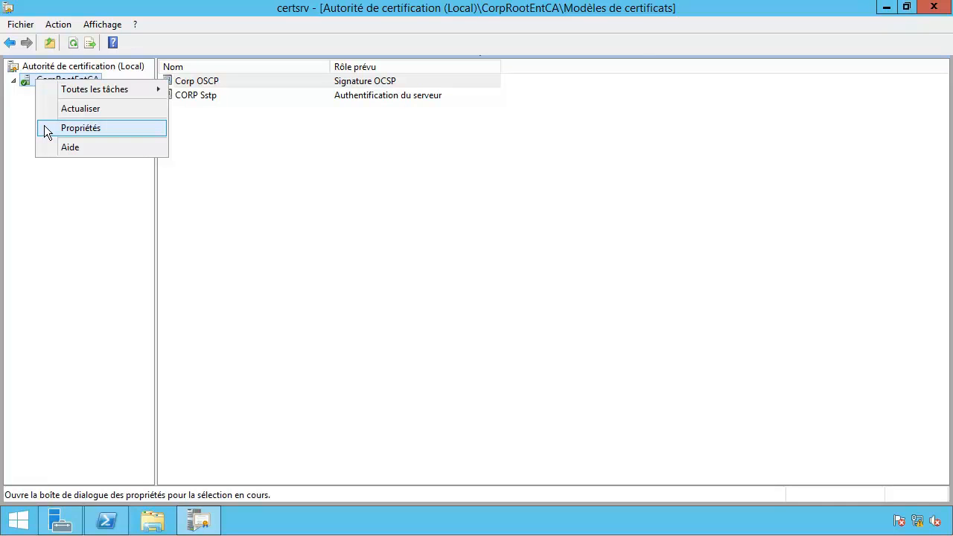
click(80, 129)
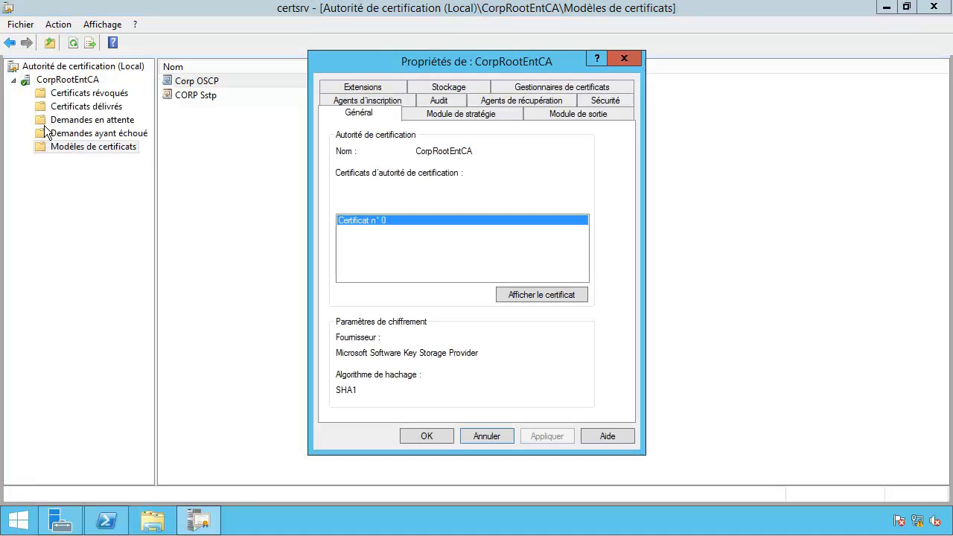
click(352, 89)
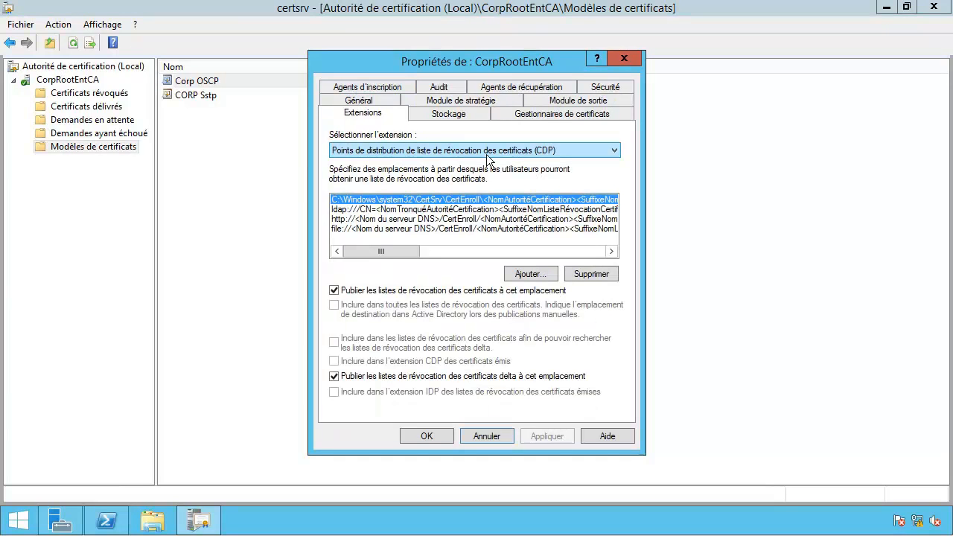
click(581, 150)
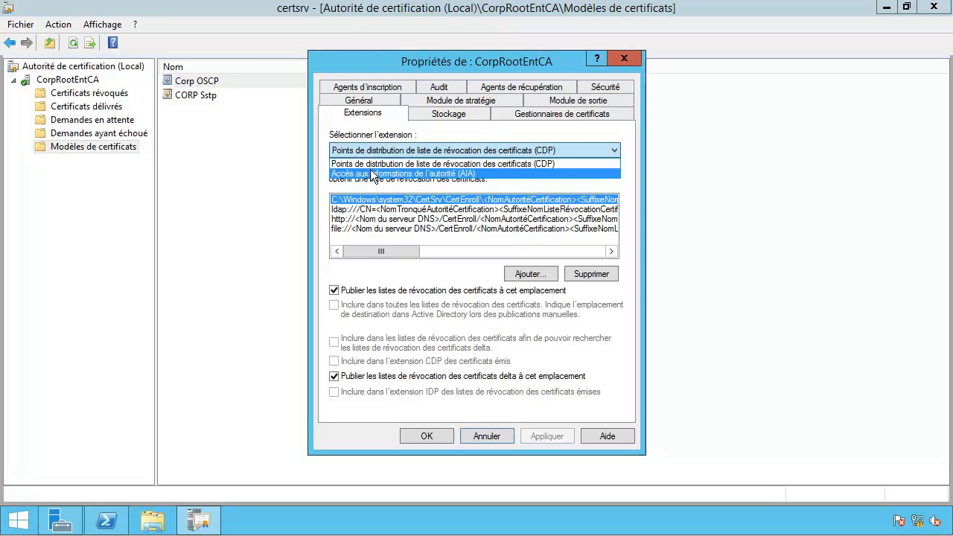
click(435, 173)
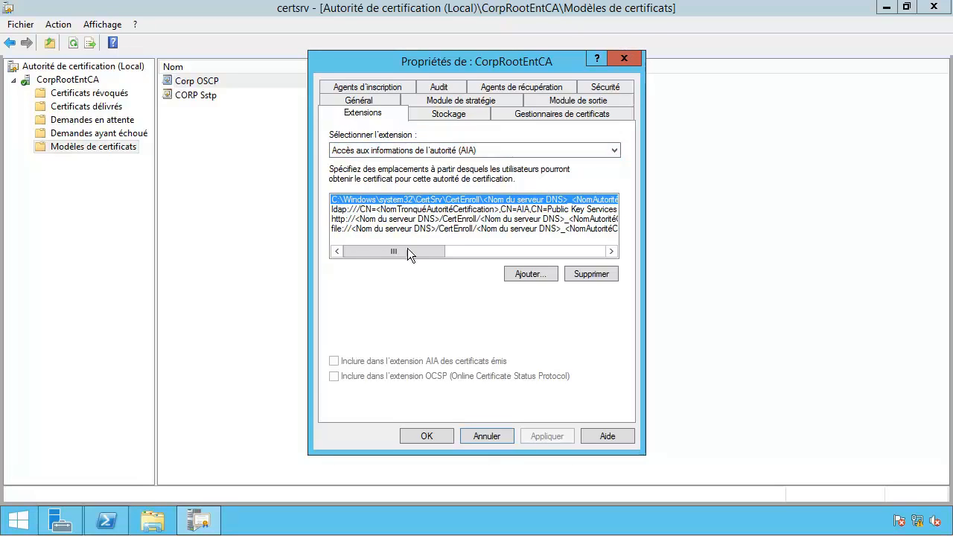
click(523, 275)
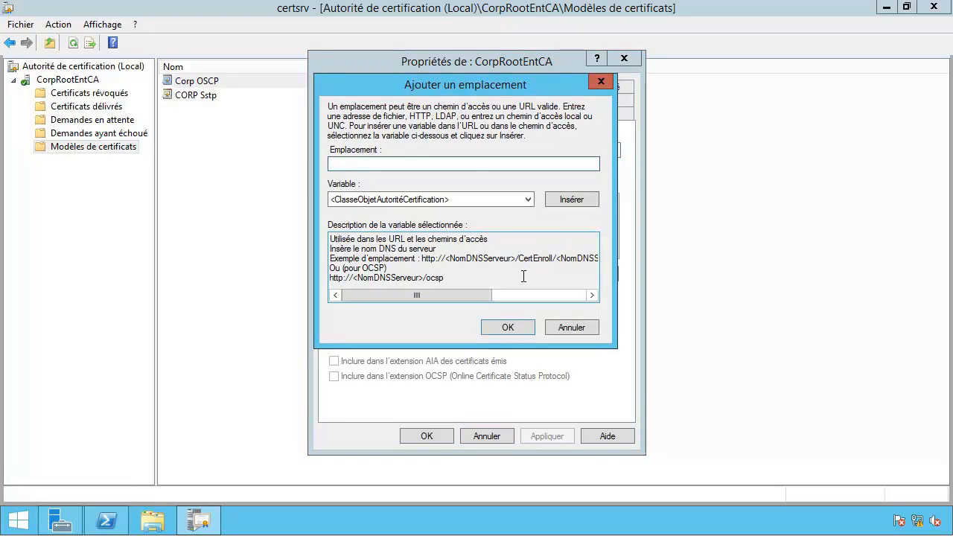
drag(451, 279, 318, 281)
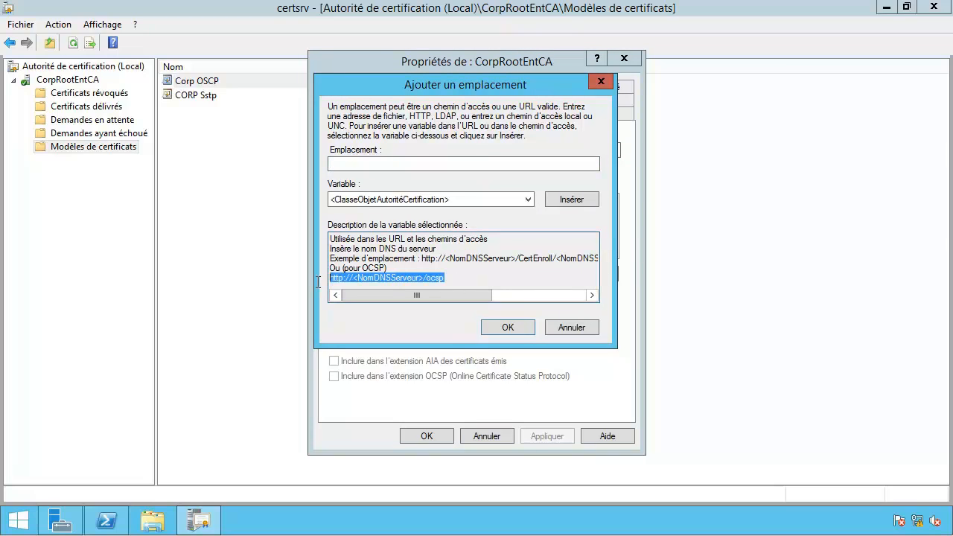
drag(457, 277, 333, 278)
key(ctrl+c)
click(421, 165)
key(ctrl+v)
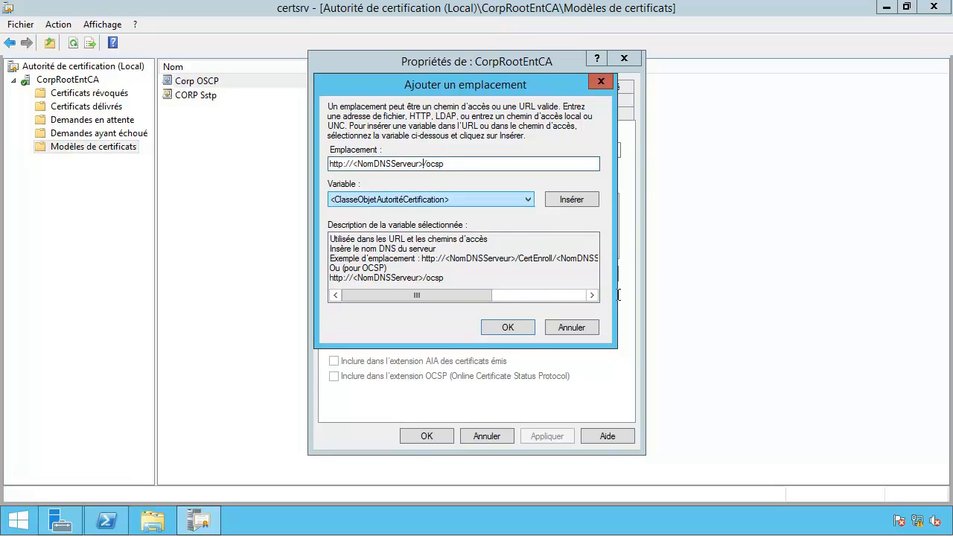
key(BackSpace)
key(BackSpace)
key(BackSpace)
key(BackSpace)
key(BackSpace)
key(BackSpace)
key(BackSpace)
key(BackSpace)
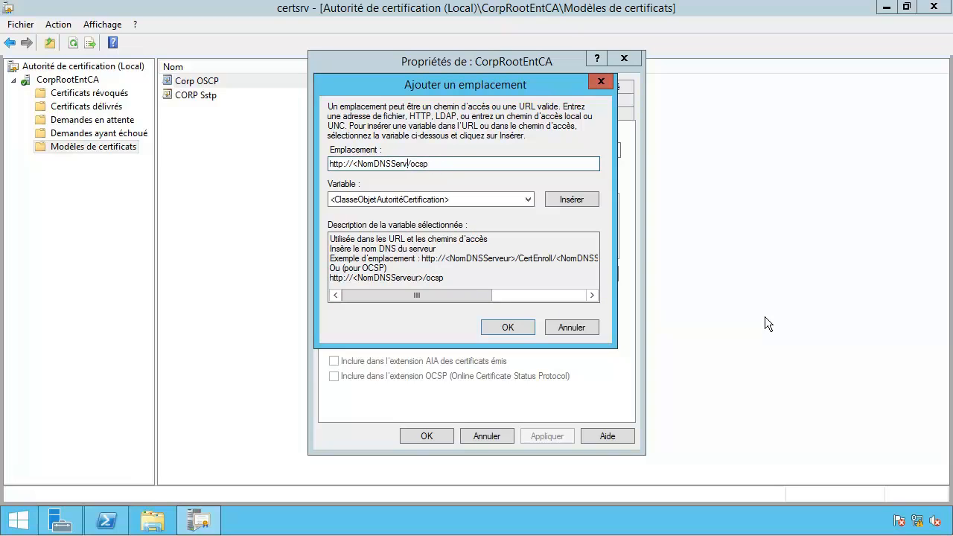
key(BackSpace)
key(BackSpace)
key(BackSpace)
key(BackSpace)
key(BackSpace)
key(BackSpace)
text(ocsp.pki.corp.com)
click(440, 164)
key(shift+Left)
key(shift+Left)
key(shift+Left)
key(shift+Left)
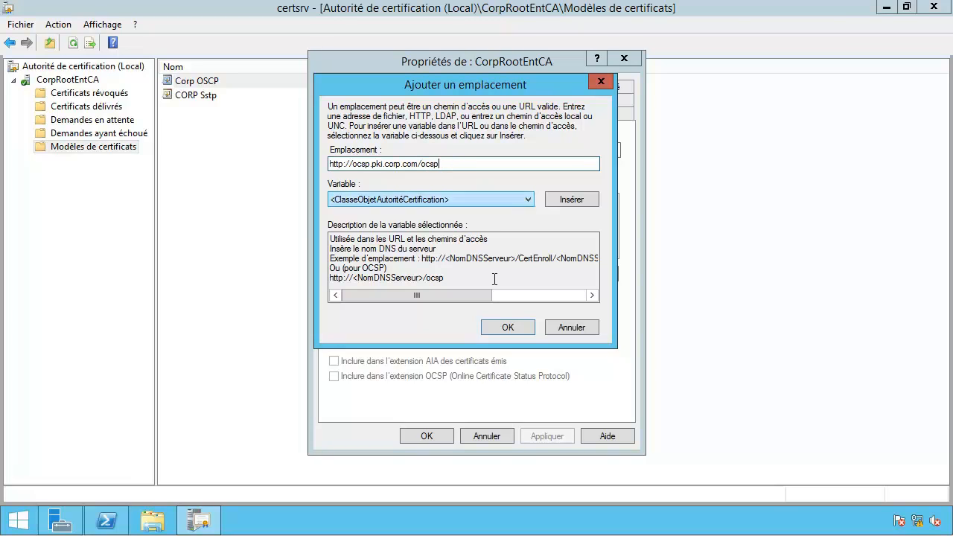
click(500, 328)
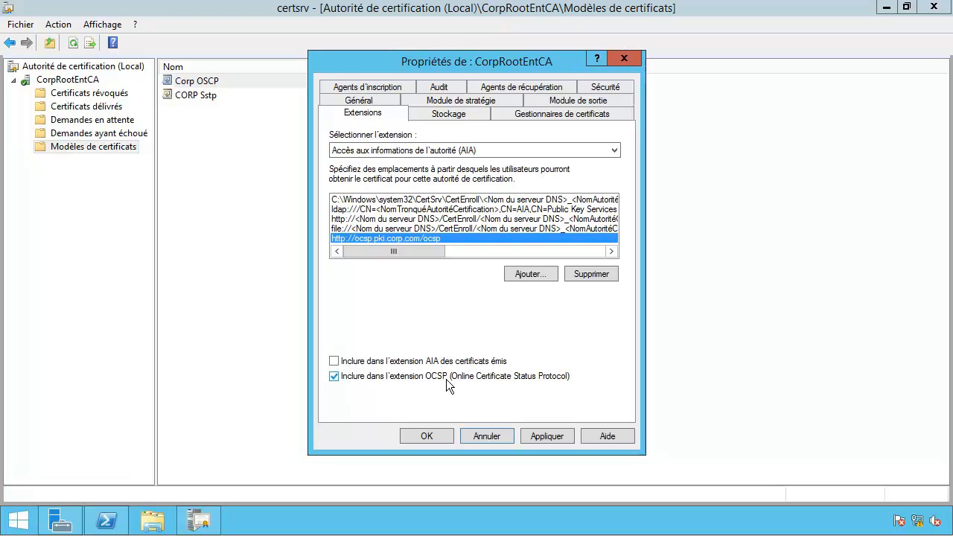
Step: Remove the C:\Windows, http server-name and file:// AIA locations, keeping the OCSP URL
click(366, 200)
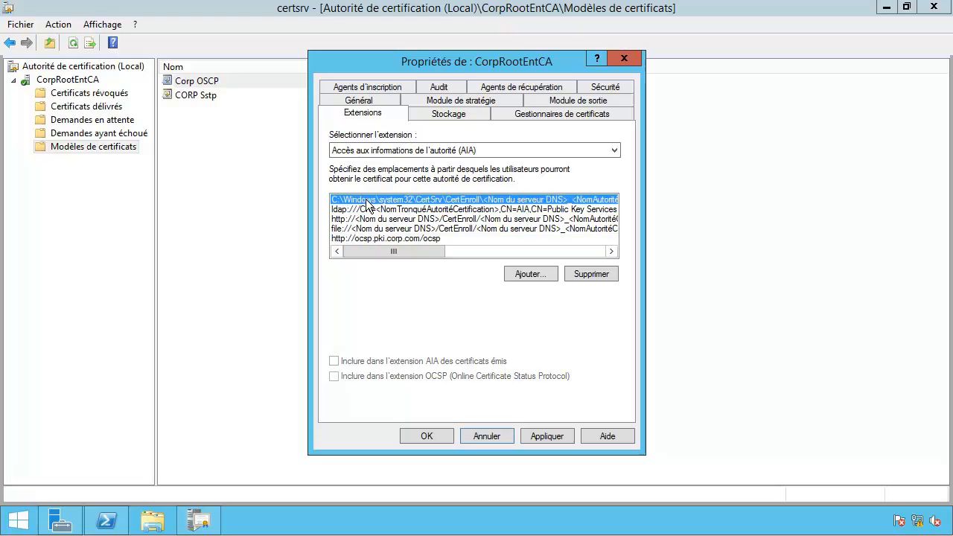
click(587, 272)
click(488, 308)
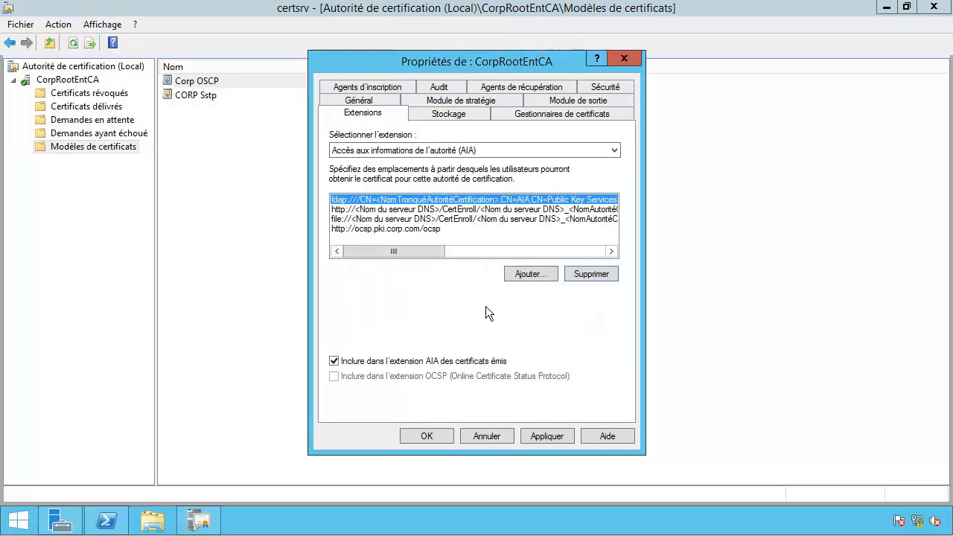
click(388, 210)
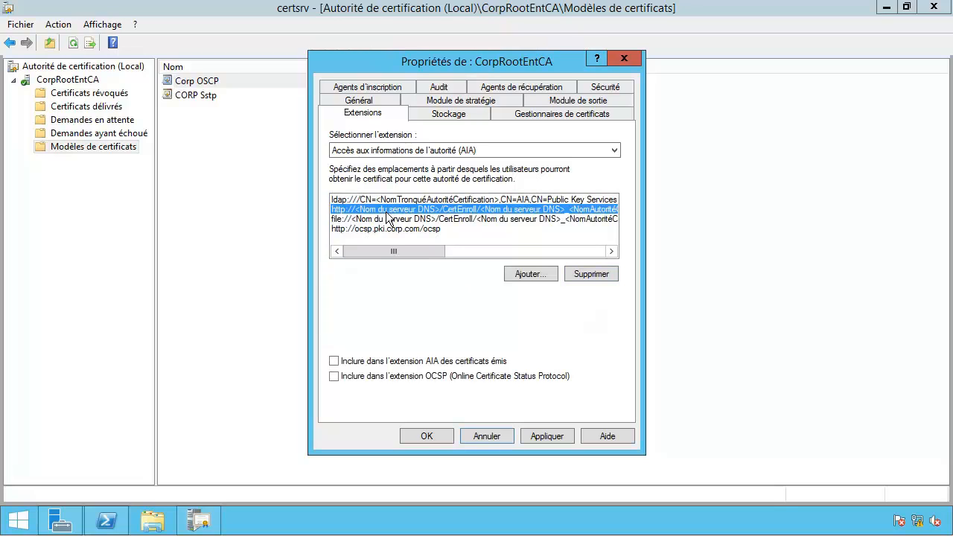
click(593, 274)
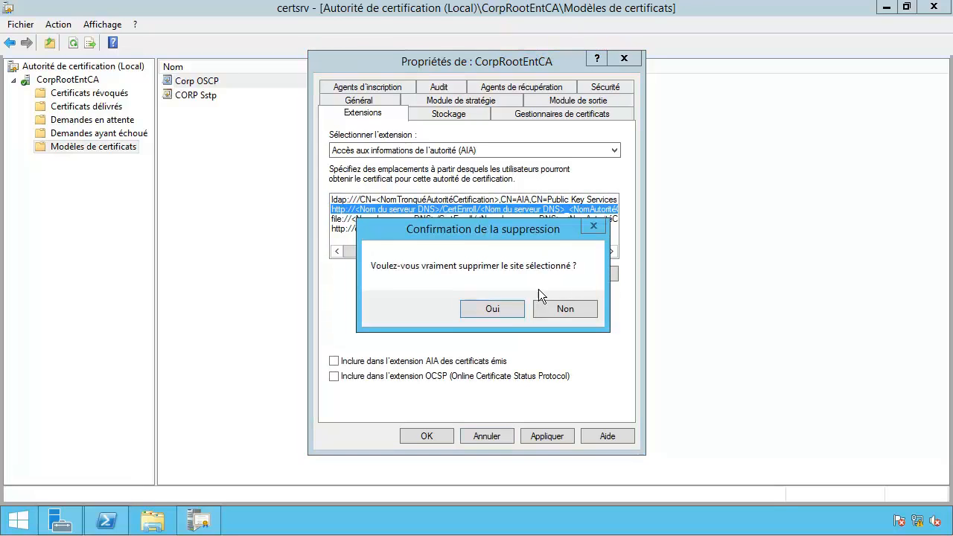
click(493, 308)
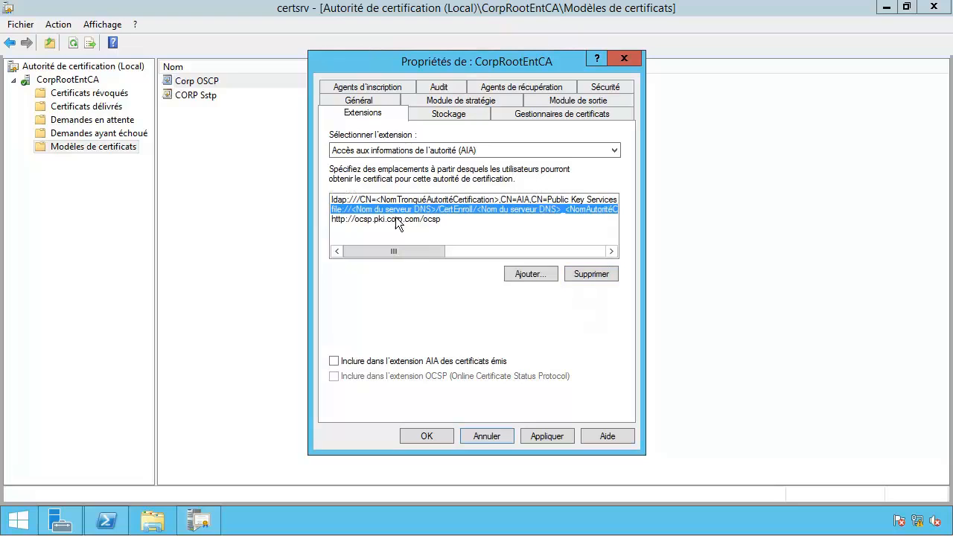
click(591, 274)
click(499, 308)
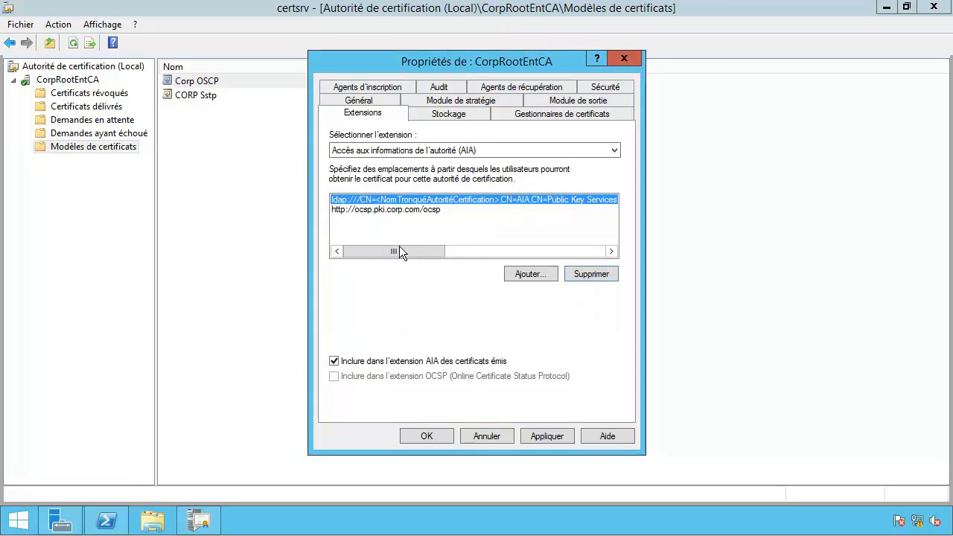
click(376, 210)
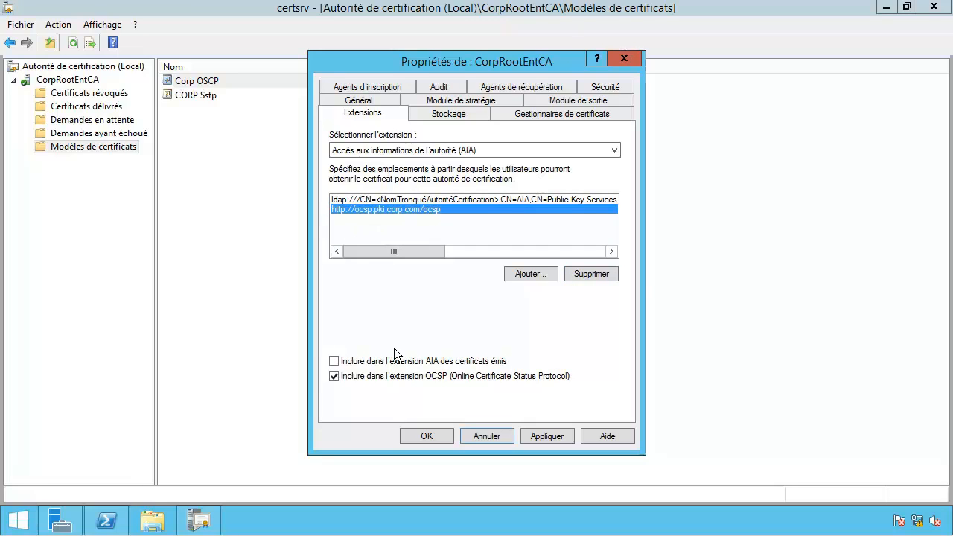
Step: Delete the http and file:// CDP locations, apply, and restart certificate services
click(423, 149)
click(430, 165)
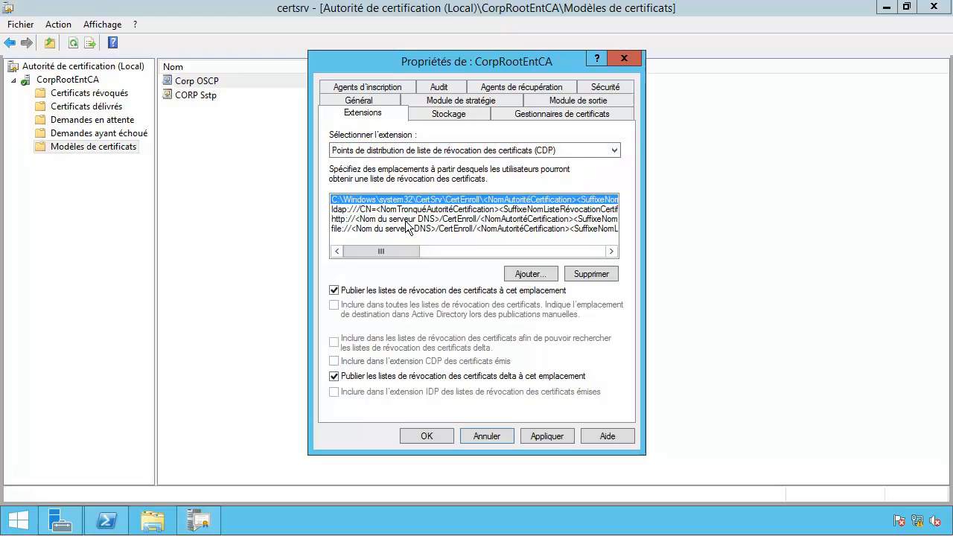
click(395, 210)
click(389, 220)
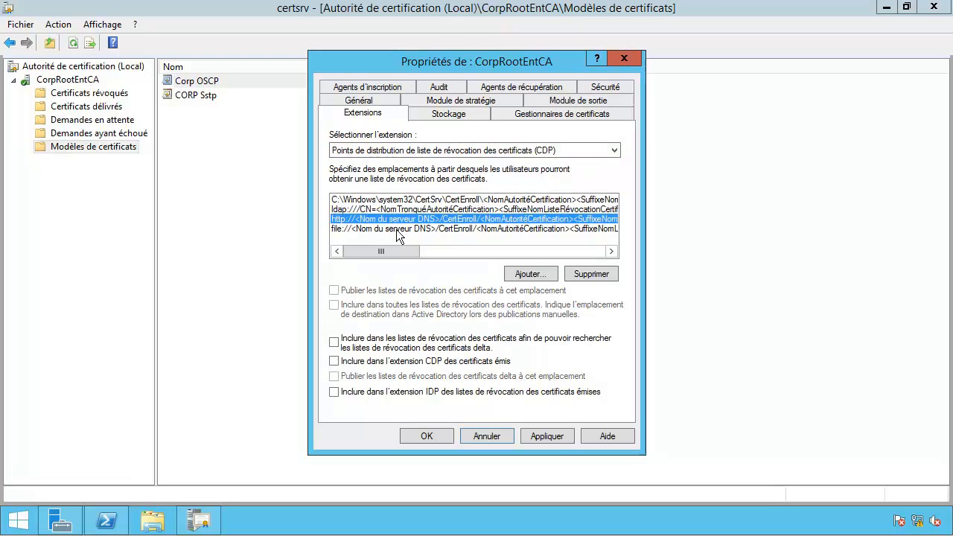
click(587, 275)
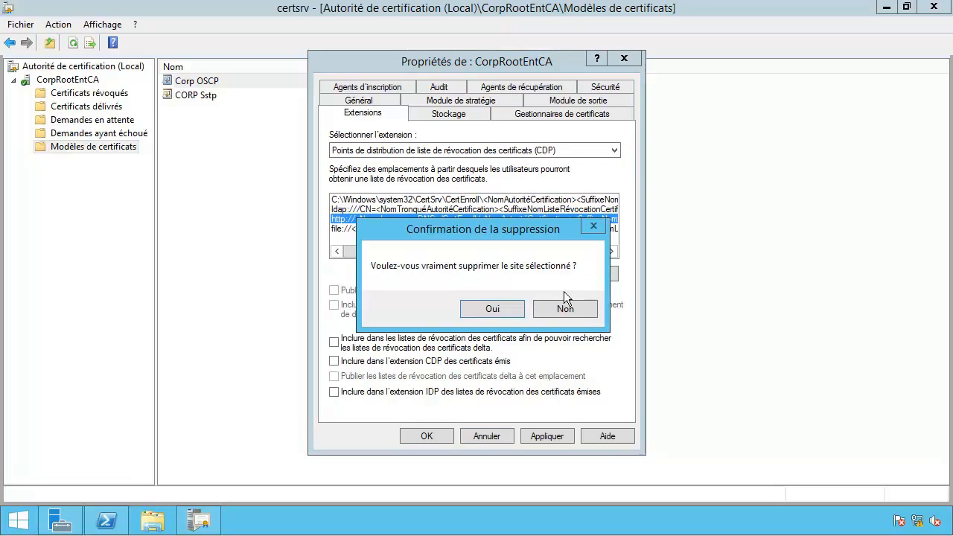
click(493, 309)
click(376, 220)
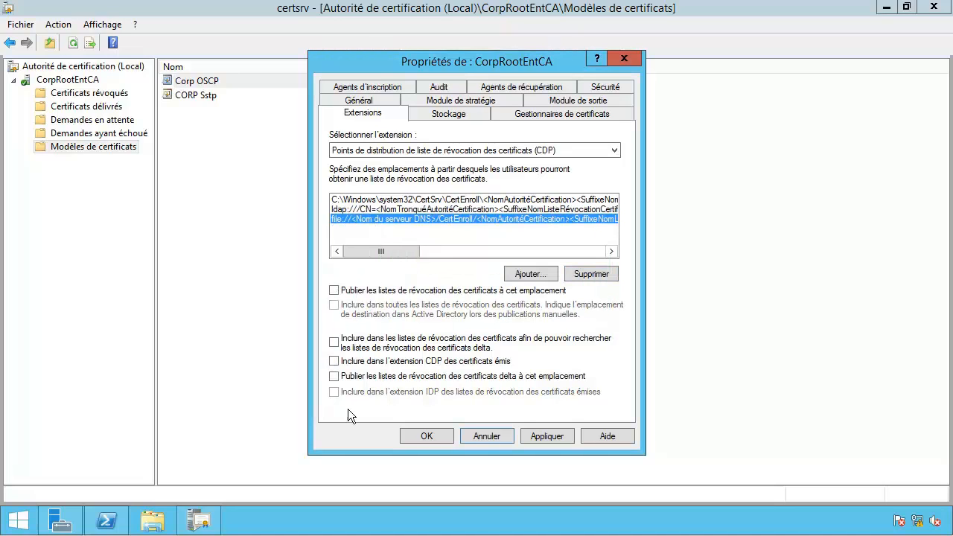
click(602, 275)
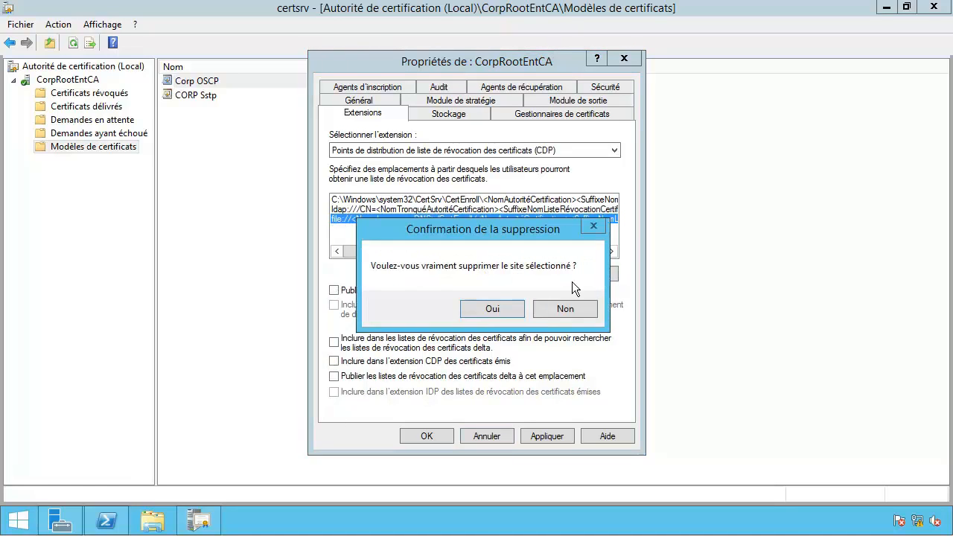
click(493, 310)
click(426, 434)
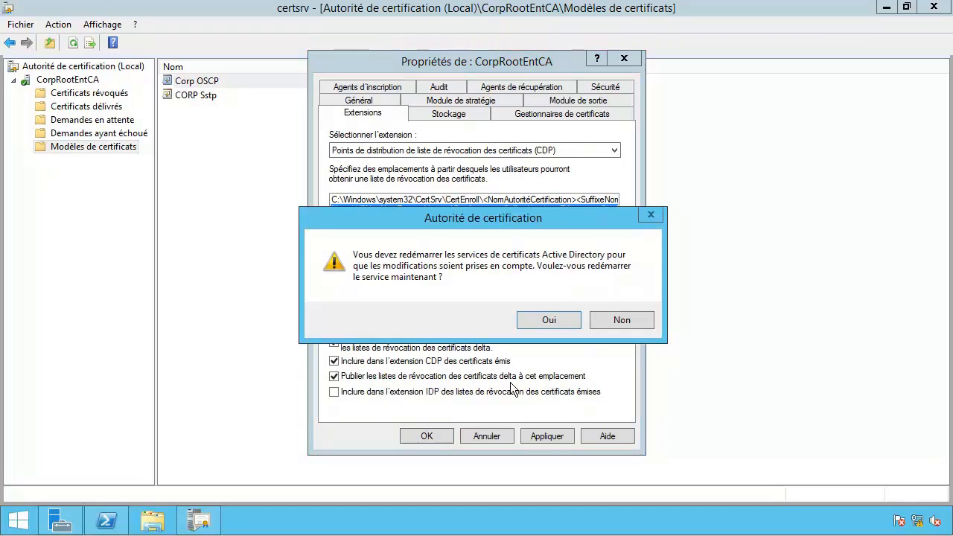
click(549, 320)
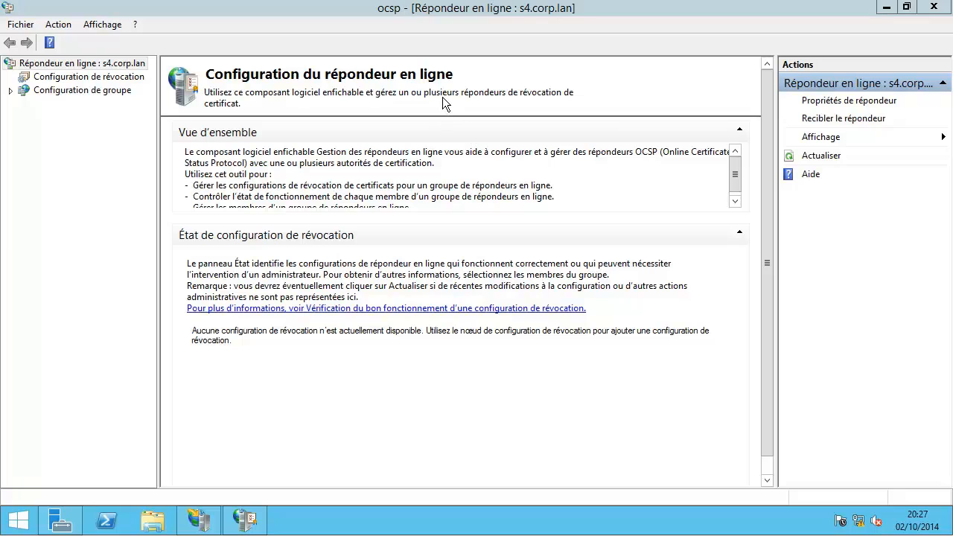
Step: Begin a revocation configuration named 'CorpRootEntCA - OCSP S4' and advance to CA certificate location
click(86, 80)
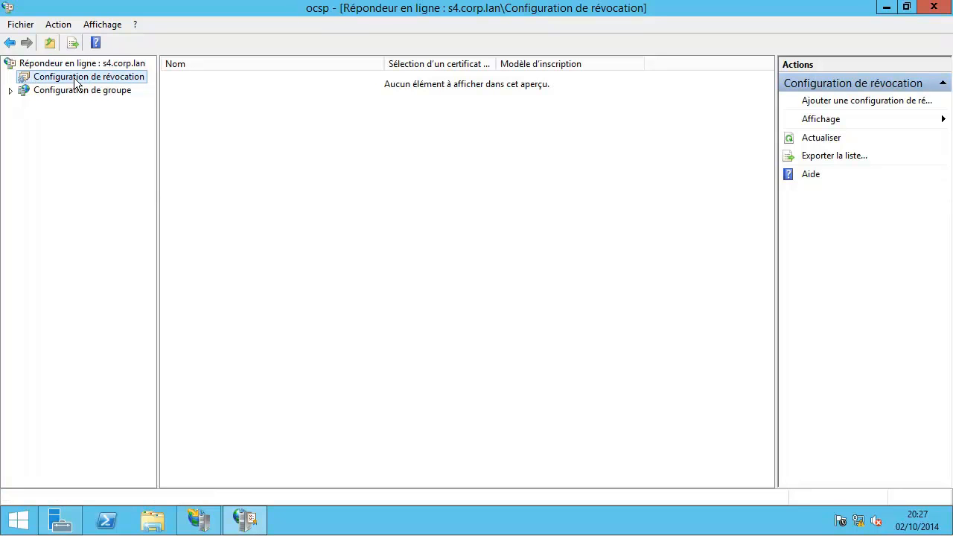
right_click(74, 78)
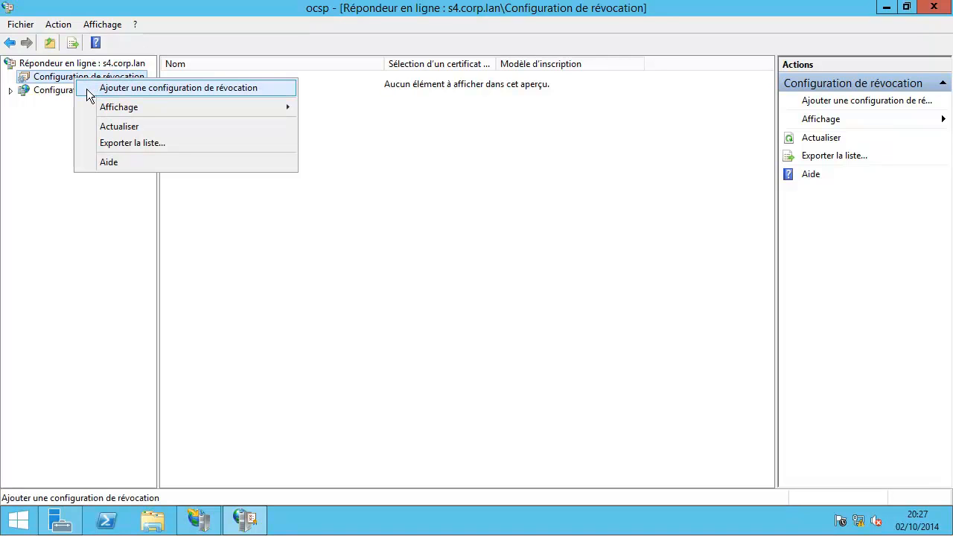
click(86, 89)
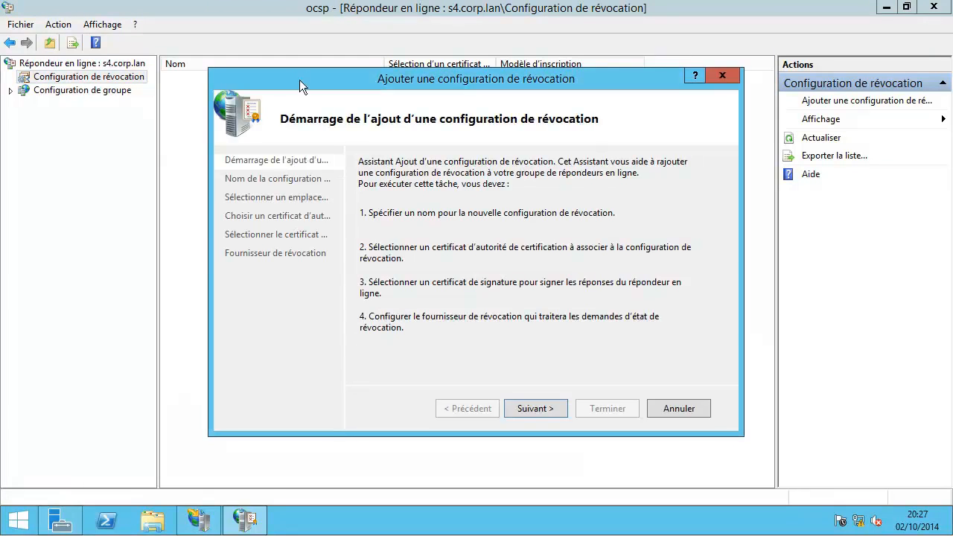
drag(300, 80, 283, 99)
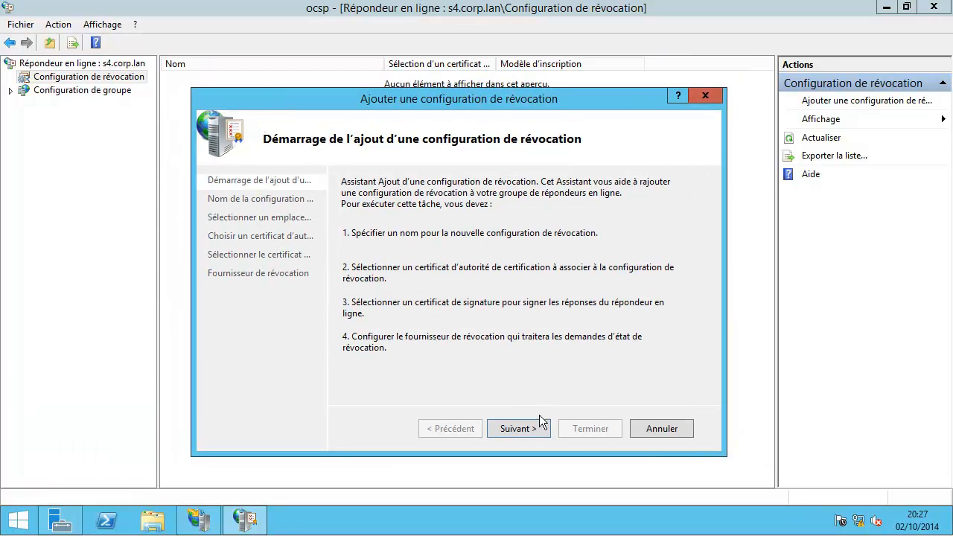
click(520, 428)
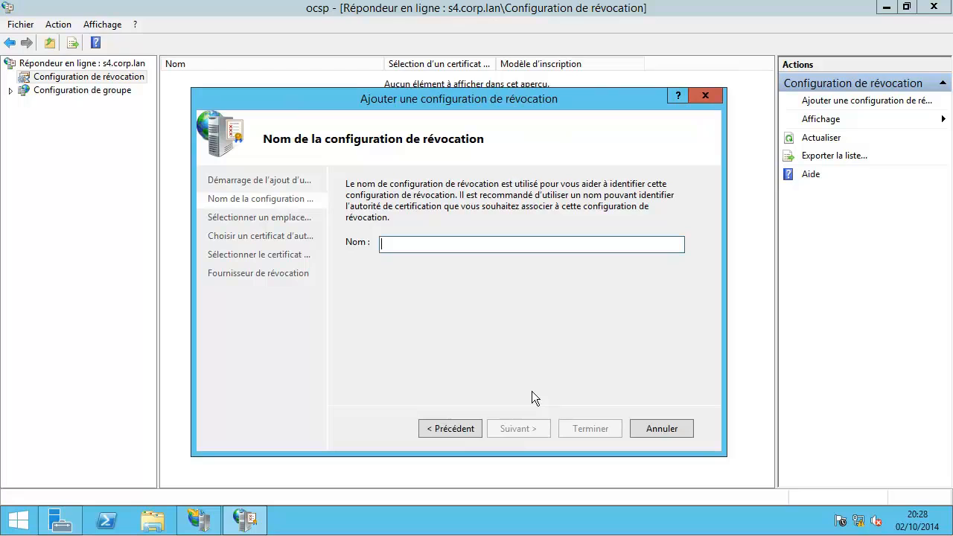
text(Corp)
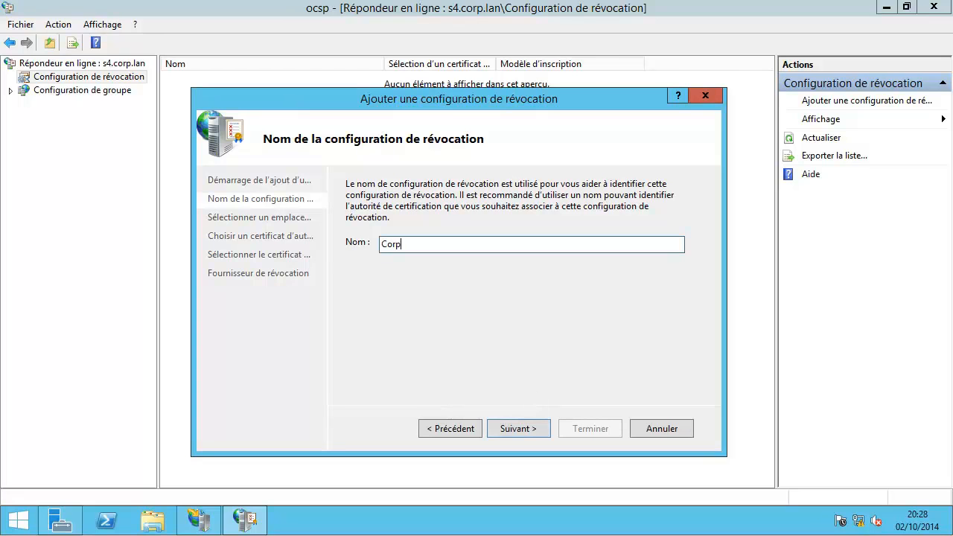
text(RootEntCA - OCSP S4)
mouse_move(481, 101)
mouse_down()
mouse_move(448, 98)
mouse_move(462, 98)
mouse_up()
drag(499, 243, 360, 238)
click(429, 240)
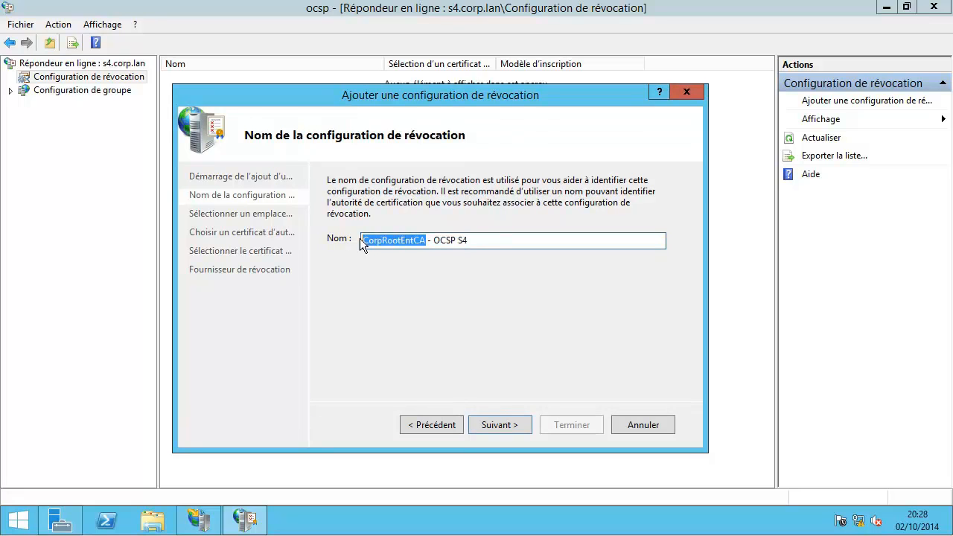
click(499, 424)
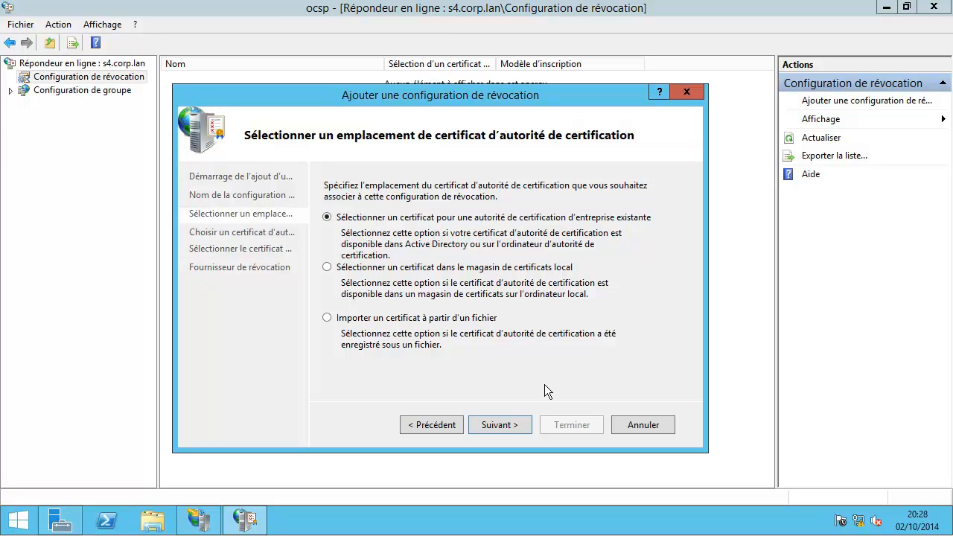
Step: Pick CorpRootEntCA from Active Directory, keep automatic CorpOSCP signing, and show the revocation provider settings
click(516, 424)
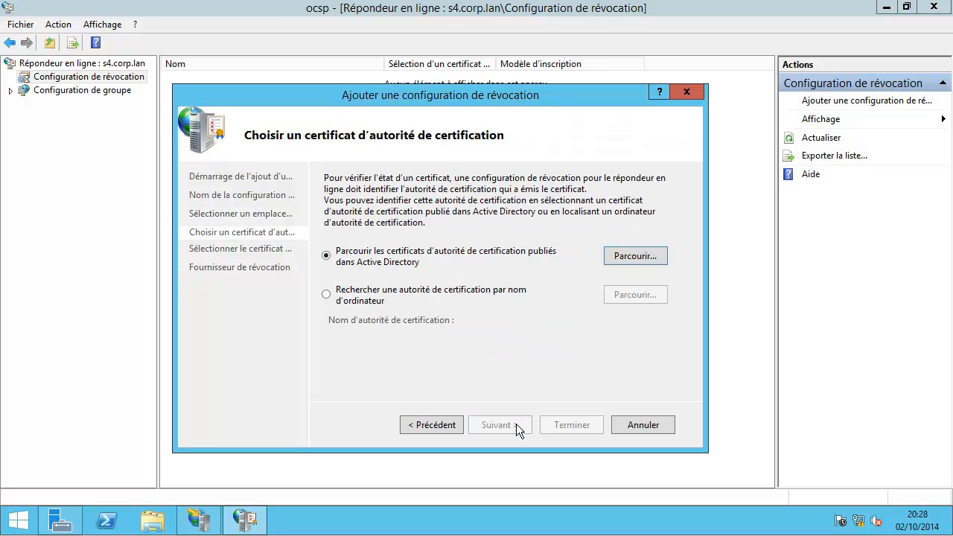
click(637, 255)
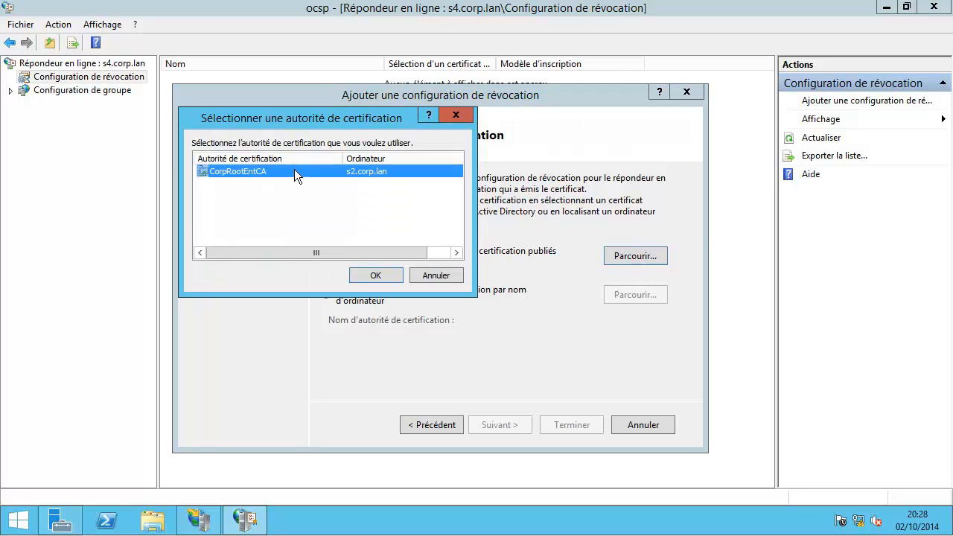
click(372, 275)
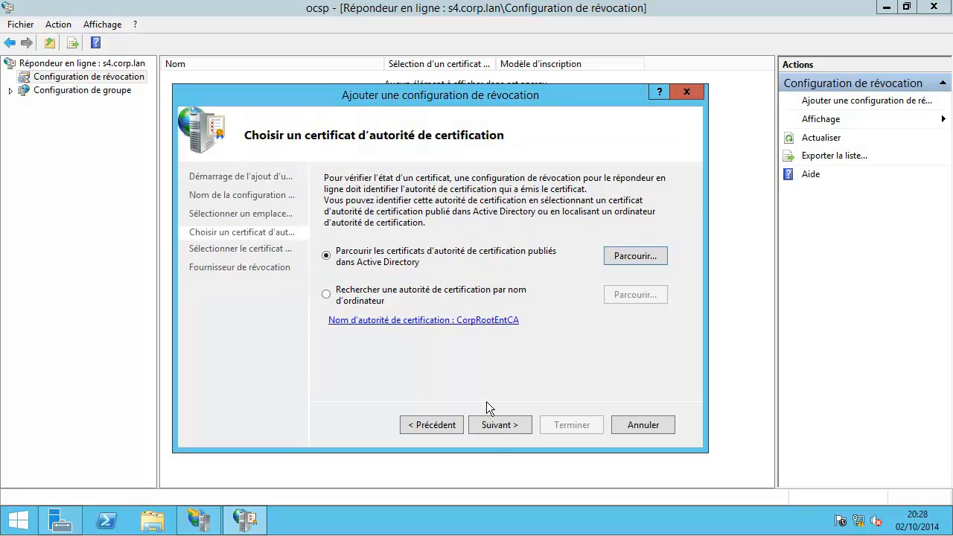
click(500, 426)
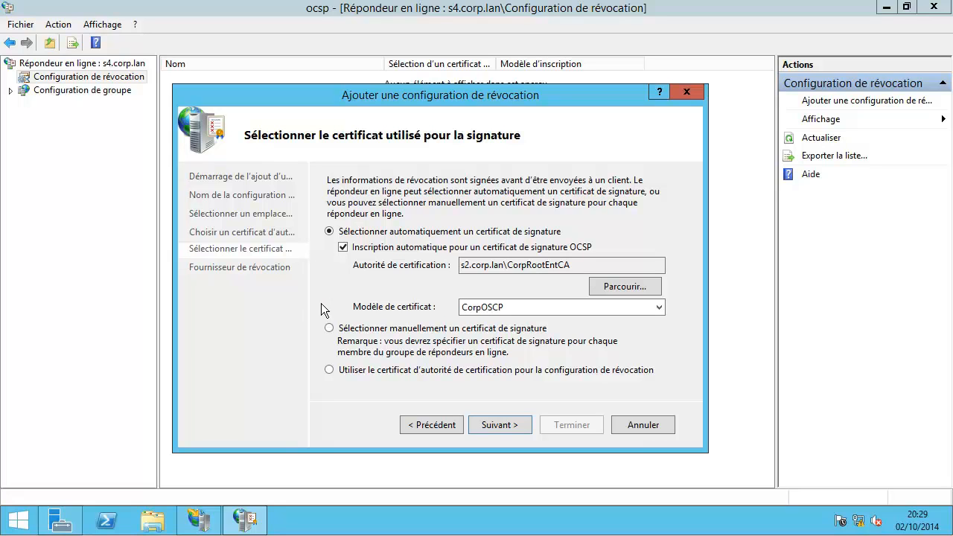
click(499, 424)
click(631, 238)
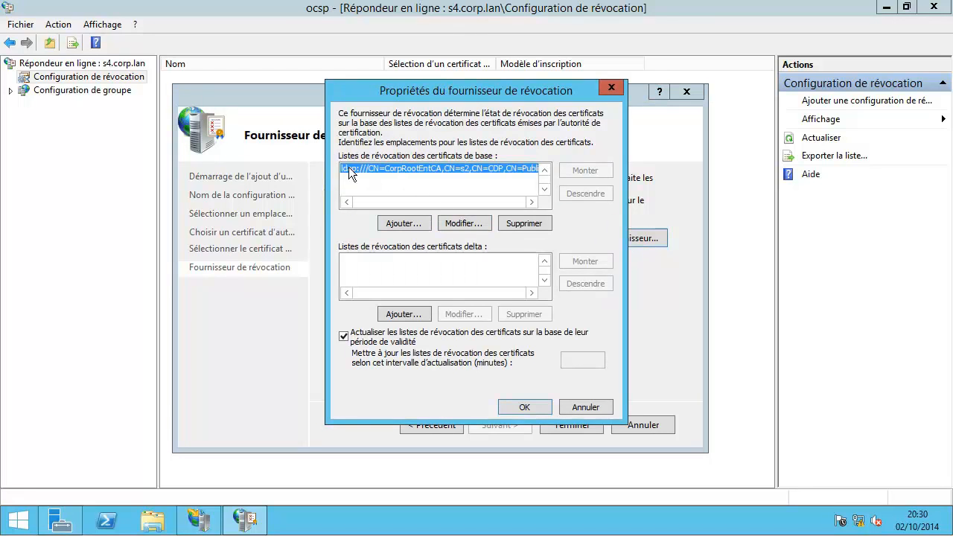
Step: Add the base CRL's LDAP URL as a delta CRL location
click(457, 225)
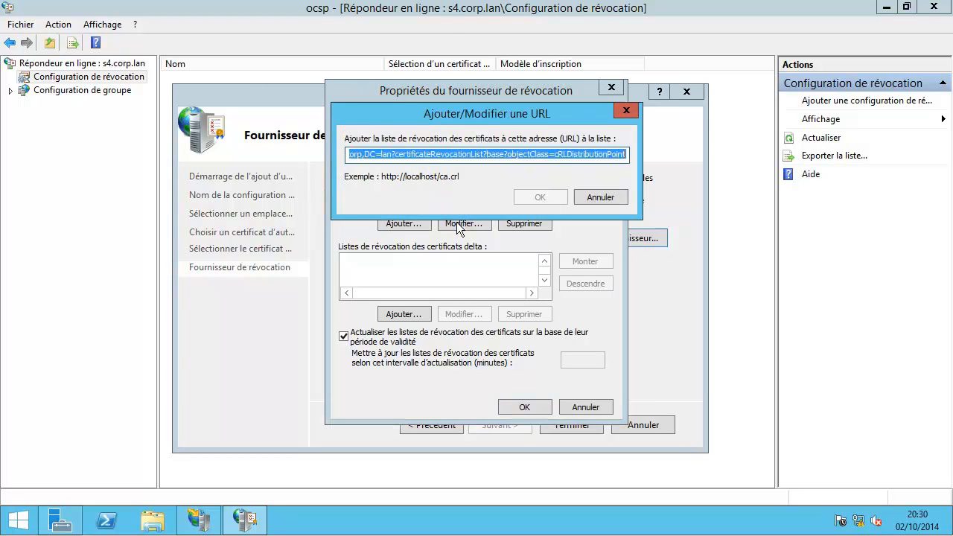
click(585, 198)
click(402, 316)
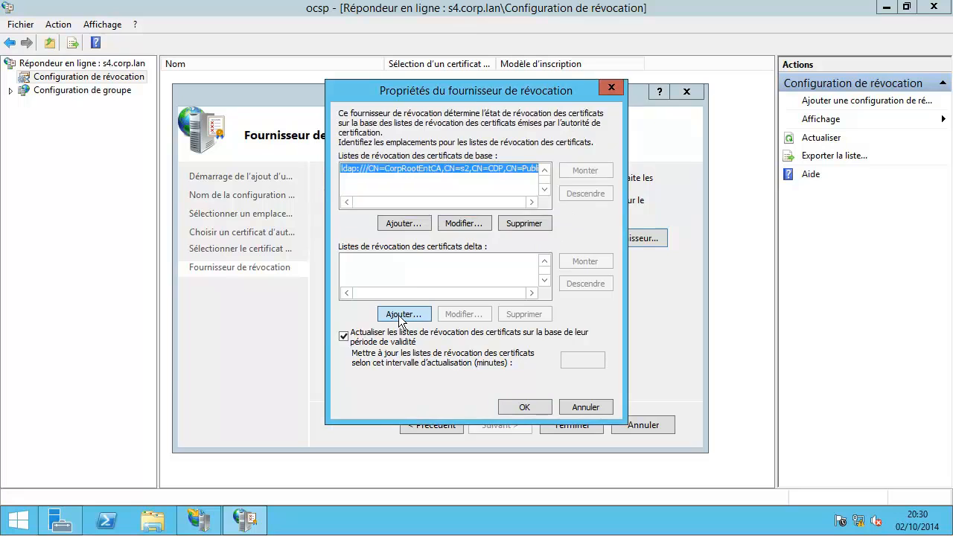
key(ctrl+v)
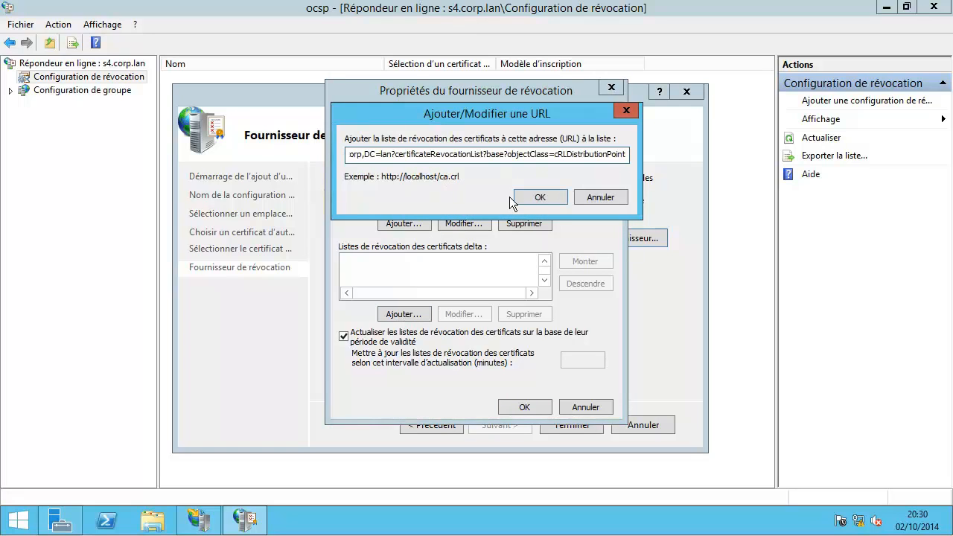
click(530, 198)
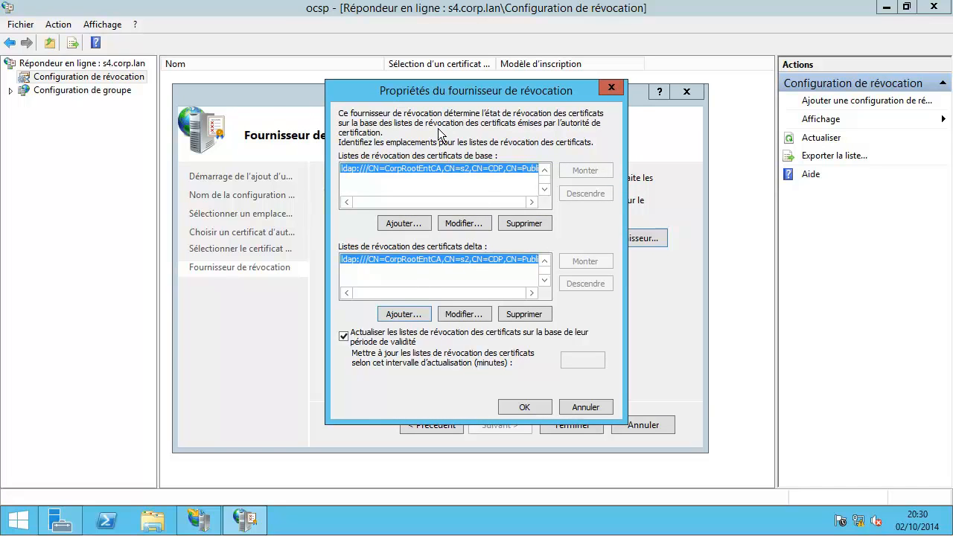
Step: Refresh CRLs every 5 minutes instead of by validity period and save the revocation provider
click(344, 339)
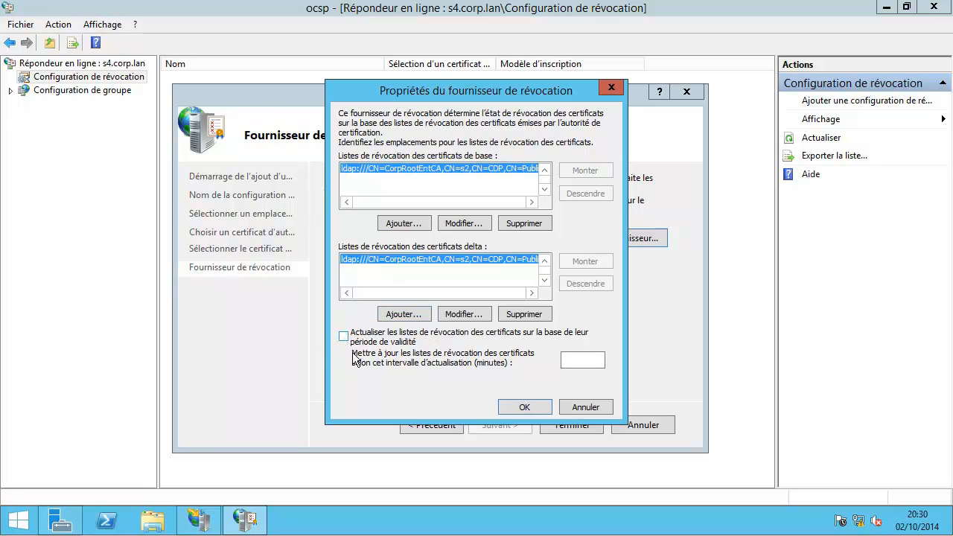
click(587, 362)
text(1)
key(Return)
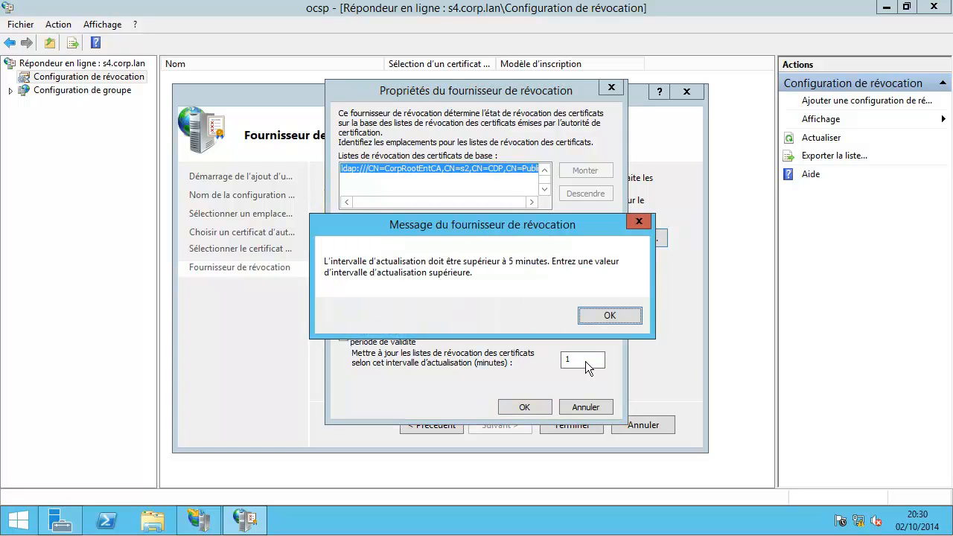
click(598, 320)
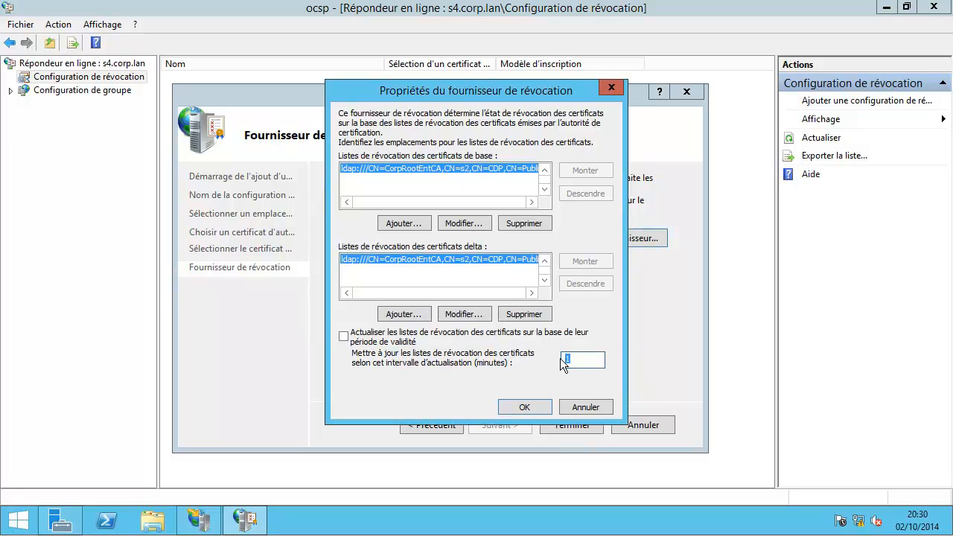
text(5)
click(513, 403)
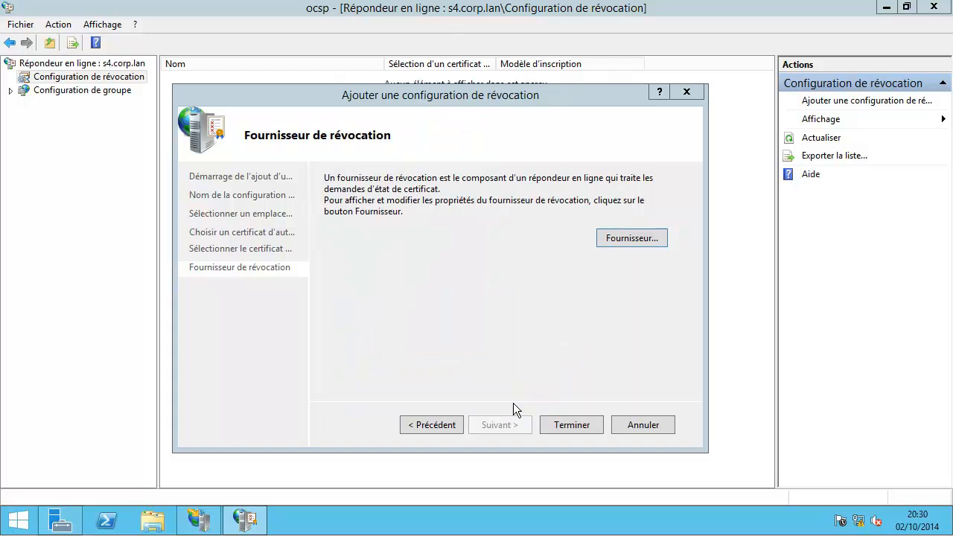
Step: Finish the revocation configuration and launch mmc from an administrator command prompt
click(572, 427)
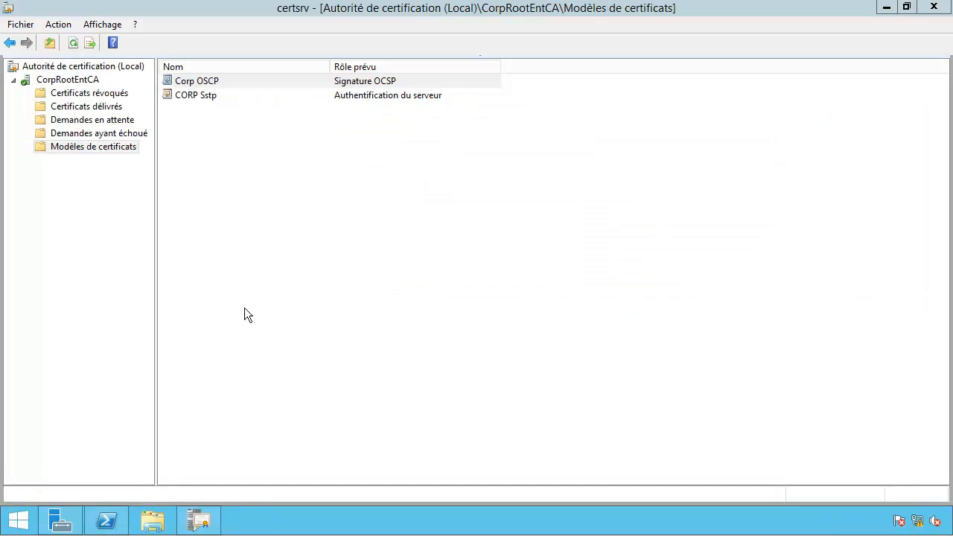
right_click(11, 519)
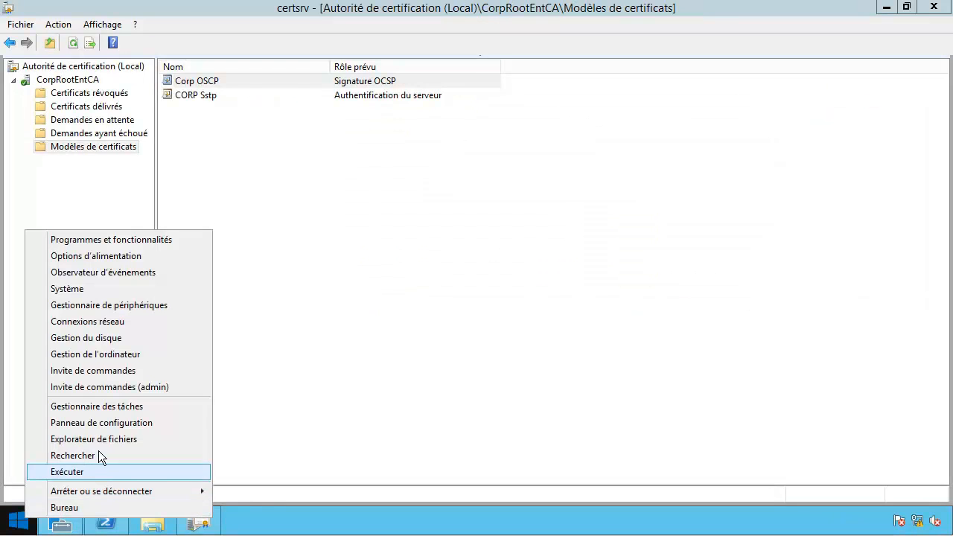
click(132, 377)
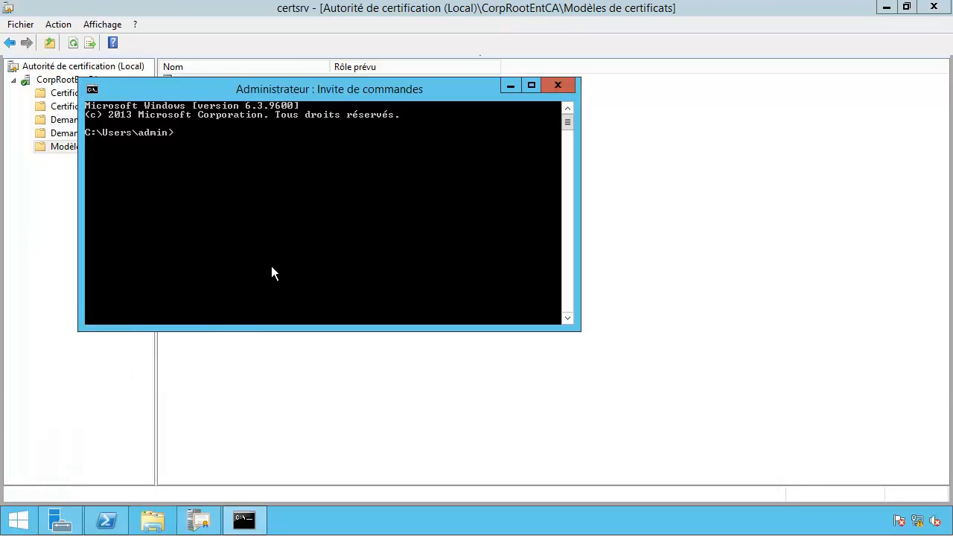
text(mmc)
key(Return)
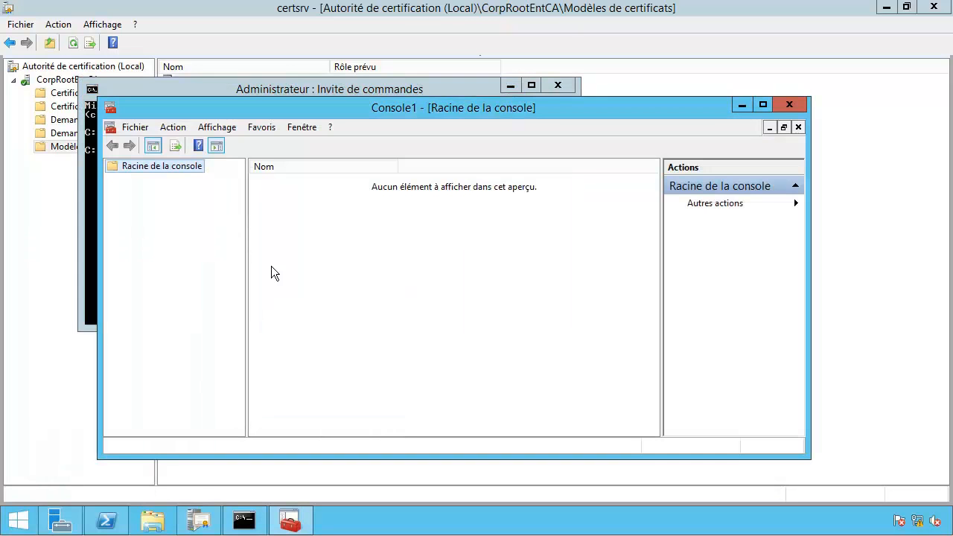
Step: Add the PKI d'entreprise snap-in to the maximized console and expand it
double_click(147, 112)
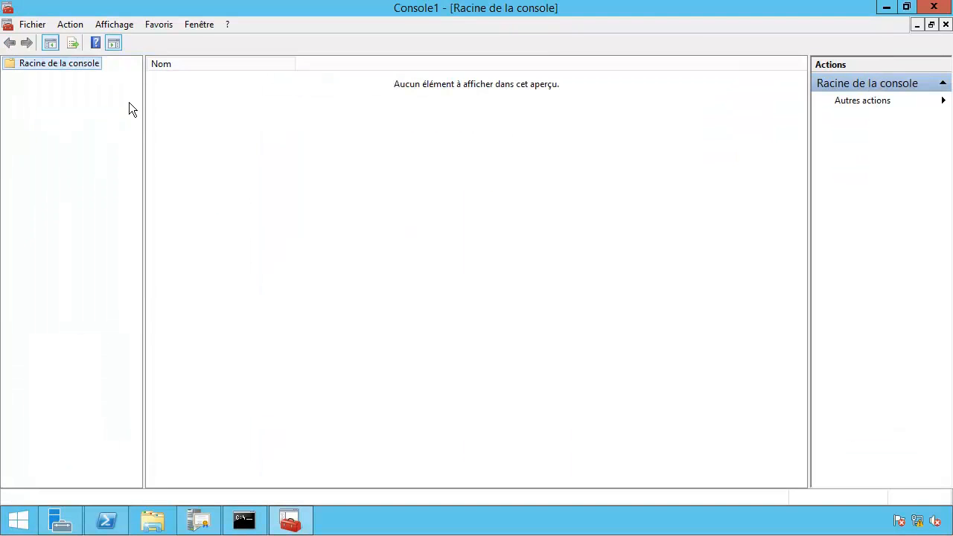
click(32, 24)
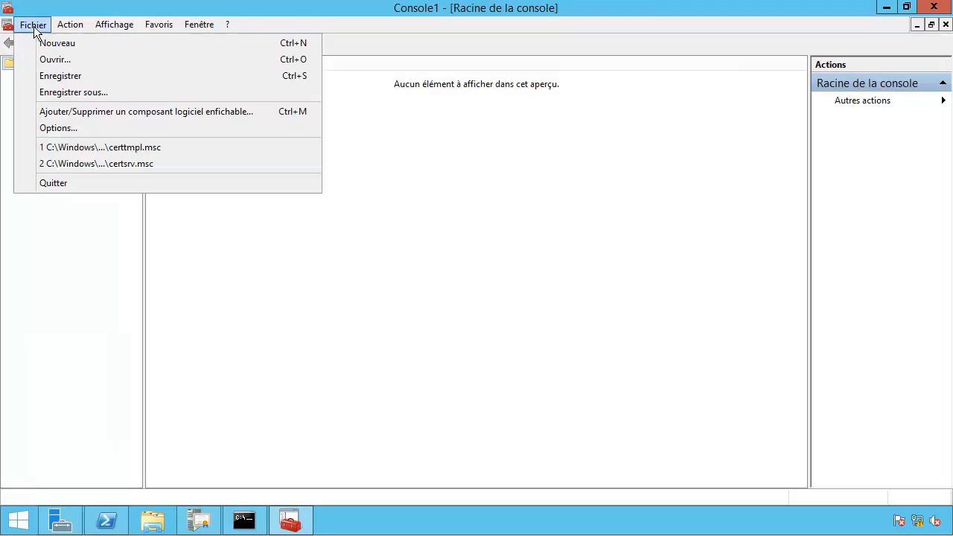
click(47, 111)
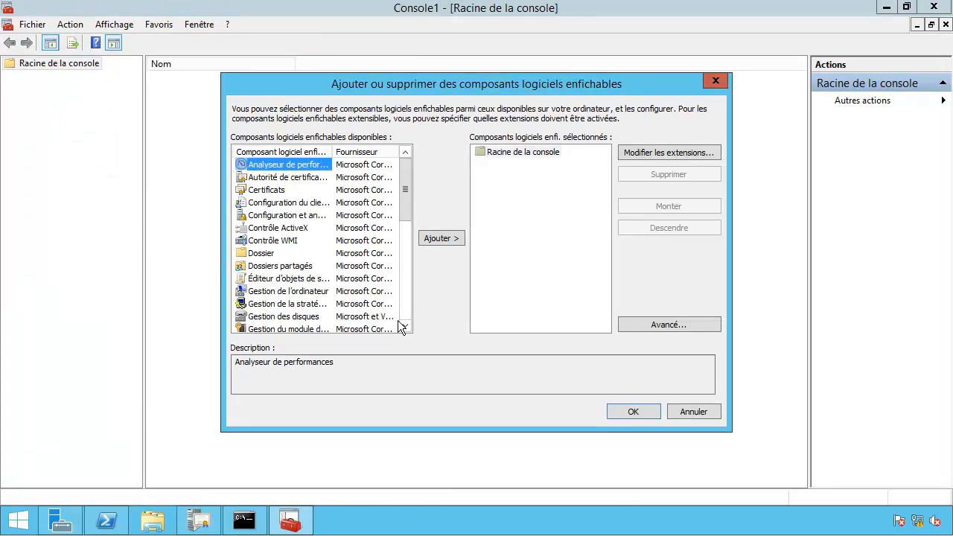
click(407, 313)
click(405, 312)
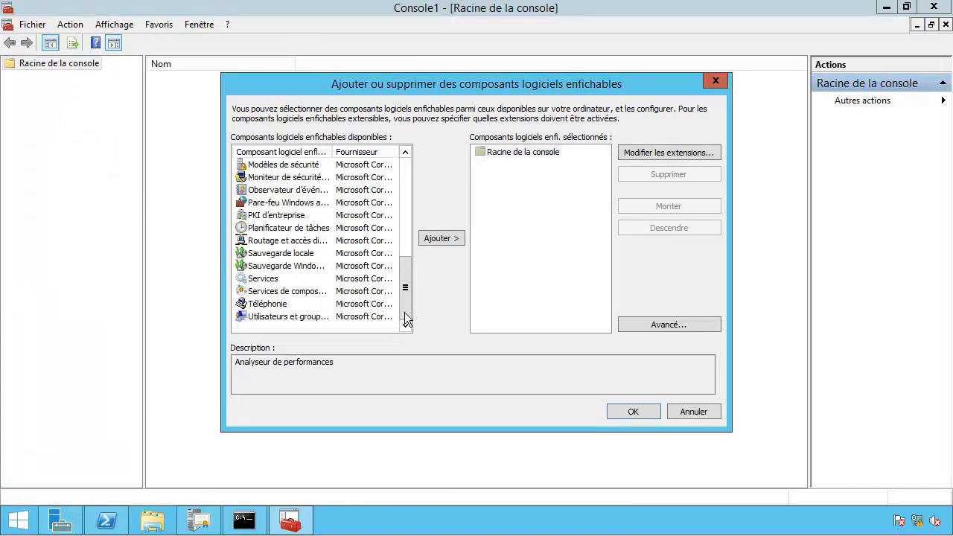
click(275, 216)
click(444, 238)
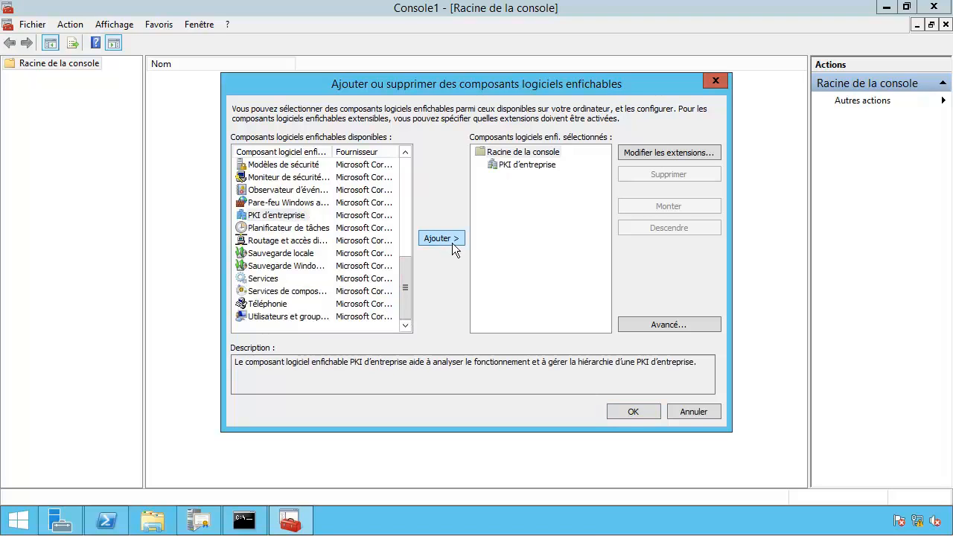
click(627, 412)
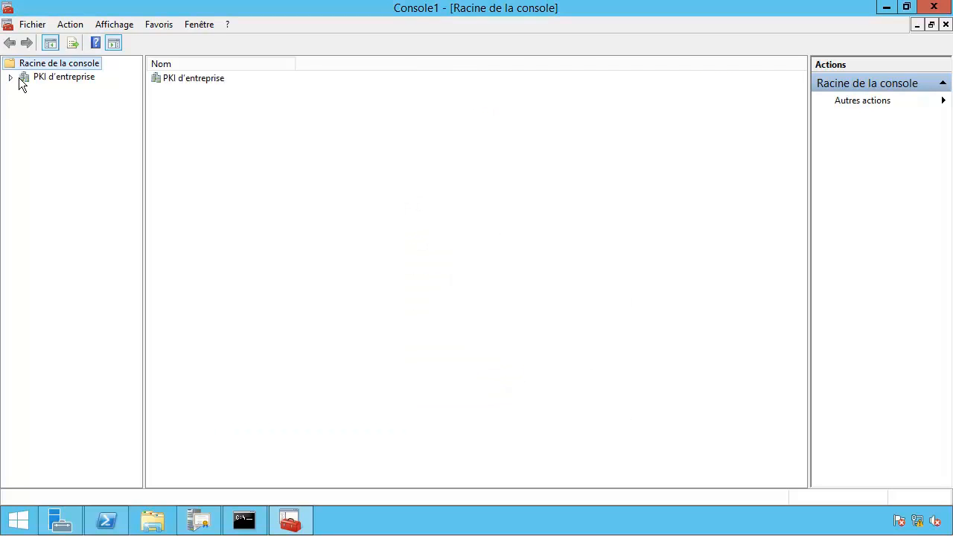
double_click(22, 79)
Step: Check that CorpRootEntCA's AIA, CDP, DeltaCRL and OCSP locations all report OK
click(58, 90)
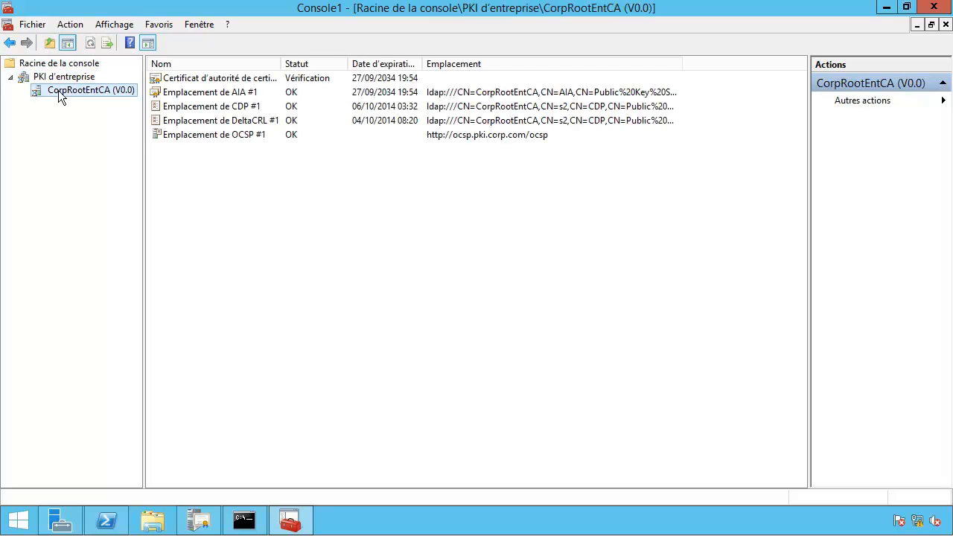
drag(142, 126, 182, 126)
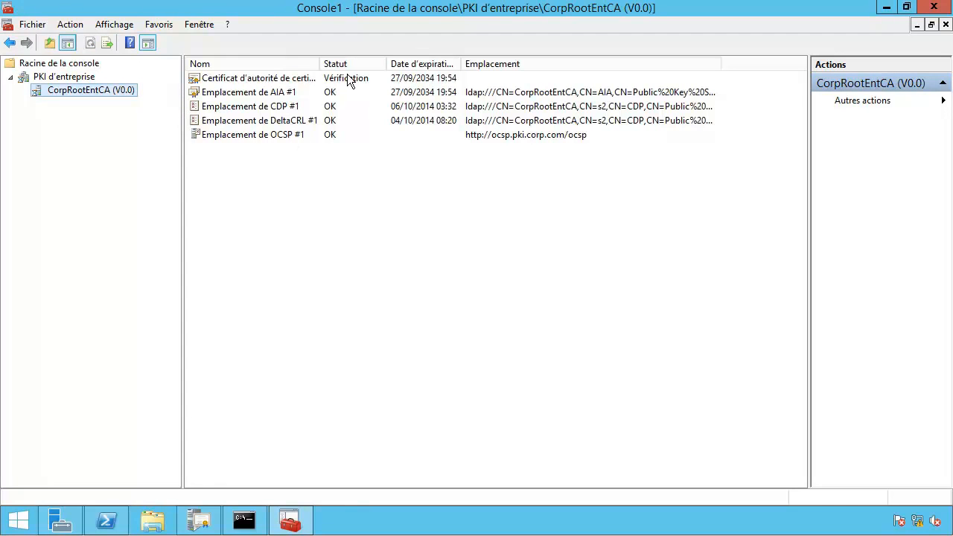
click(274, 141)
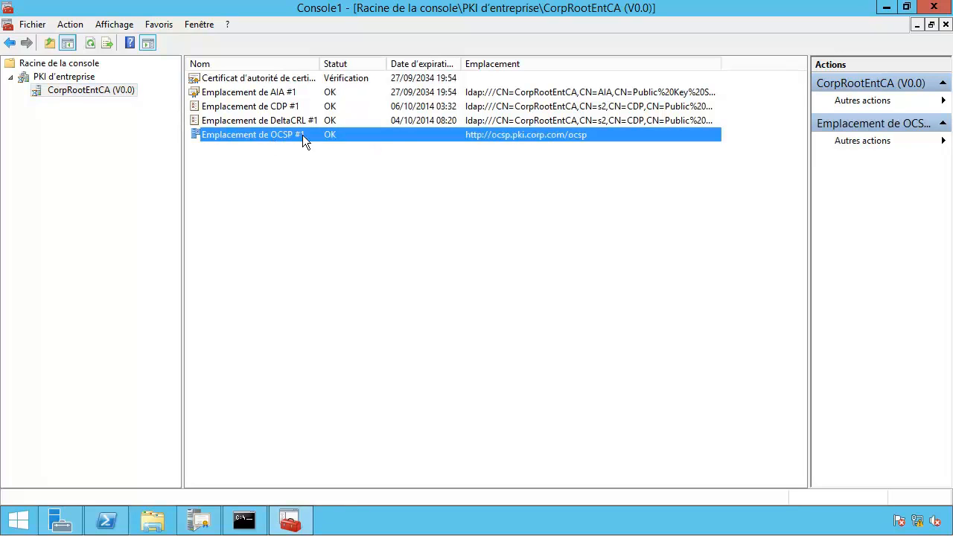
click(472, 143)
click(493, 136)
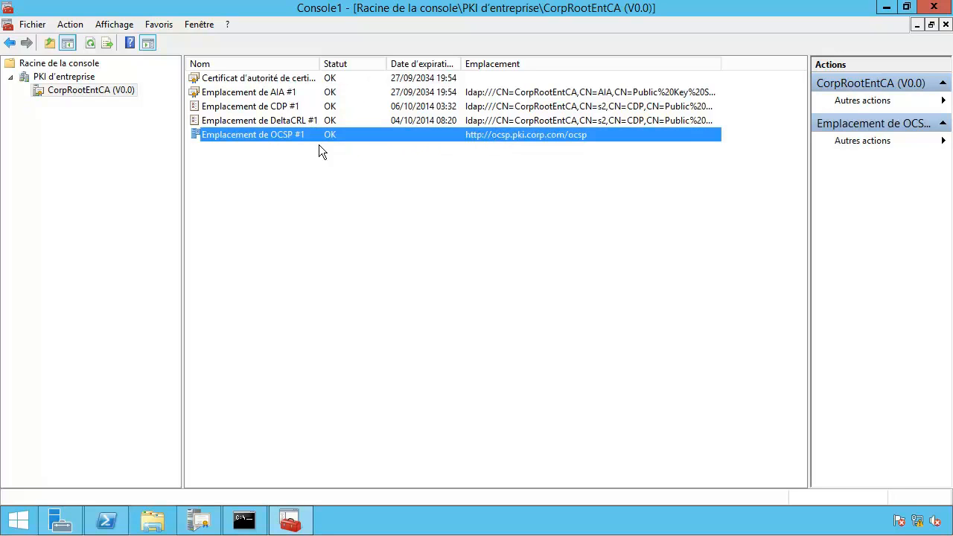
click(488, 164)
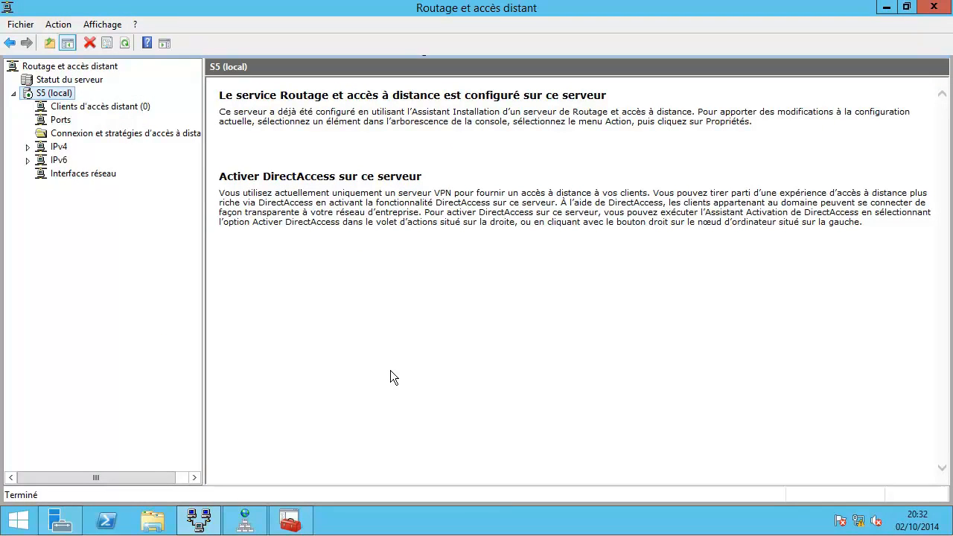
Step: Bring the Certificats console with the empty Personal store back to the front
click(292, 516)
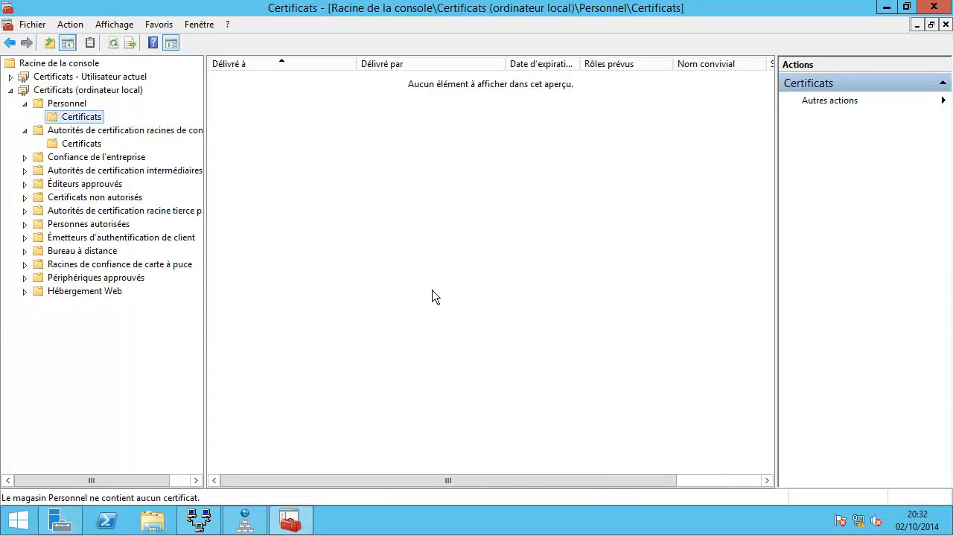
Step: Request a CORP Sstp certificate with subject CN=sstp.corp.com for the Personal store
right_click(275, 105)
mouse_move(292, 114)
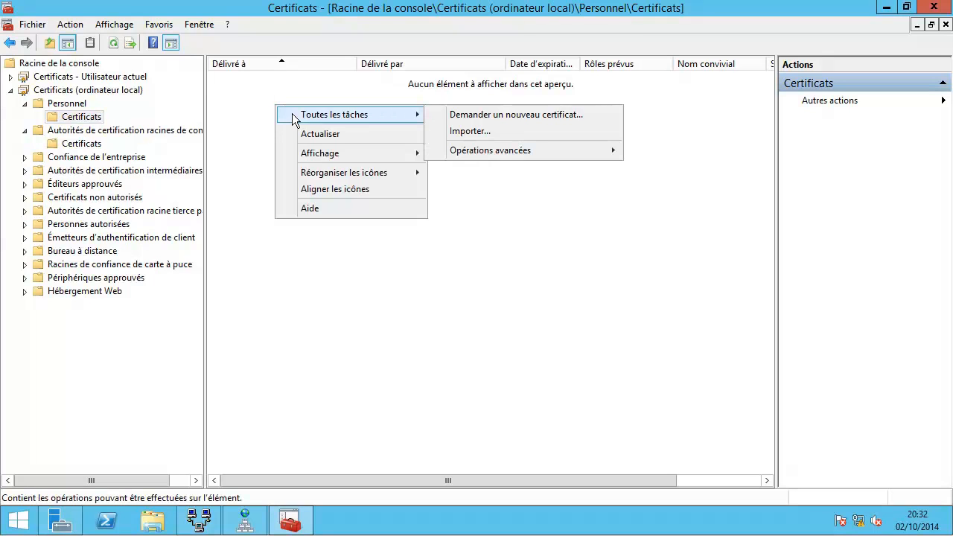
click(467, 116)
click(598, 404)
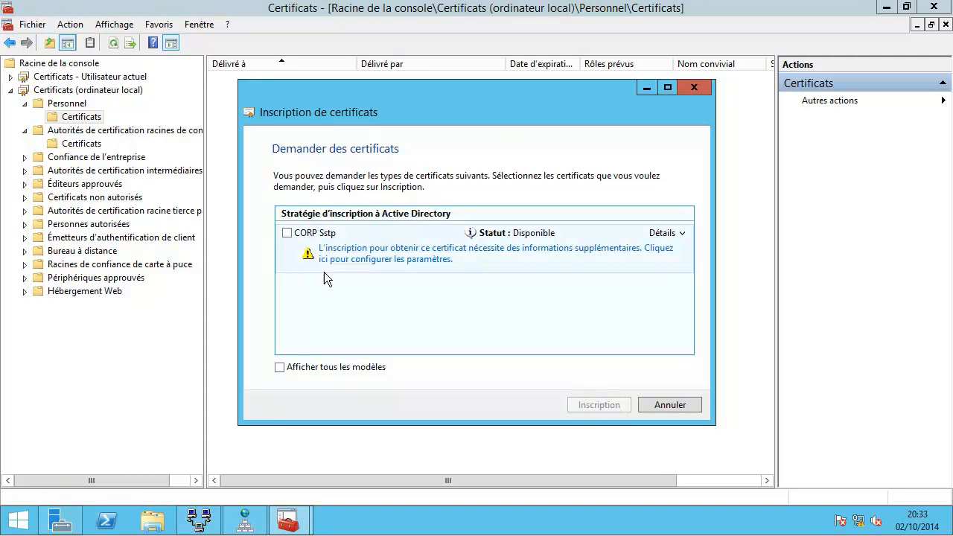
click(287, 233)
click(354, 255)
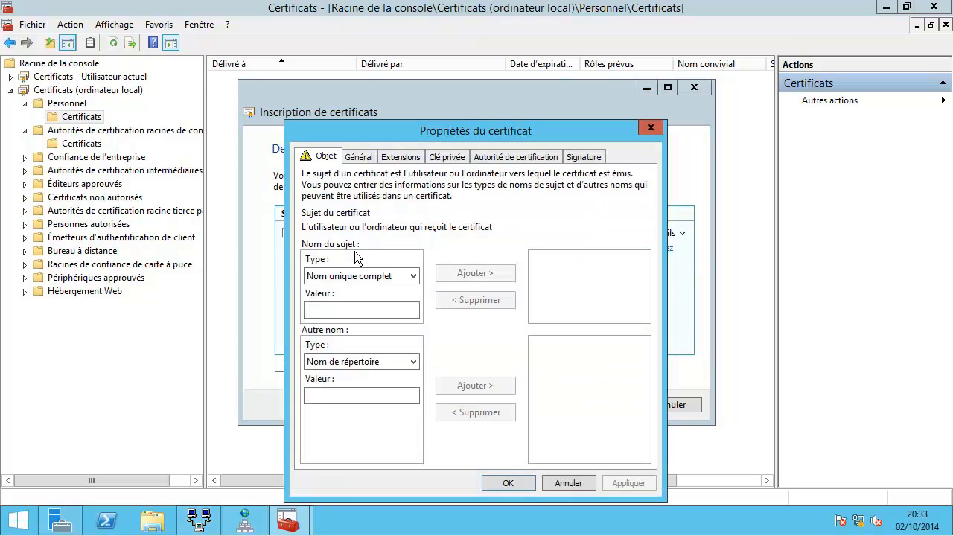
click(355, 275)
click(354, 302)
click(352, 312)
text(sstp)
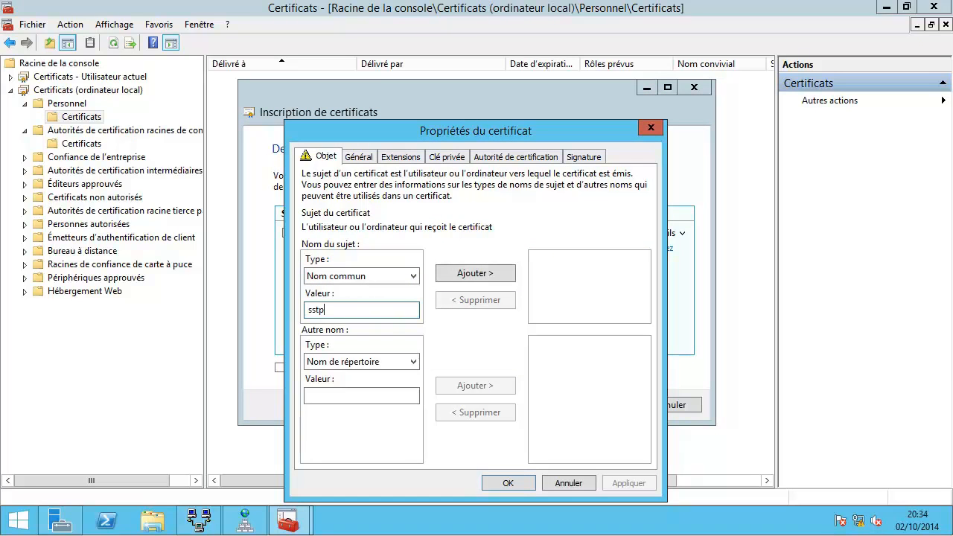
text(.corp.com)
click(467, 275)
Step: Give the certificate the friendly name 'CorpSstp Ocsp' and complete the enrollment
click(358, 159)
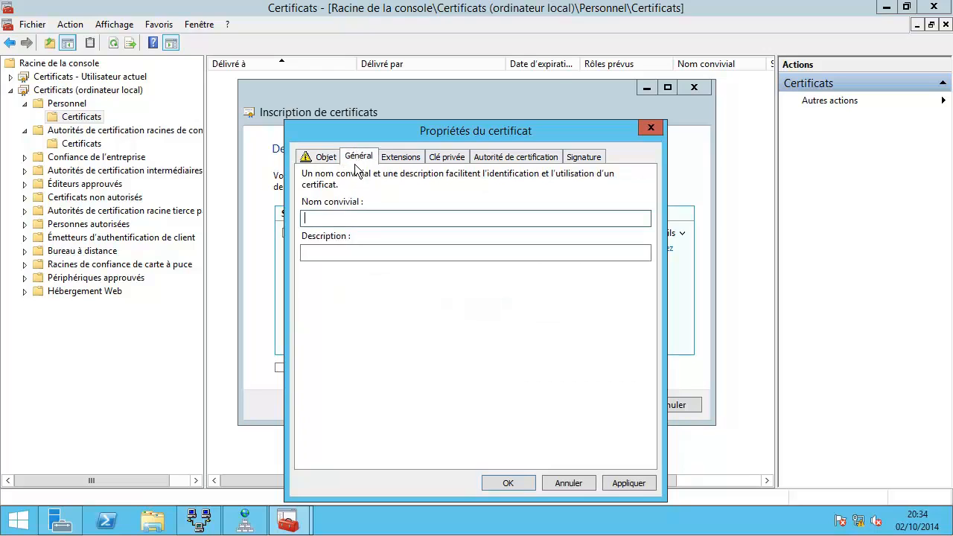
text(CorpSstp Ocsp)
click(501, 480)
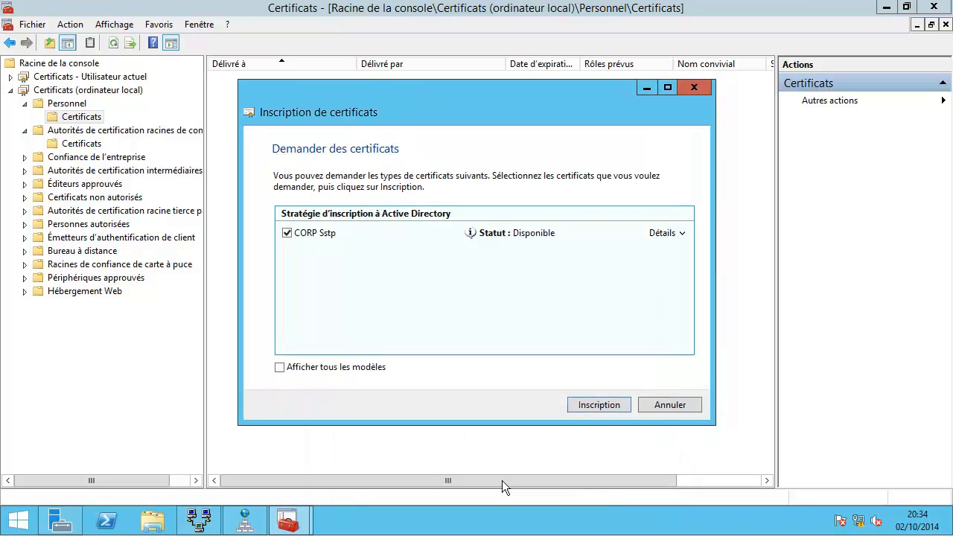
click(604, 406)
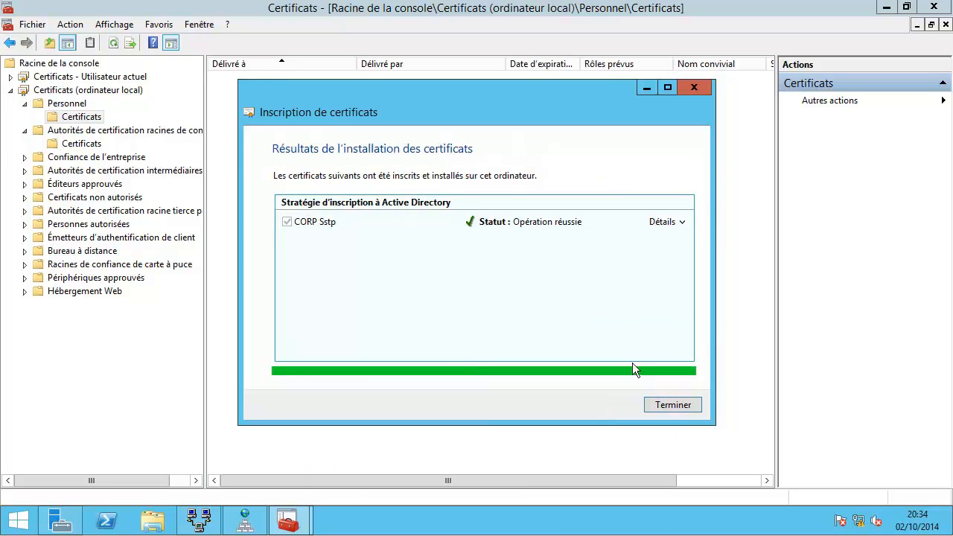
click(660, 405)
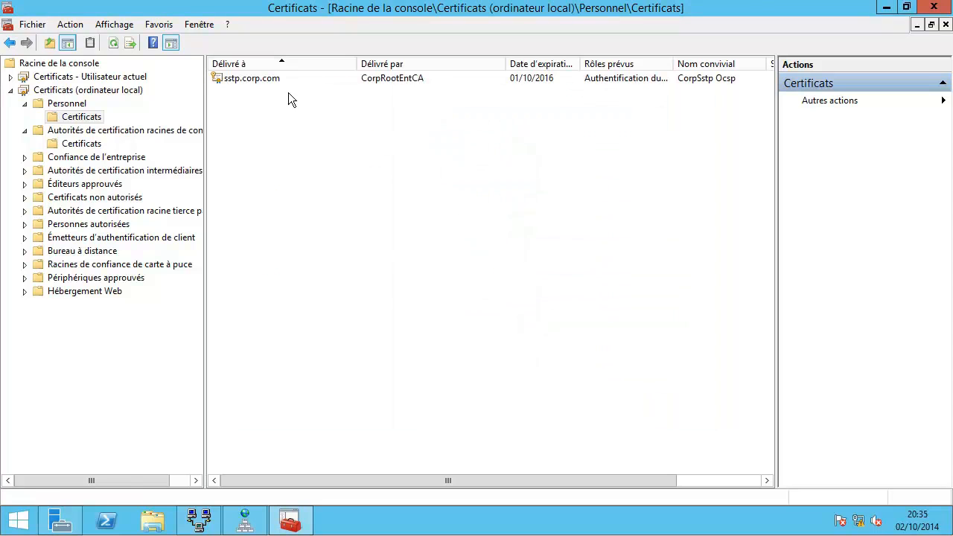
double_click(265, 79)
drag(225, 16, 426, 46)
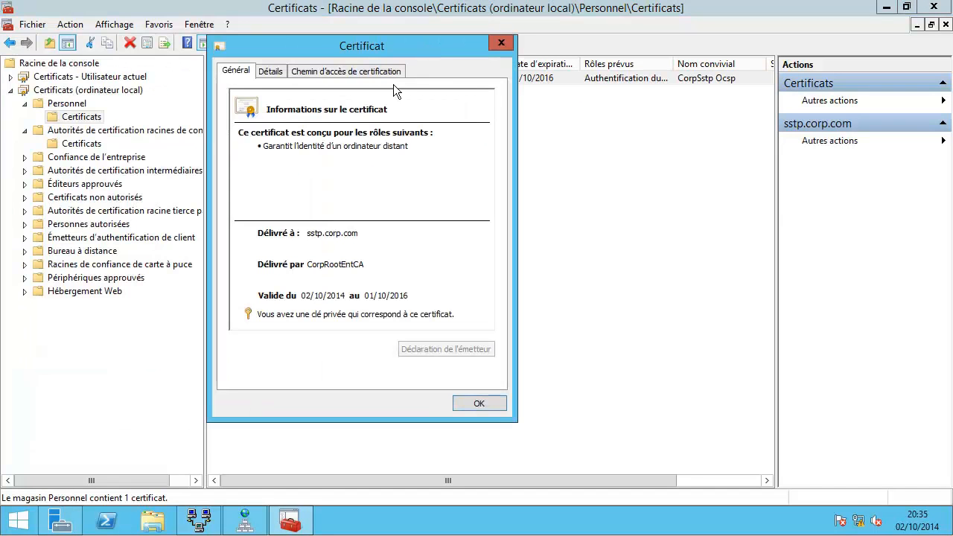
click(271, 70)
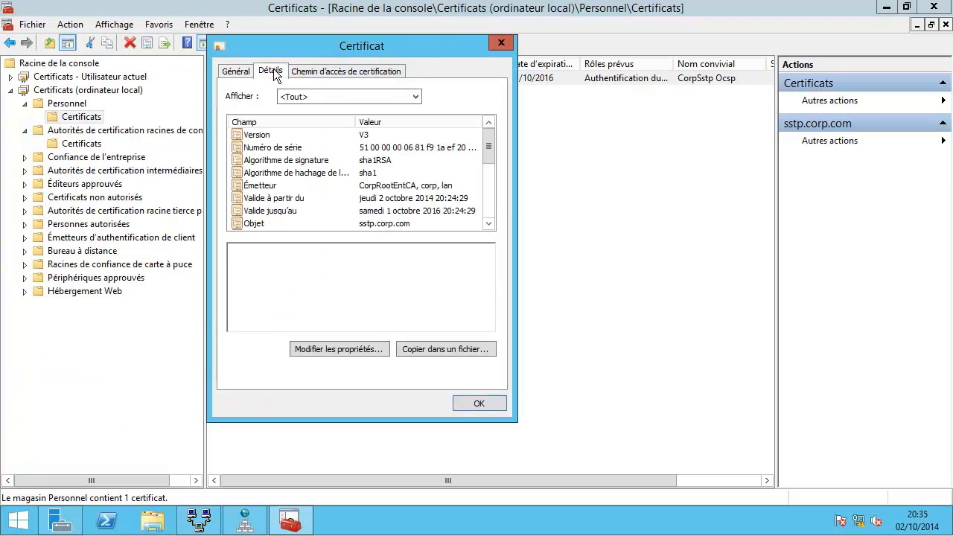
click(485, 203)
click(480, 186)
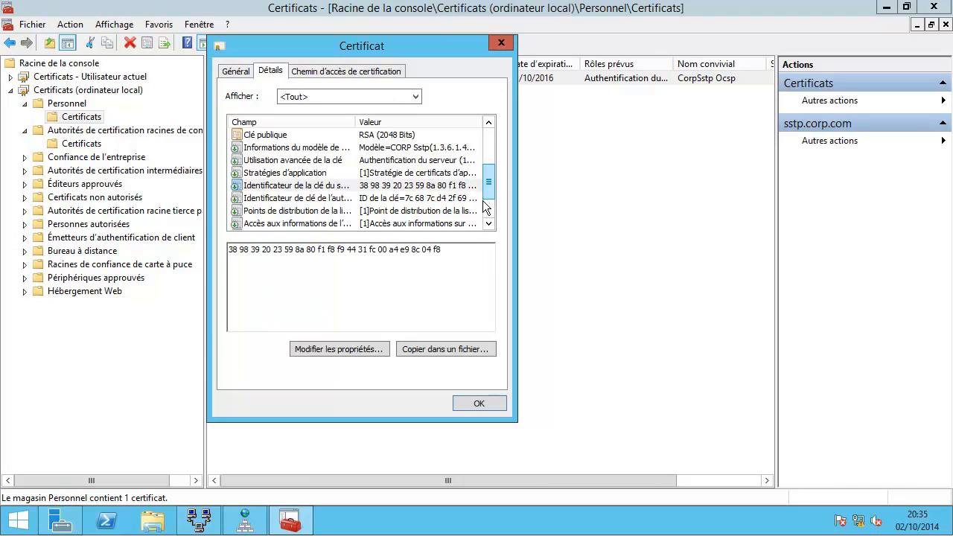
click(305, 223)
double_click(355, 121)
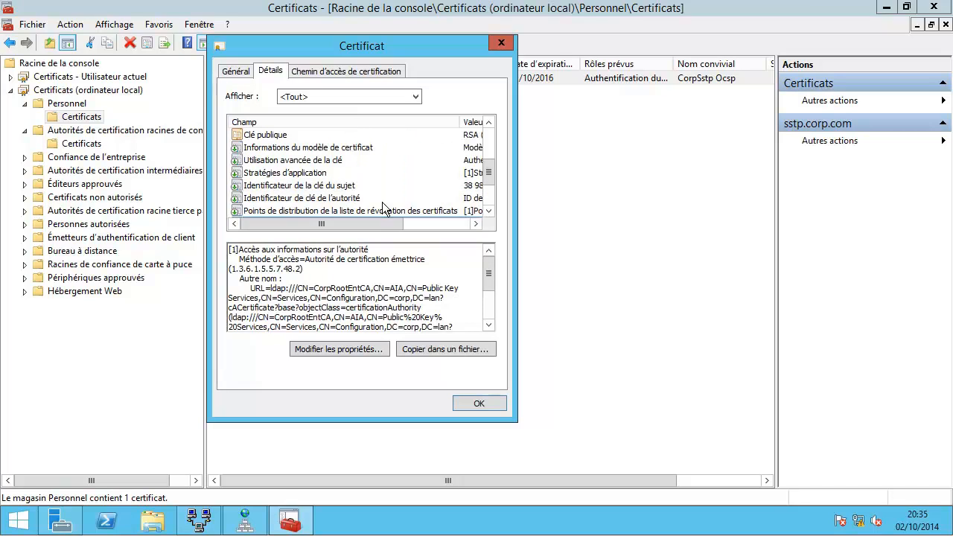
scroll(381, 198, down, 1)
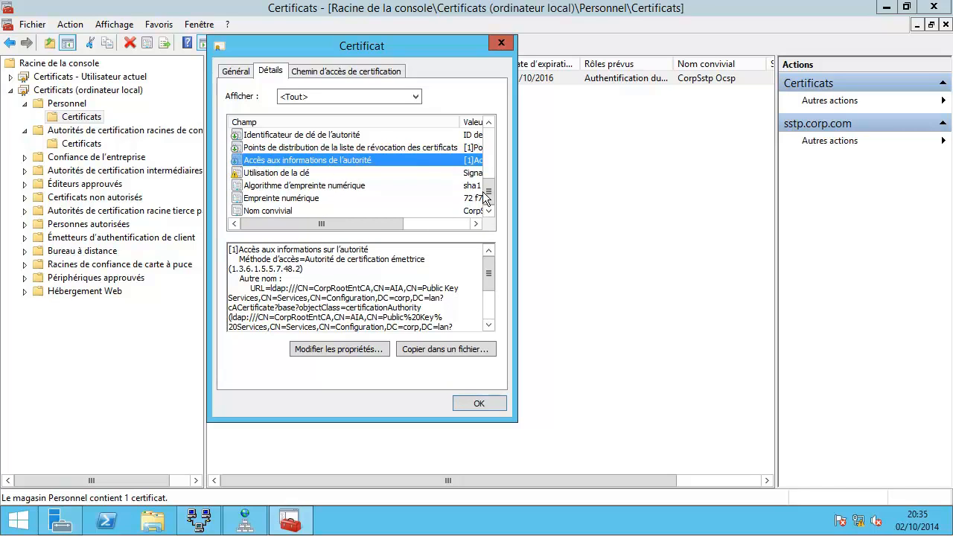
drag(251, 289, 299, 291)
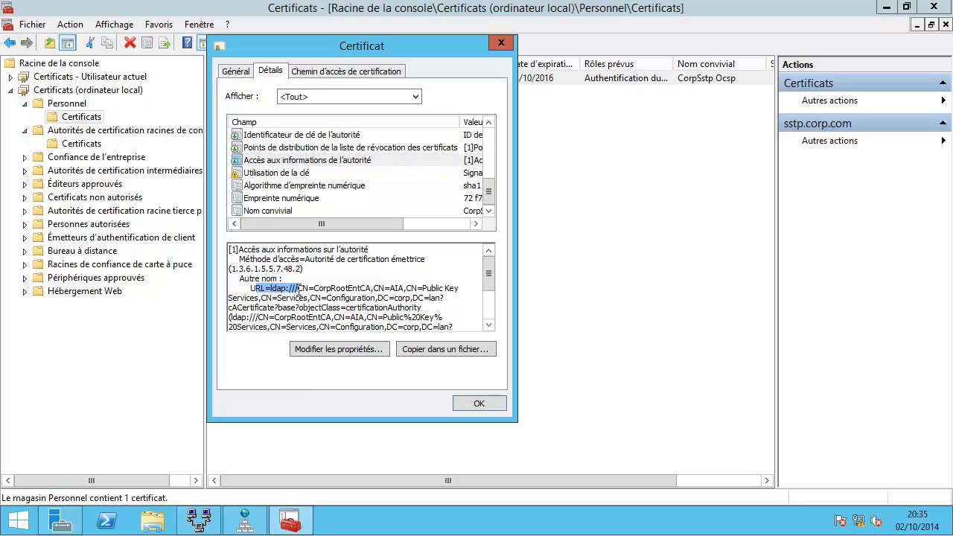
drag(491, 276, 487, 318)
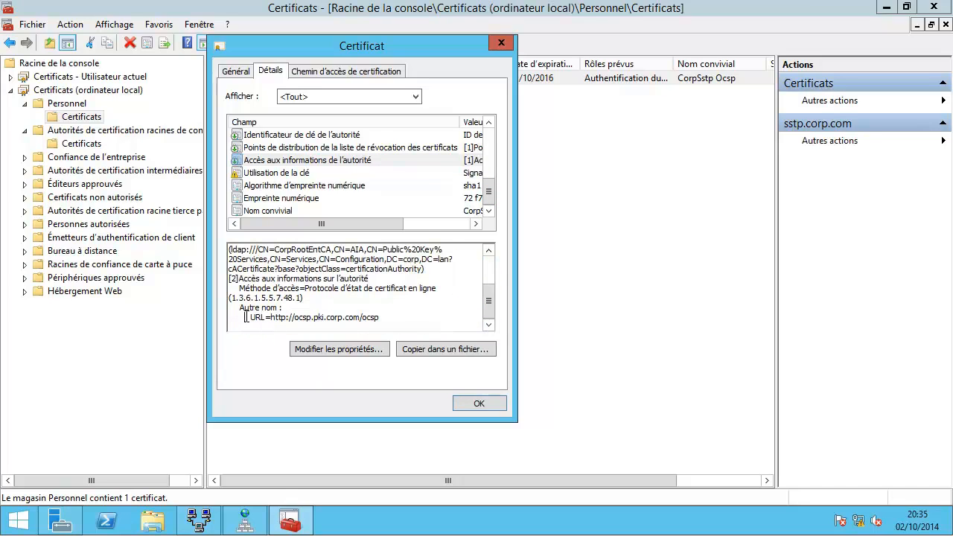
drag(245, 317, 390, 317)
click(390, 318)
click(475, 404)
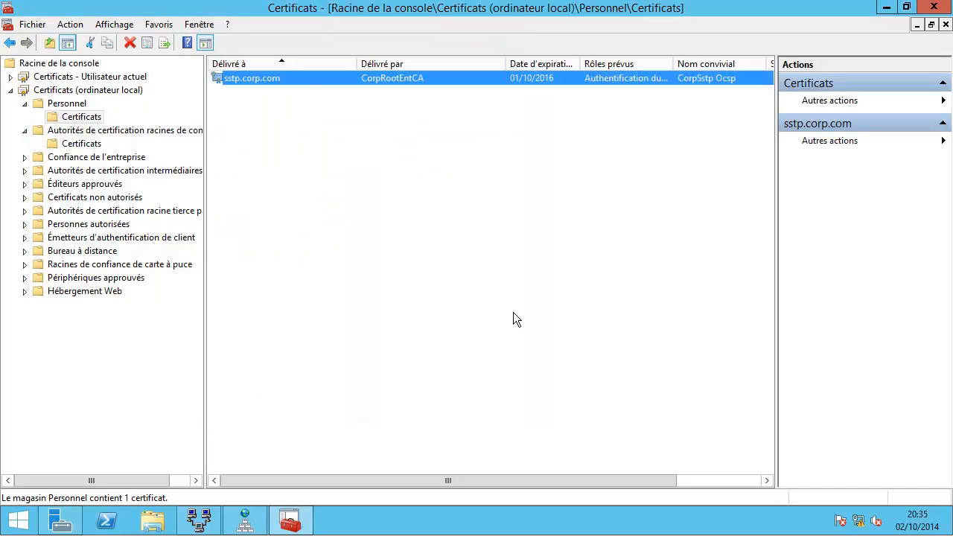
Step: Start exporting the sstp.corp.com certificate without its private key in the default DER format
right_click(296, 76)
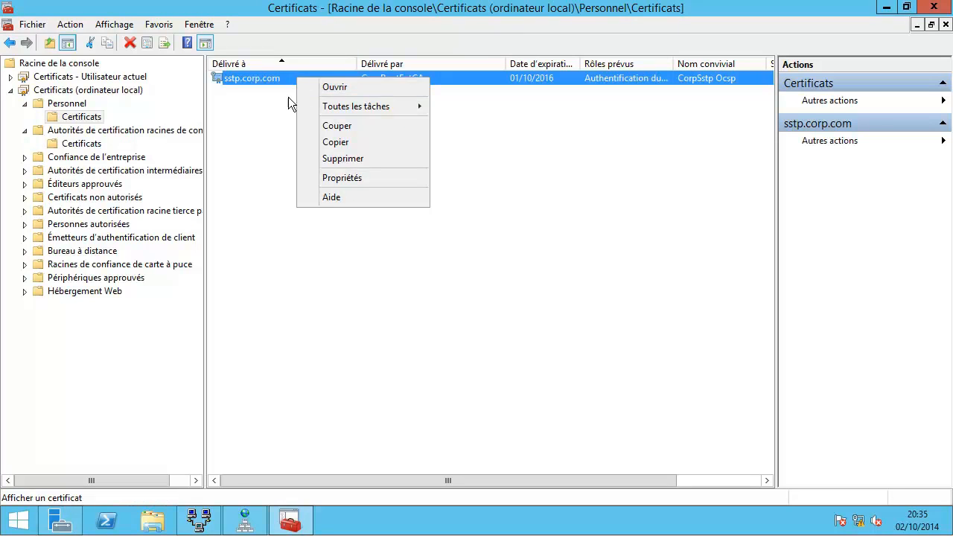
mouse_move(341, 107)
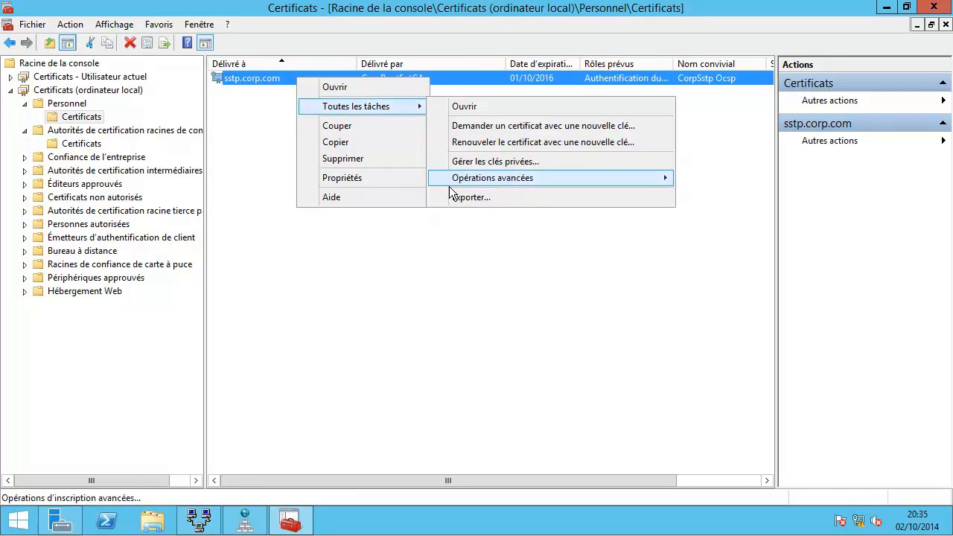
click(471, 197)
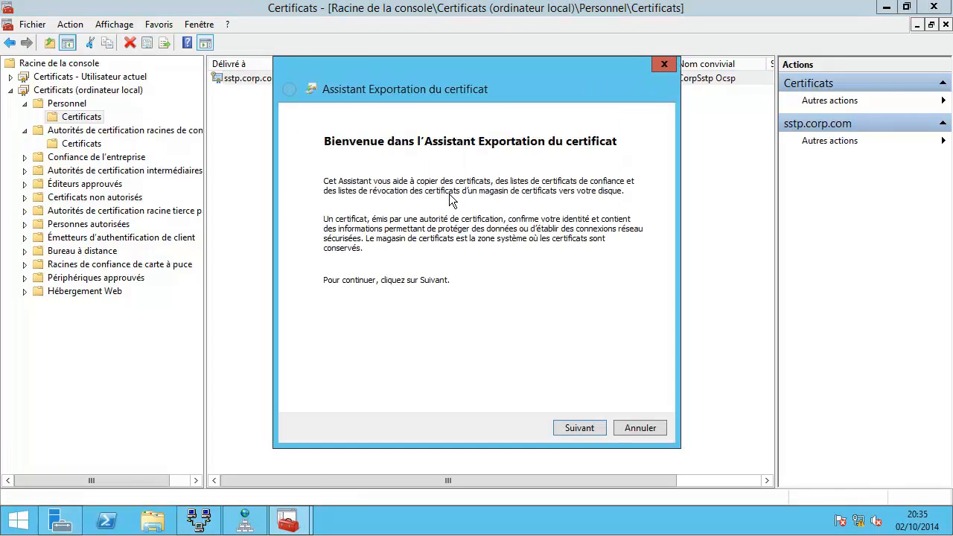
click(584, 428)
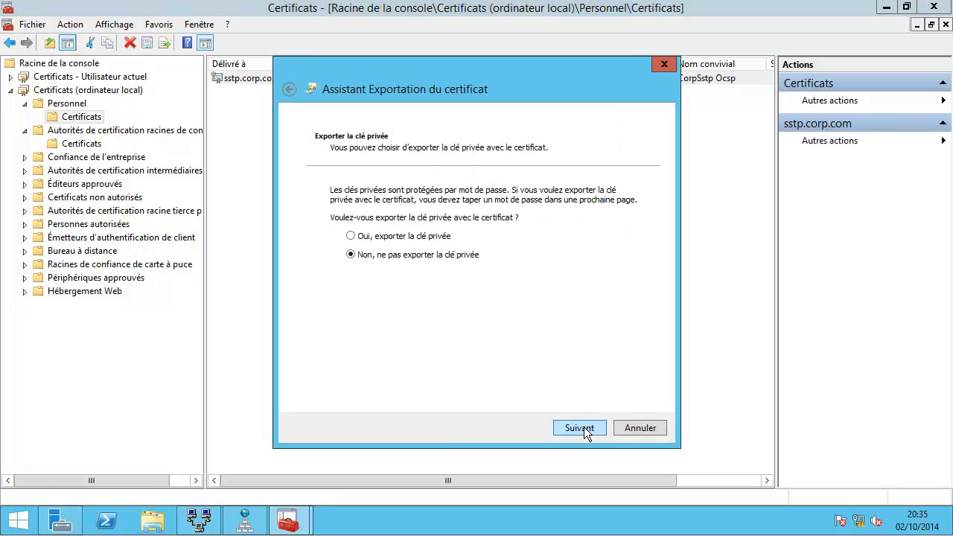
click(584, 427)
click(584, 427)
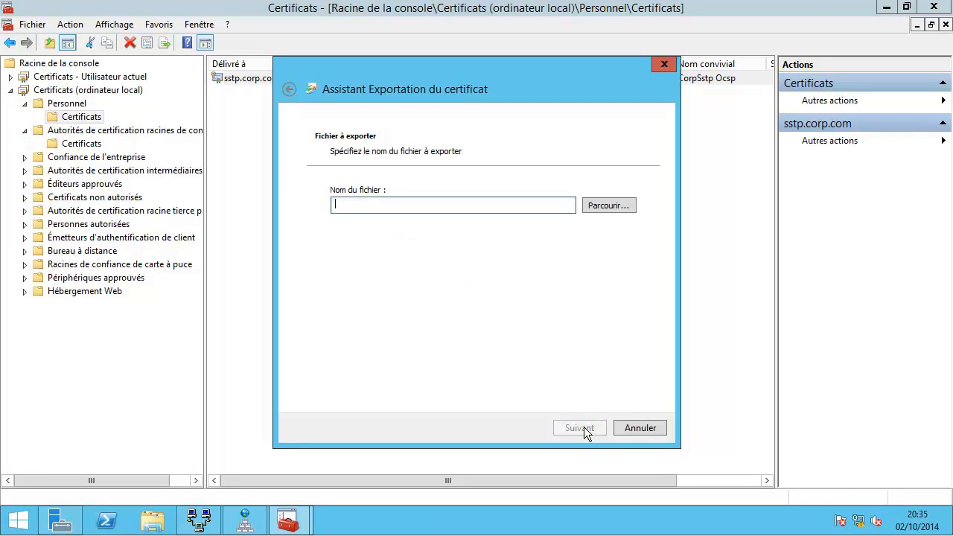
Step: Save the export as 'Certificat SSTP' on \\80.0.0.11\c$ and finish the wizard
click(607, 206)
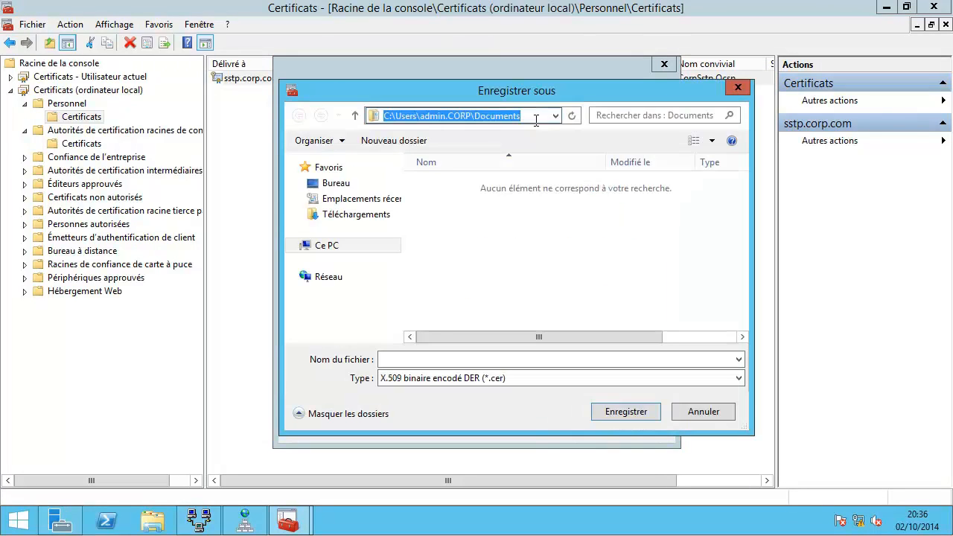
text(\)
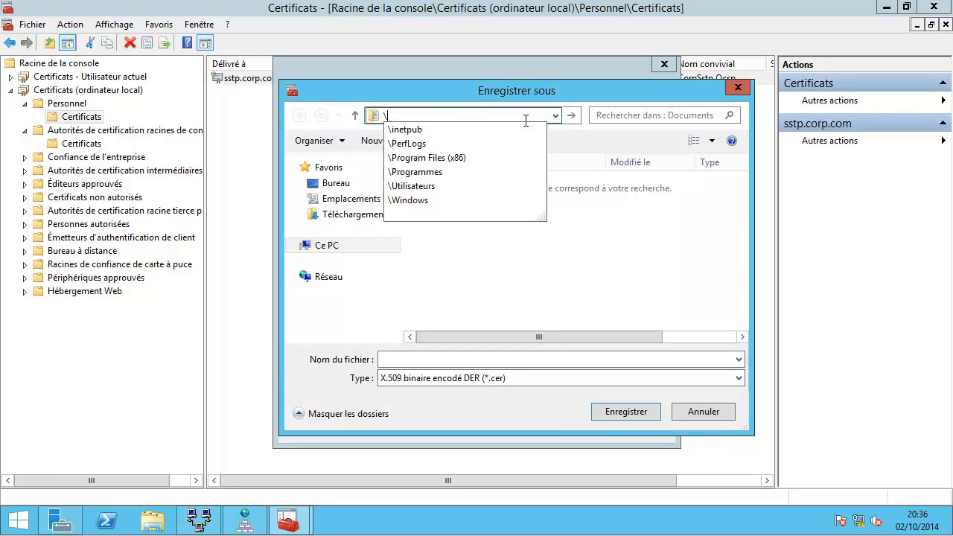
text(\8)
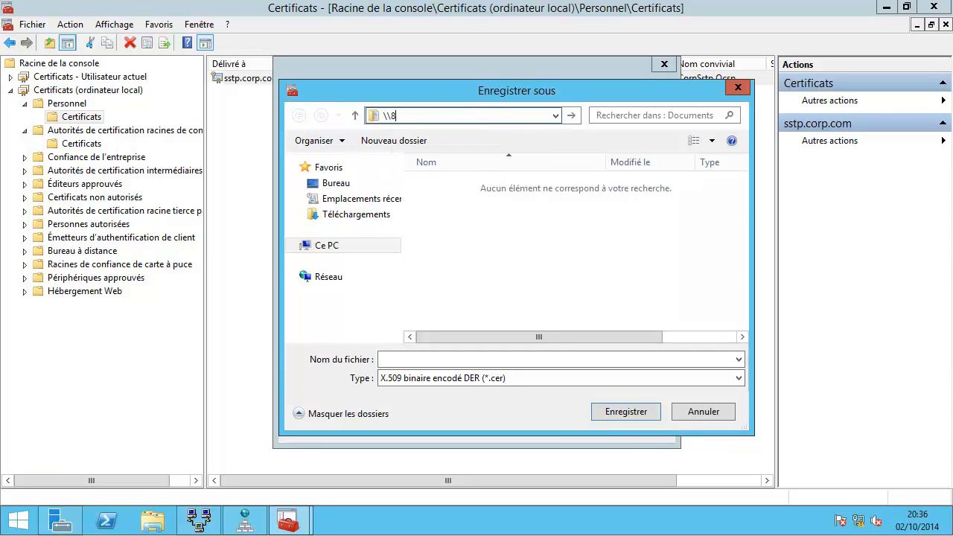
text(0.0.0.11\c$)
key(Return)
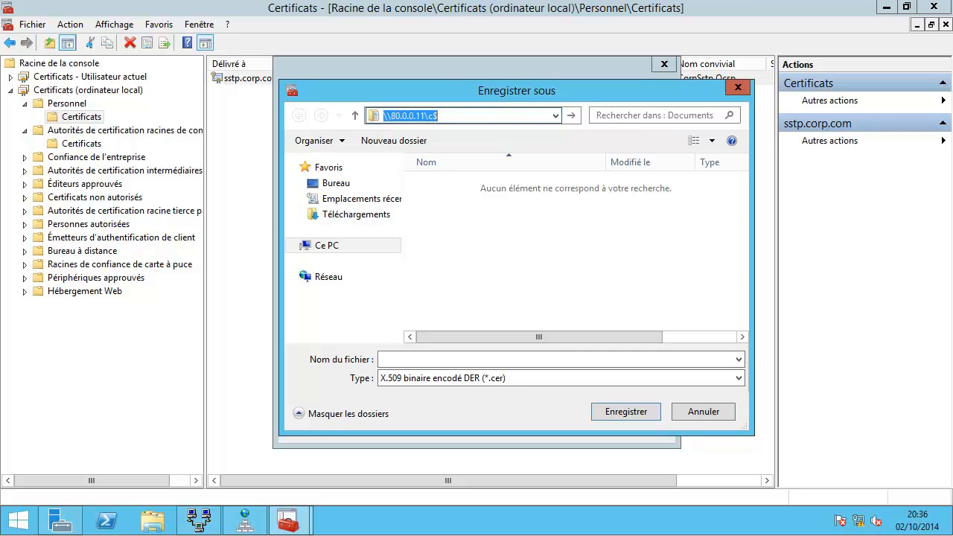
click(401, 359)
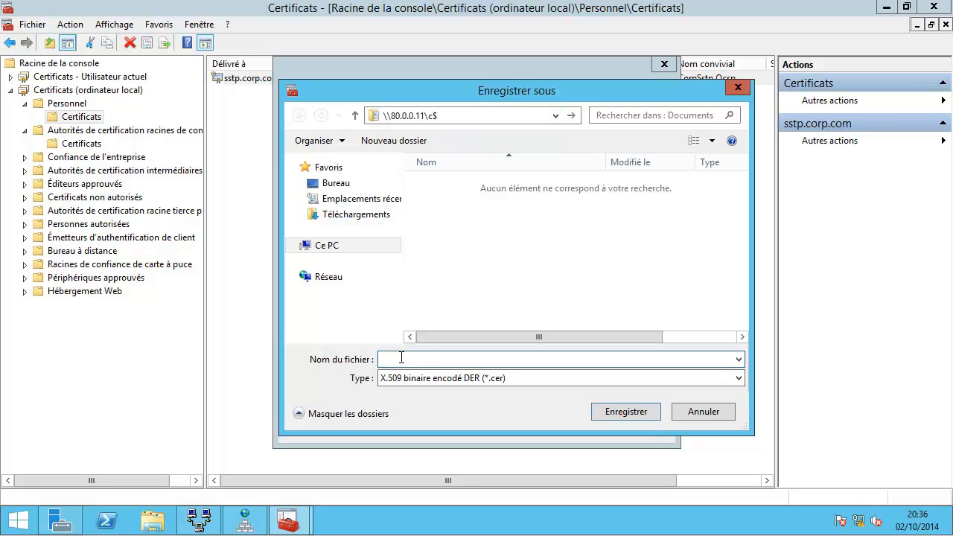
text(Certificat SSTP)
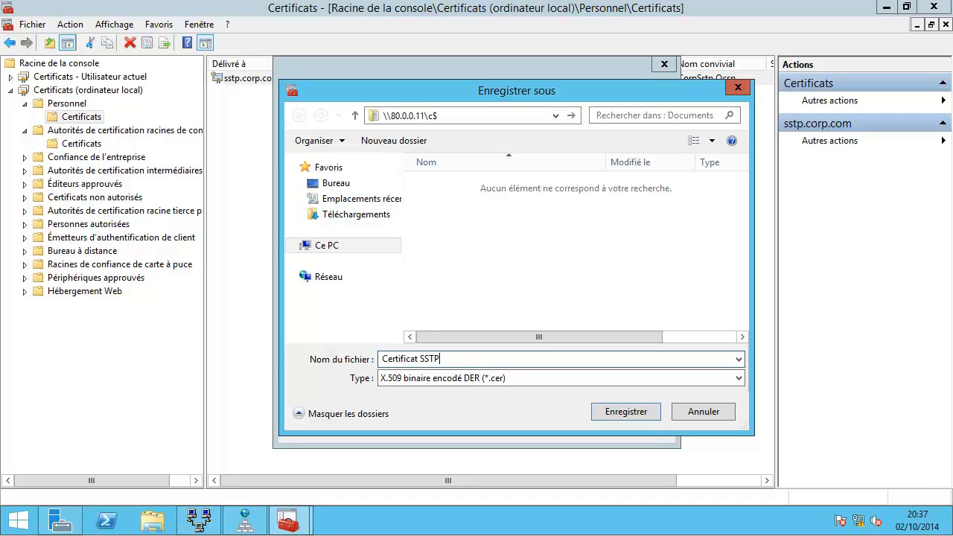
key(Return)
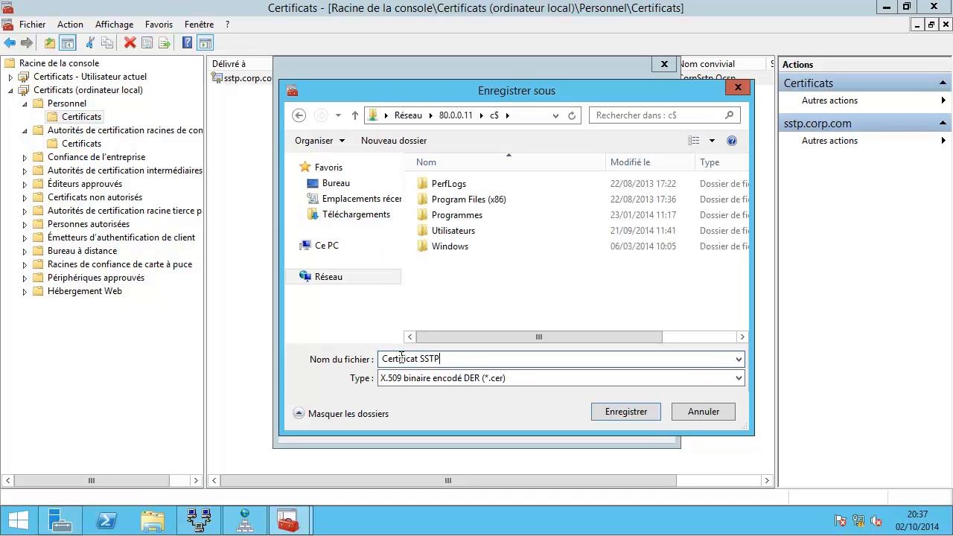
click(623, 410)
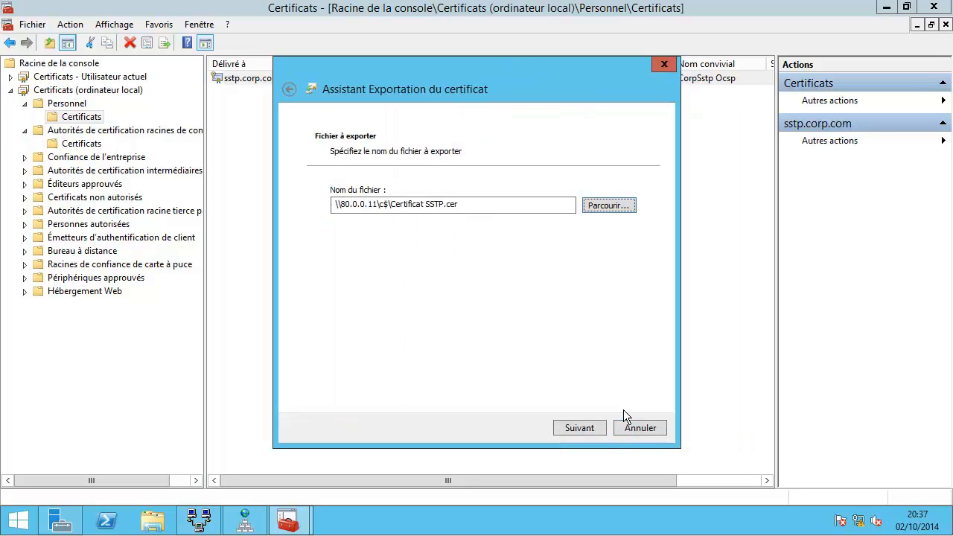
click(577, 427)
click(578, 428)
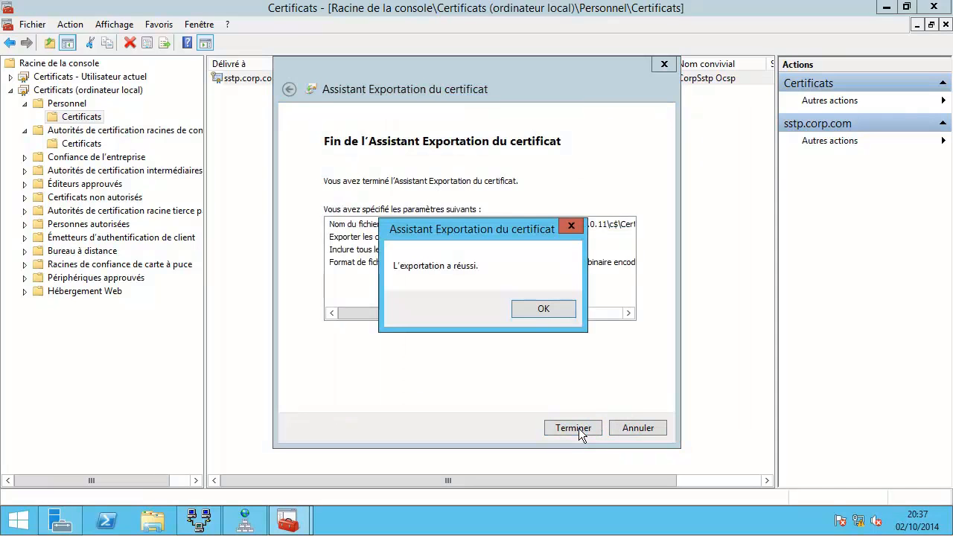
click(539, 308)
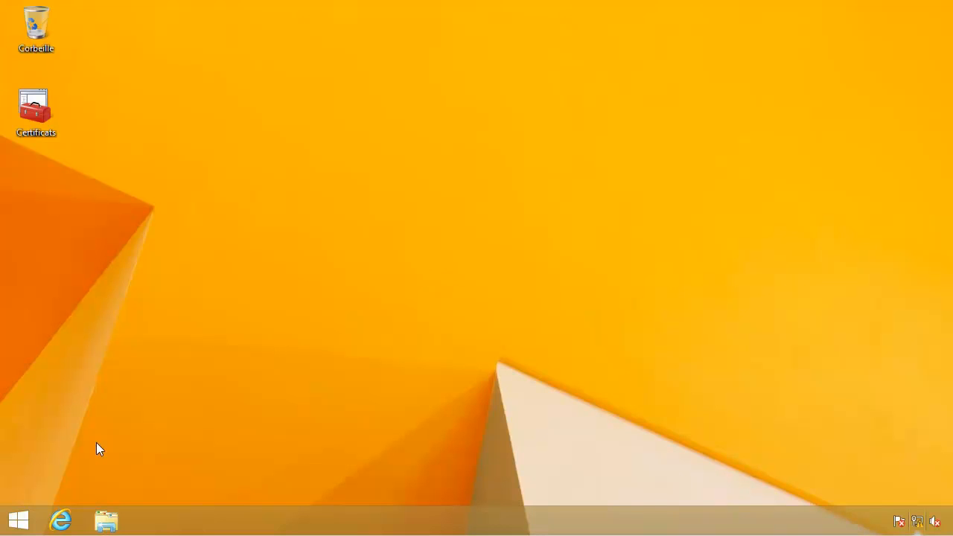
Step: Copy Certificat SSTP from Disque local (C:) and paste it onto the desktop
click(106, 520)
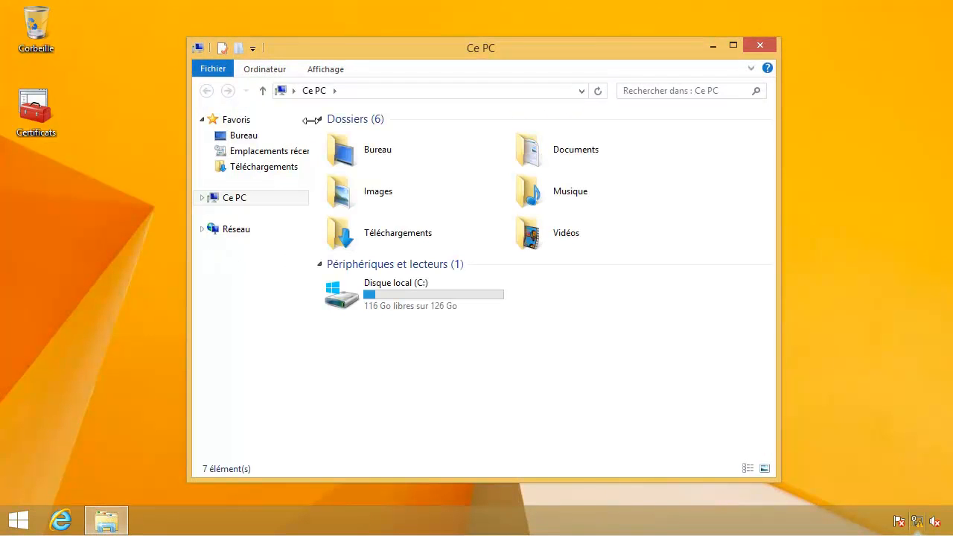
double_click(297, 52)
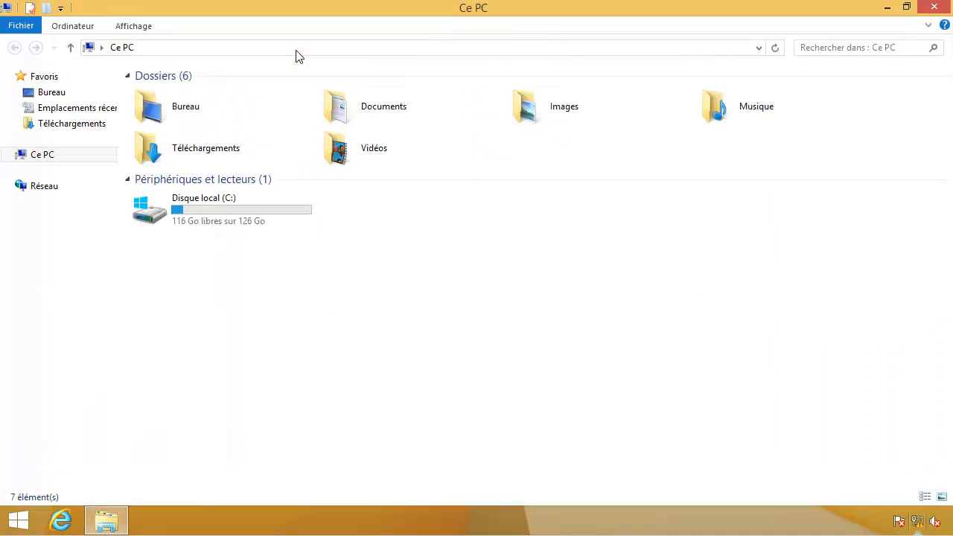
double_click(227, 234)
right_click(184, 172)
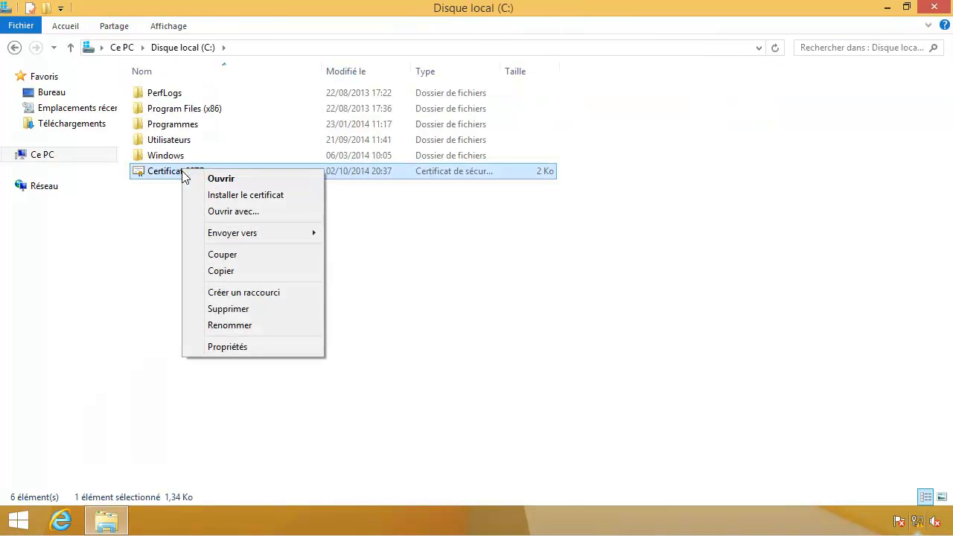
click(216, 272)
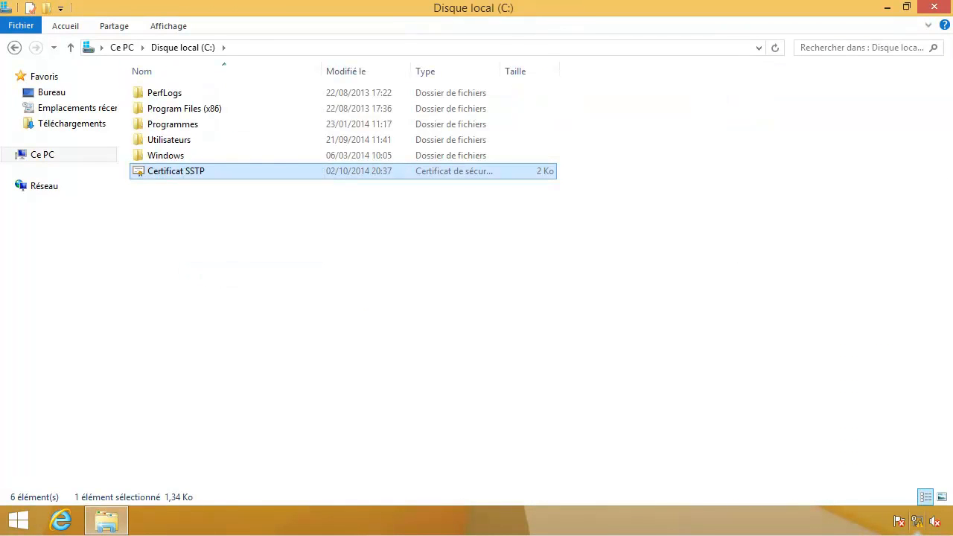
click(939, 11)
right_click(22, 192)
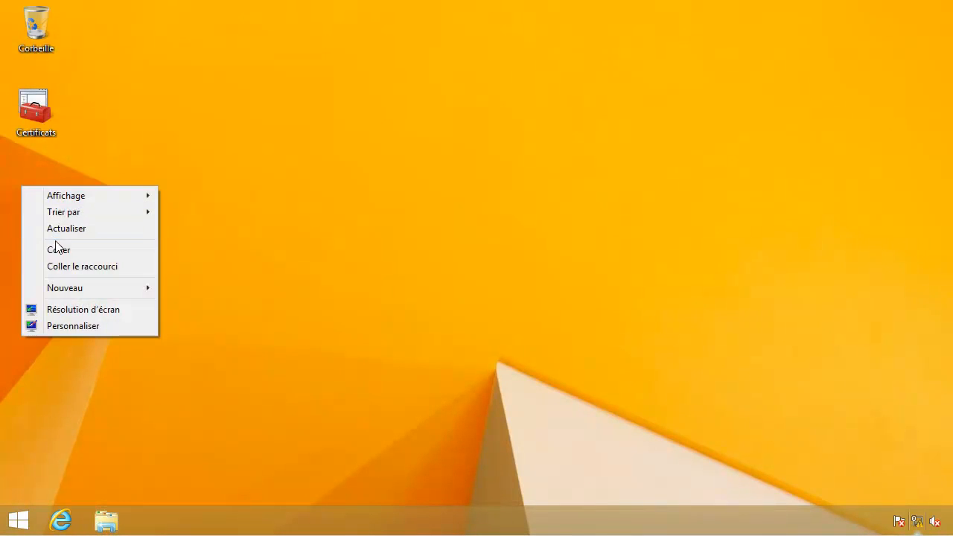
click(57, 249)
Step: Run certutil -url on the Certificat SSTP file from an administrator command prompt
right_click(16, 523)
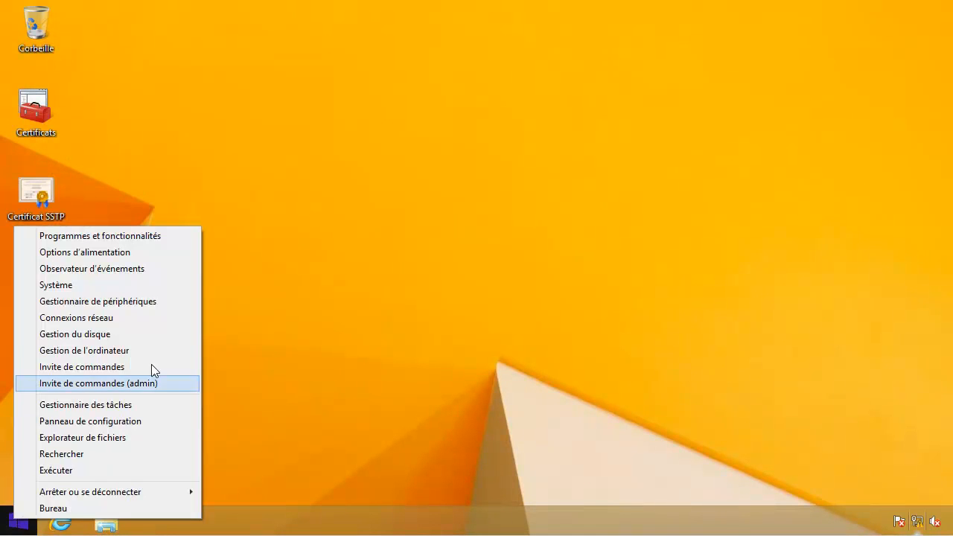
click(149, 383)
drag(324, 113, 397, 43)
text(certutil -)
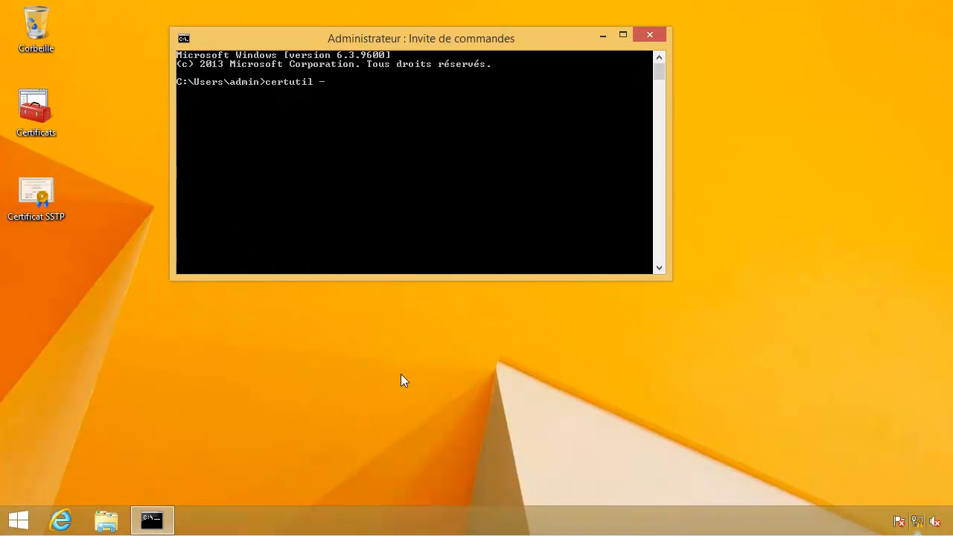
text(url)
drag(50, 196, 432, 147)
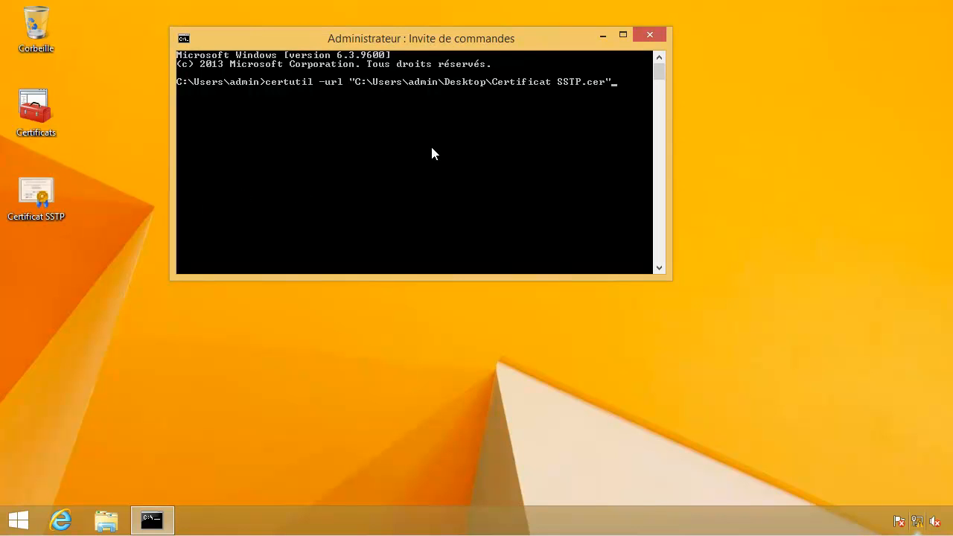
key(Return)
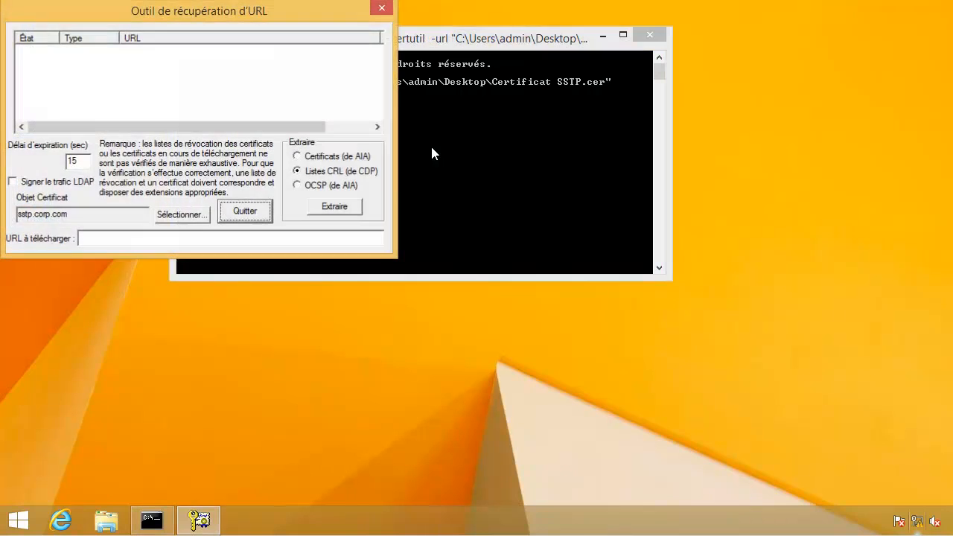
drag(318, 29, 539, 90)
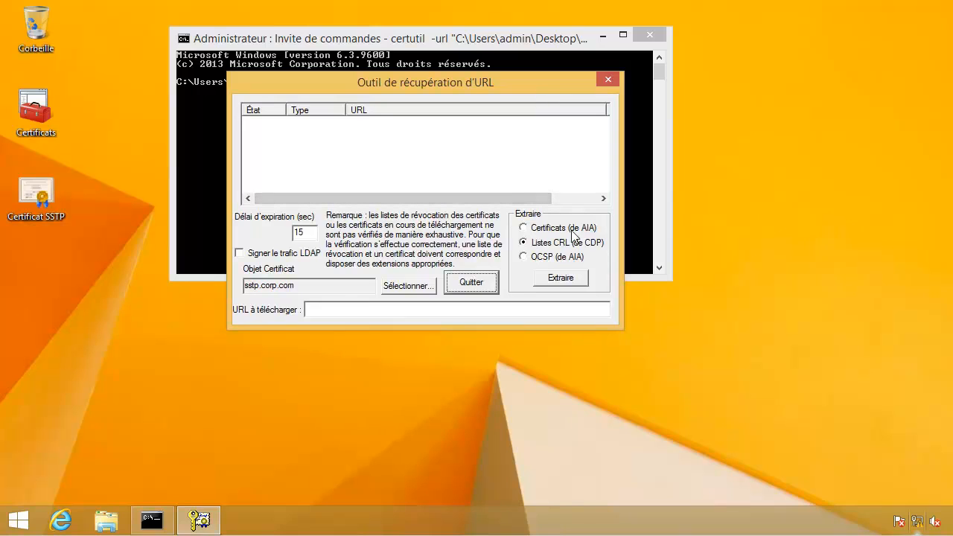
click(527, 261)
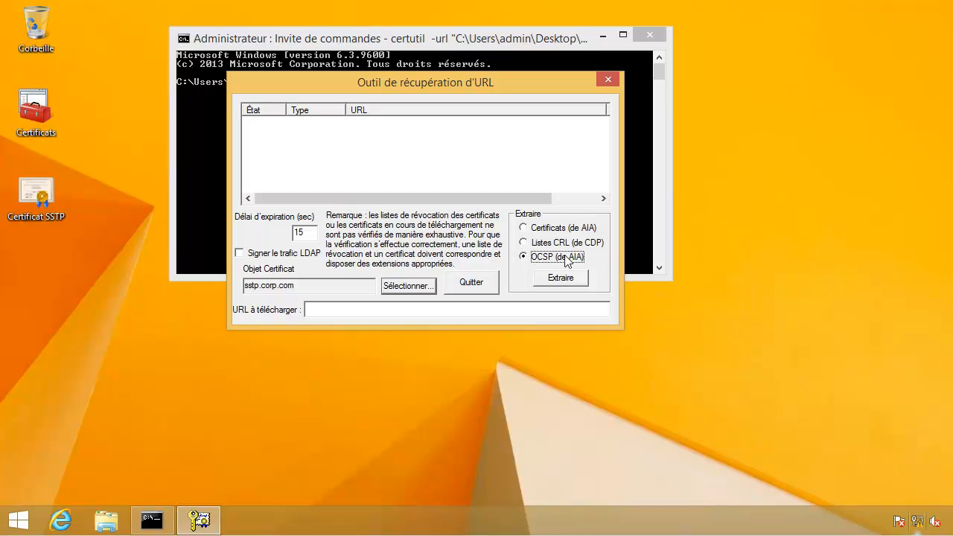
click(562, 280)
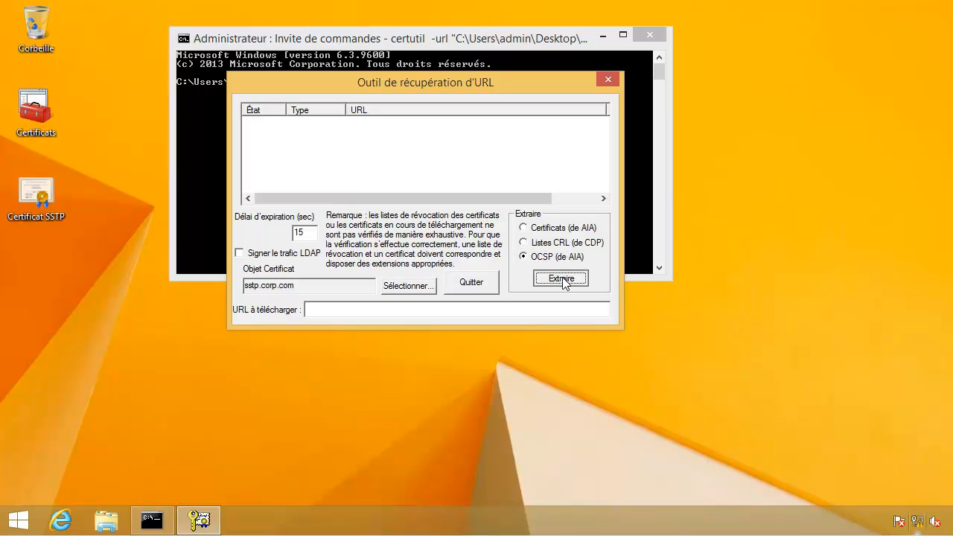
double_click(313, 232)
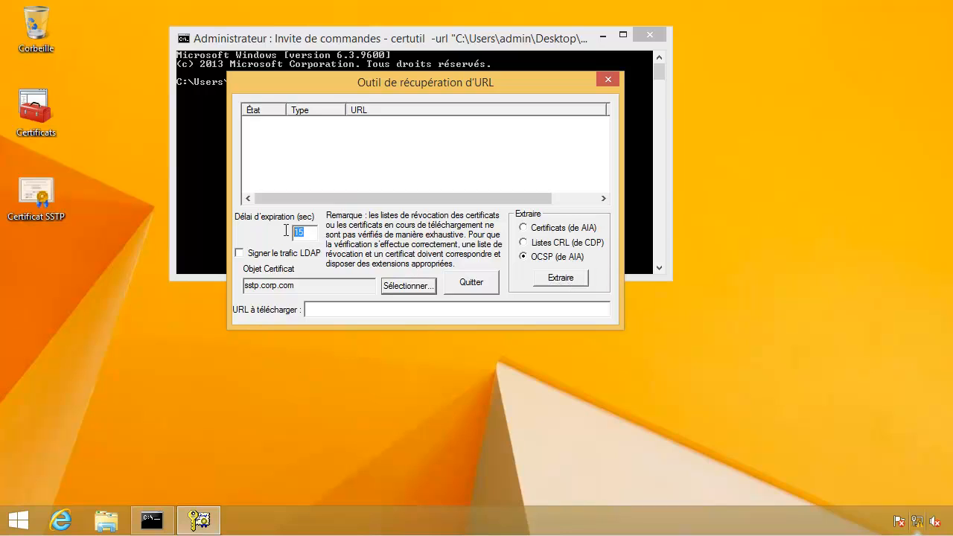
text(2)
click(563, 281)
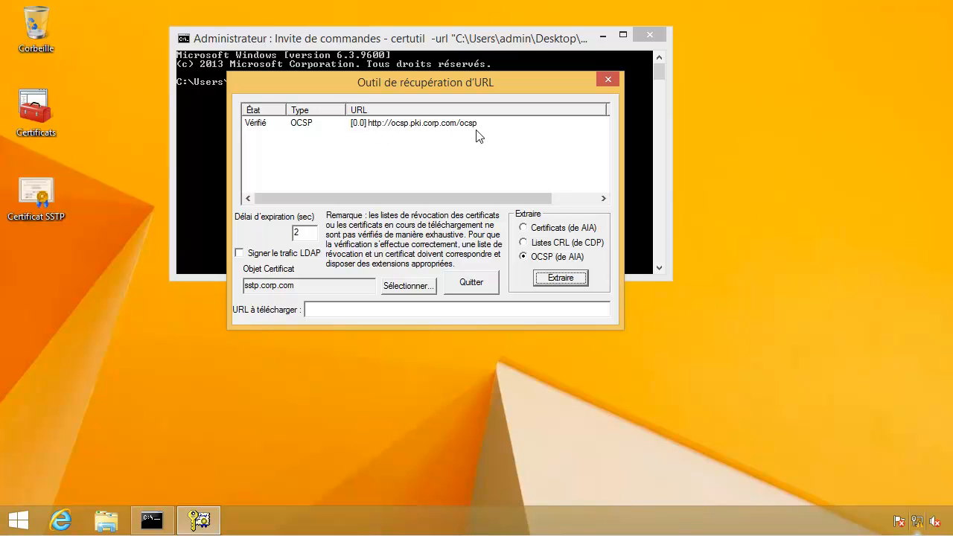
drag(496, 79, 494, 142)
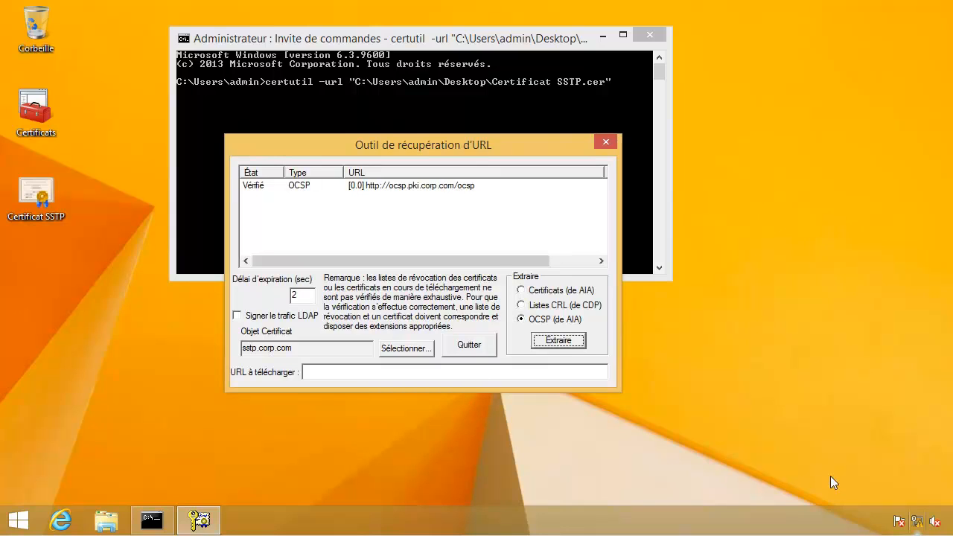
mouse_move(921, 524)
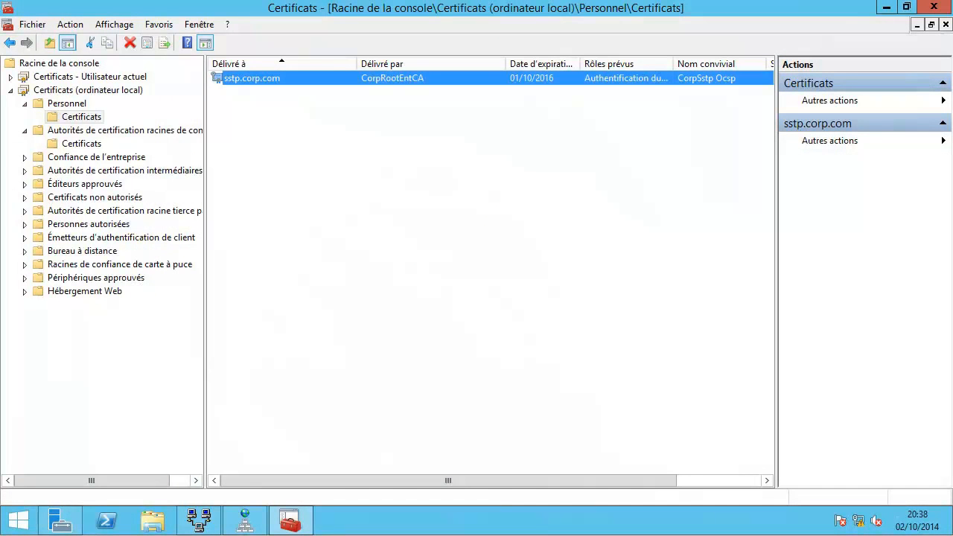
Step: Choose sstp.corp.com as the SSL certificate binding in S5 (local)'s Sécurité properties
click(199, 520)
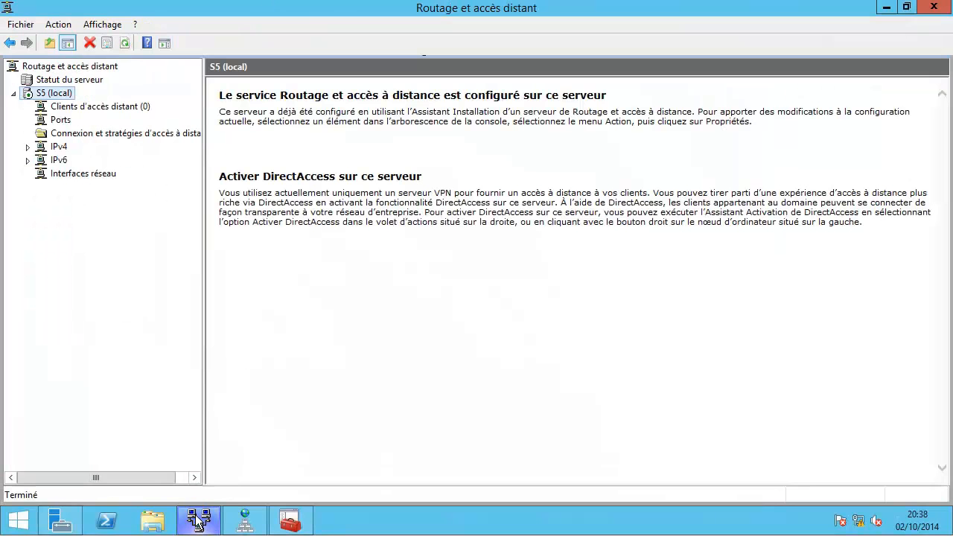
right_click(52, 92)
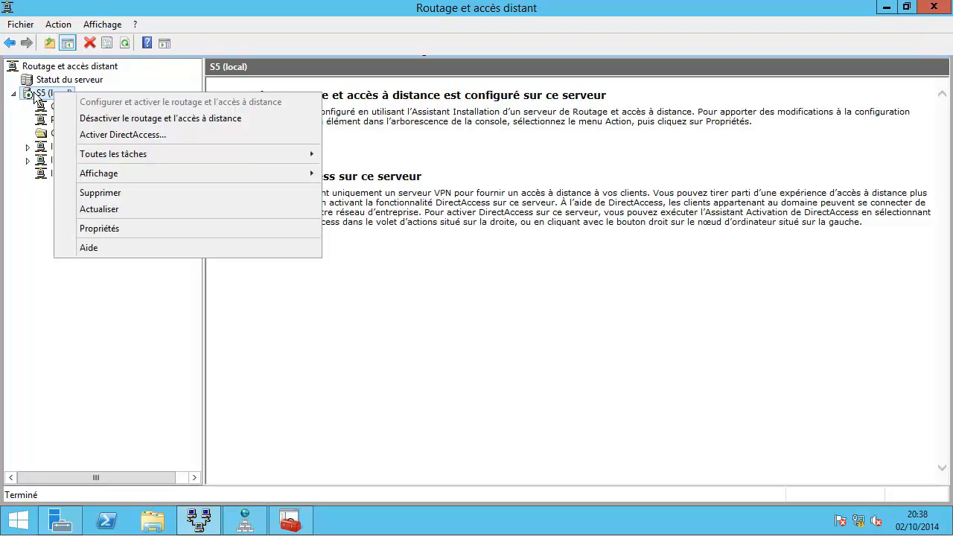
right_click(36, 91)
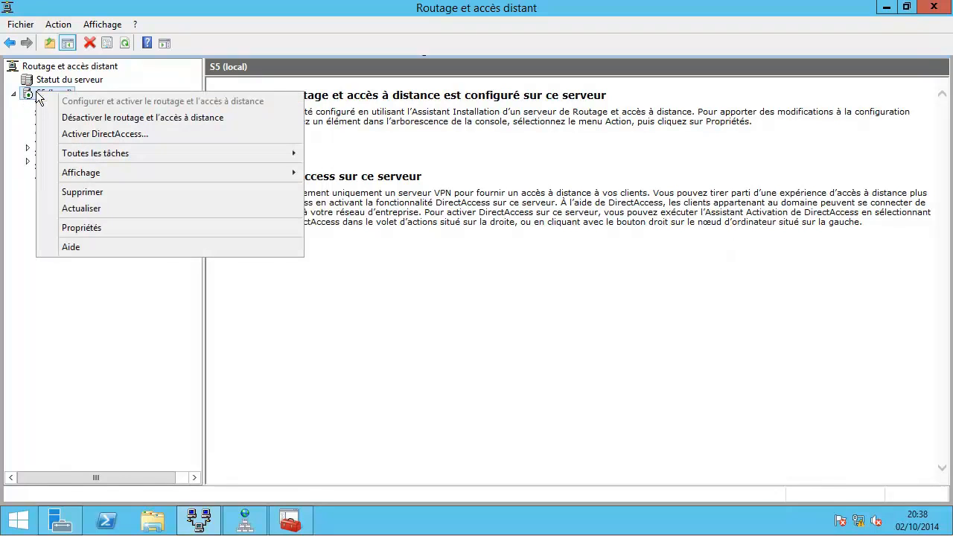
click(47, 226)
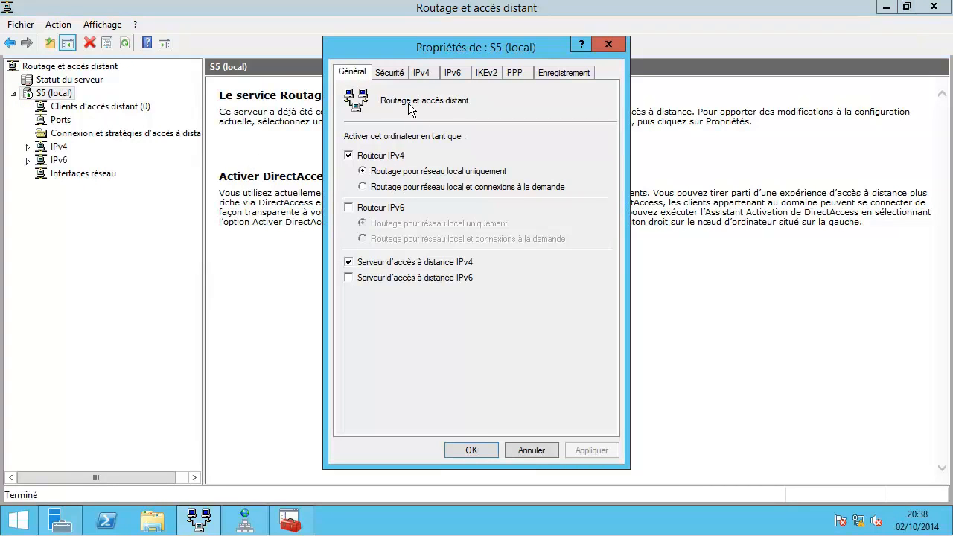
click(391, 73)
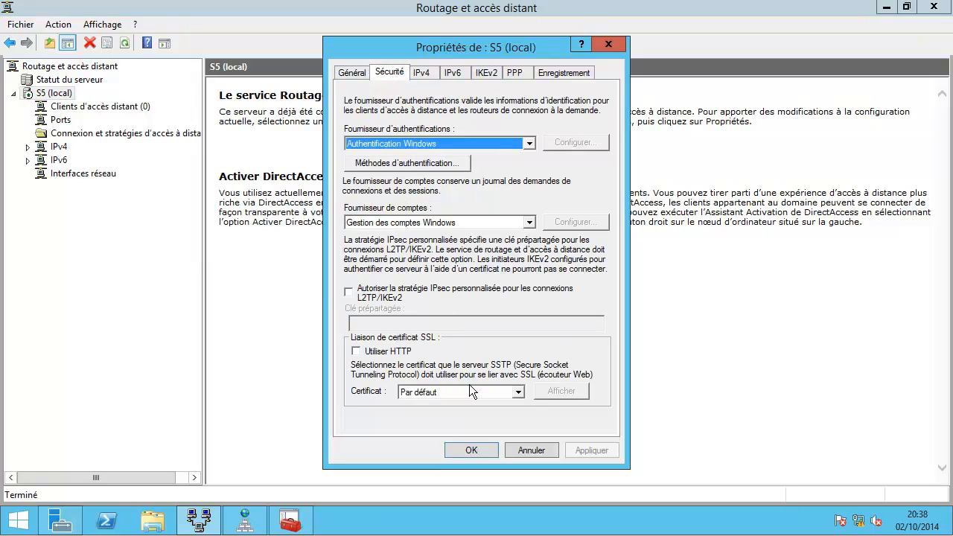
click(465, 393)
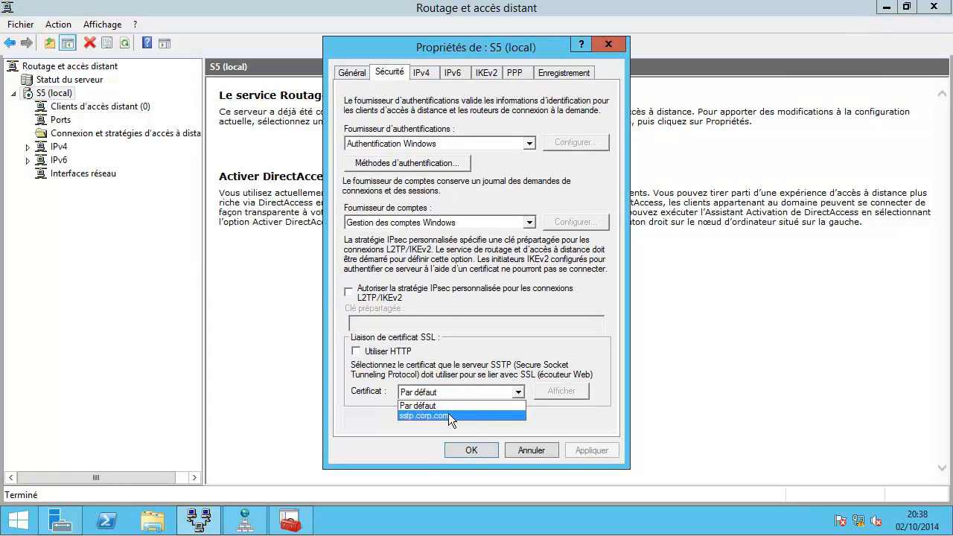
click(463, 415)
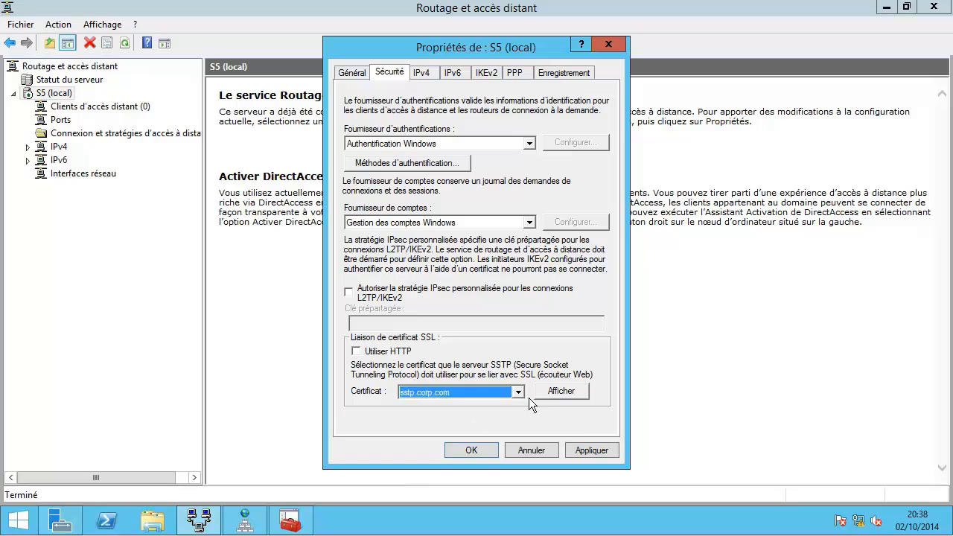
Step: Inspect the certificate details, checking friendly name CorpSstp Ocsp and the OCSP URL in authority access
click(558, 392)
click(82, 47)
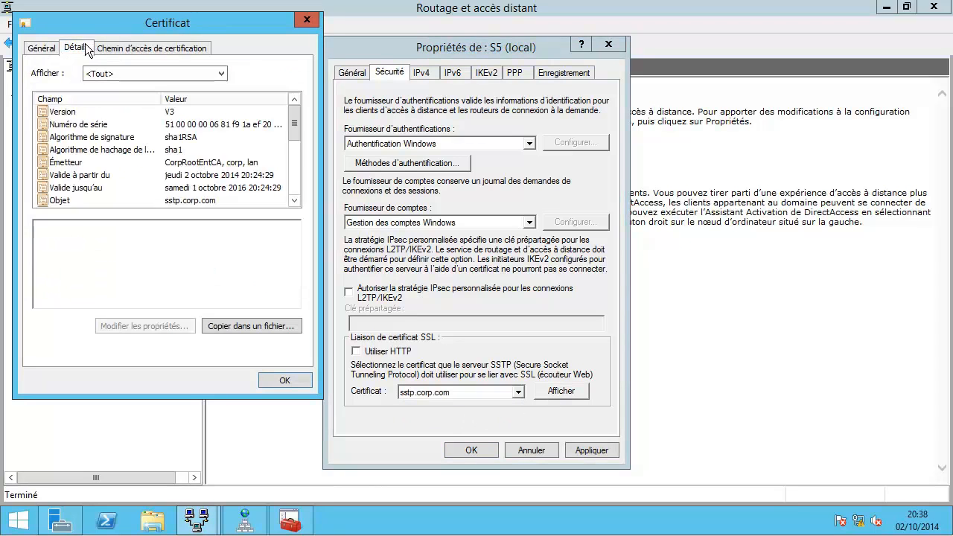
drag(300, 121, 296, 194)
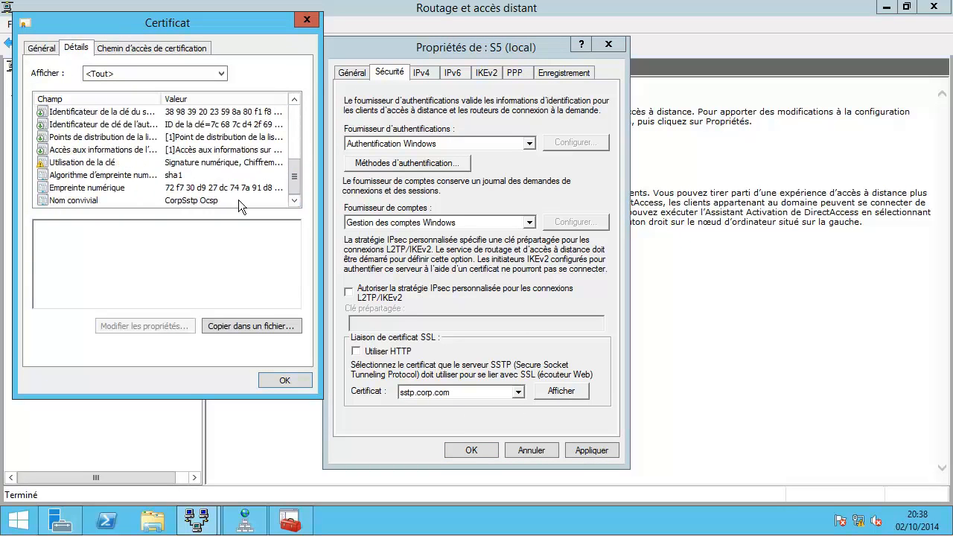
click(175, 201)
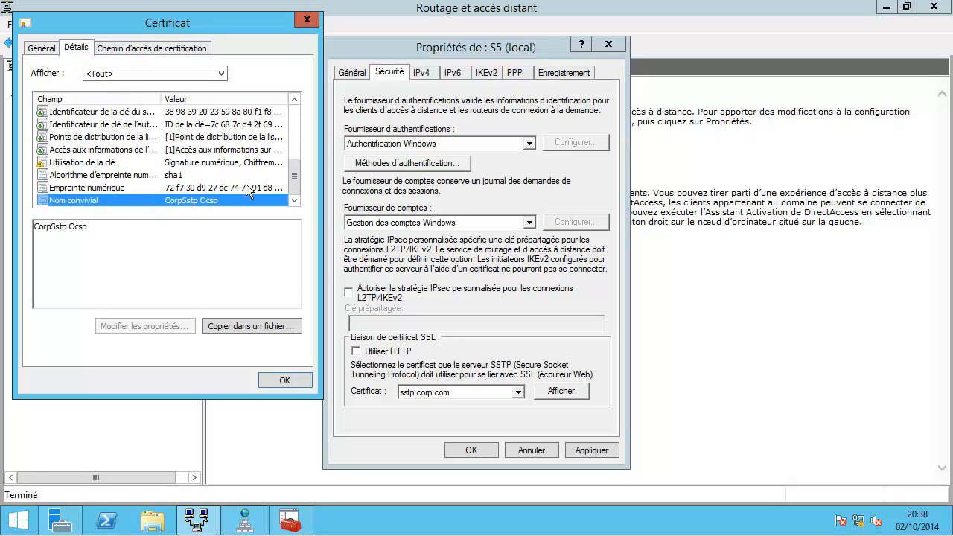
click(118, 151)
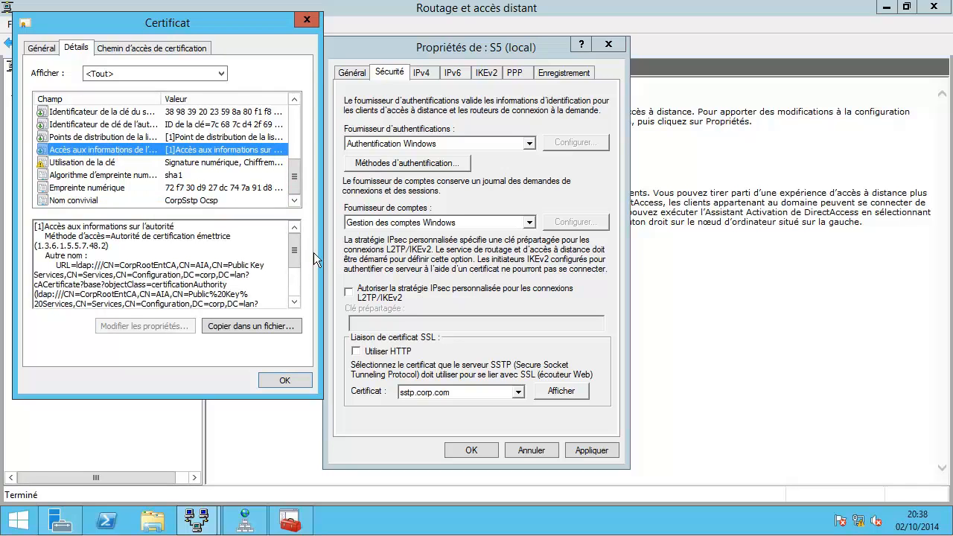
drag(295, 247, 295, 289)
click(106, 299)
drag(106, 301, 47, 296)
click(211, 292)
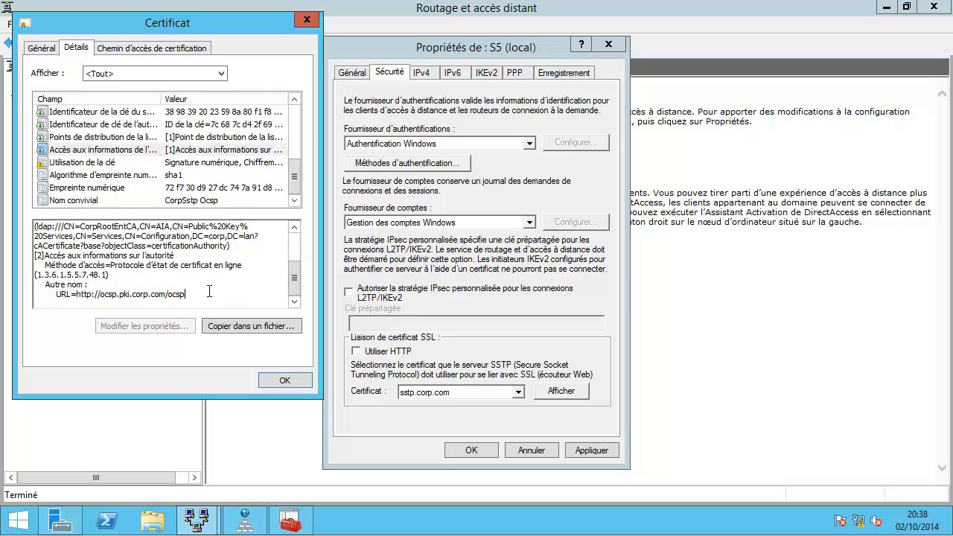
Step: Apply the sstp.corp.com SSL binding to S5 and confirm restarting the service
click(266, 381)
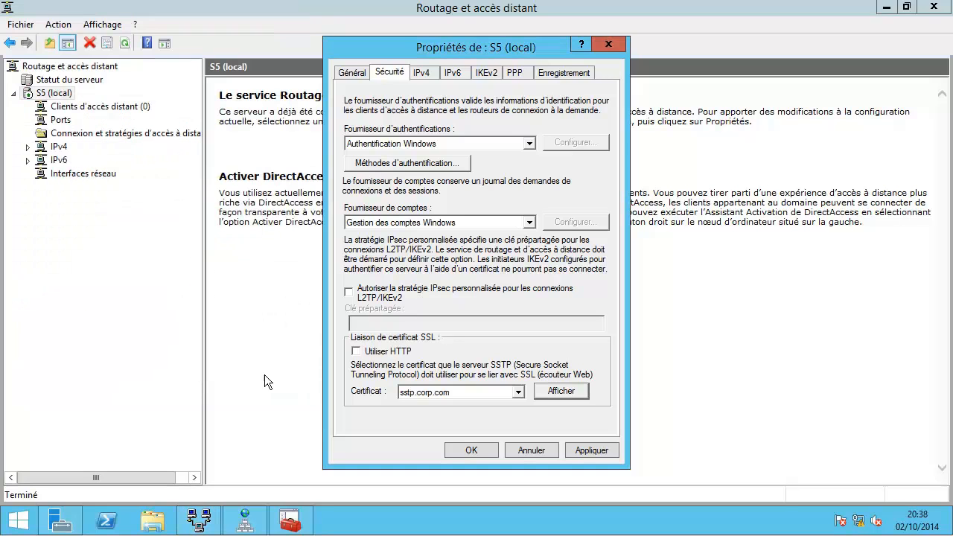
click(463, 448)
click(523, 318)
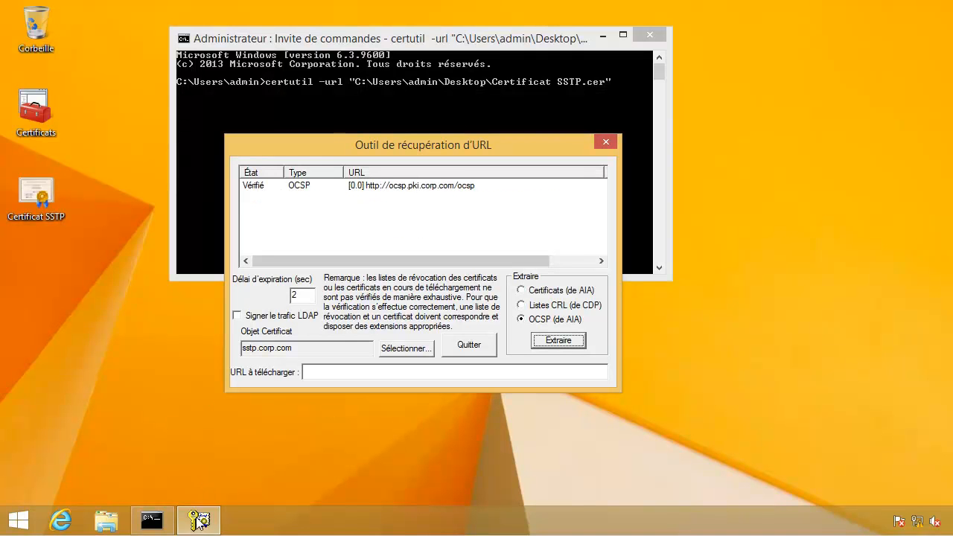
Step: In Connexion VPN CORP's properties (SSTP to sstp.corp.com), uncheck Mémoriser mes informations d'identification and save
right_click(919, 524)
click(856, 511)
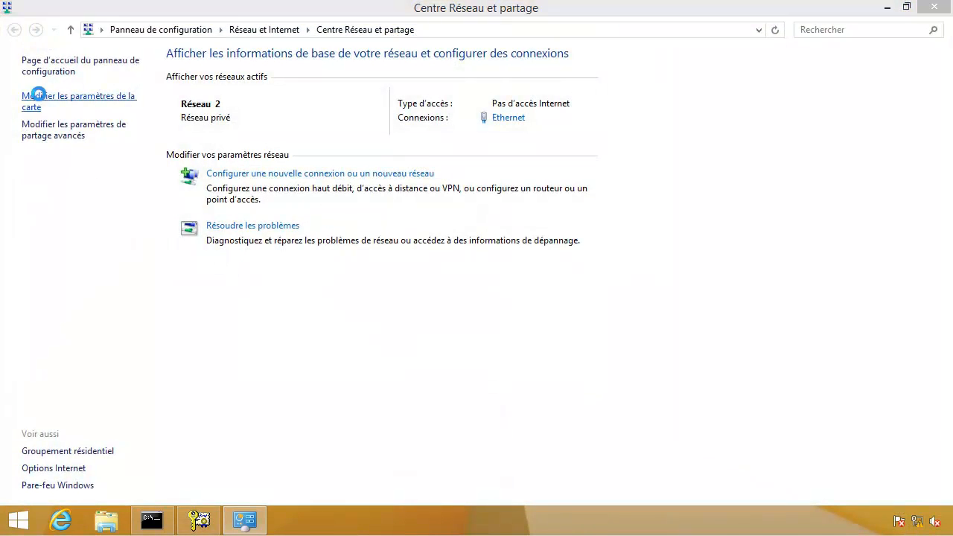
click(41, 101)
click(74, 93)
right_click(73, 94)
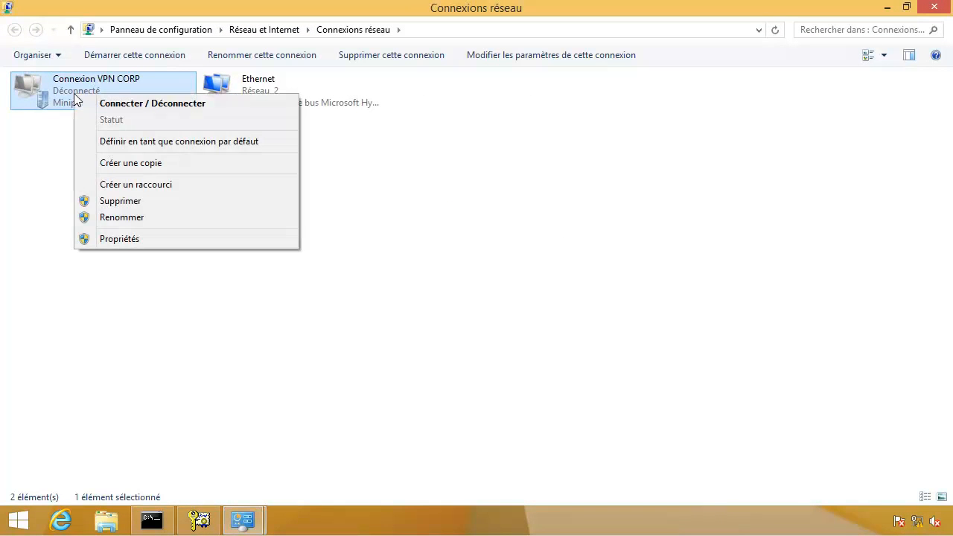
click(131, 239)
click(429, 161)
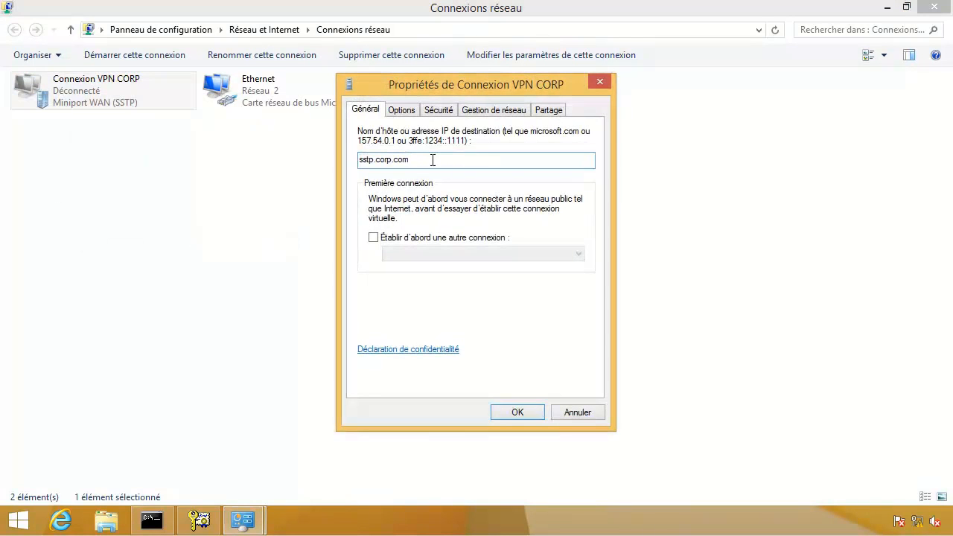
click(402, 110)
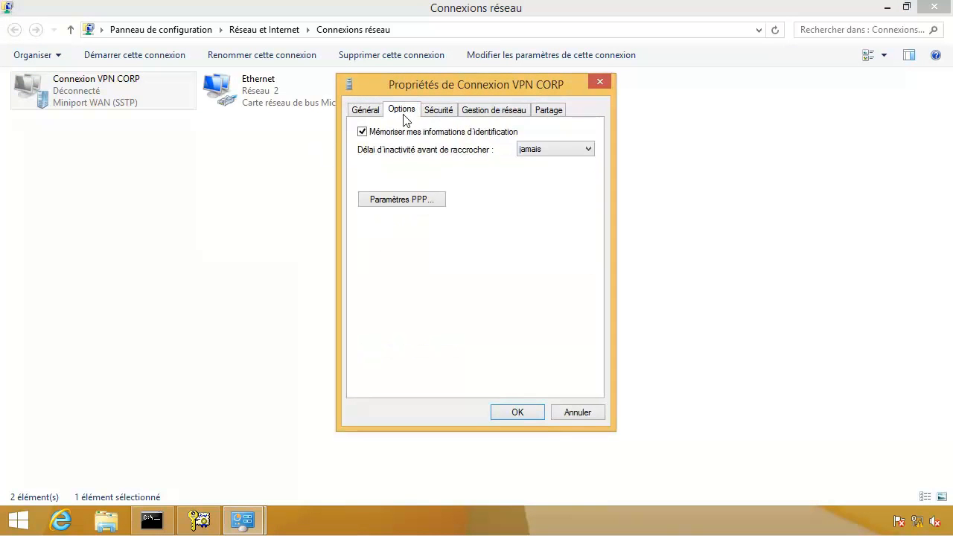
click(388, 134)
click(446, 112)
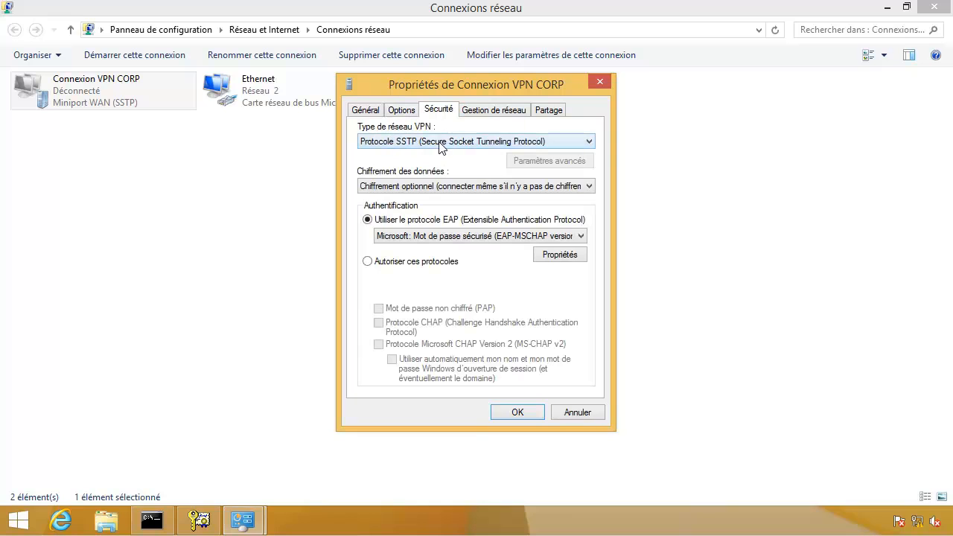
click(516, 414)
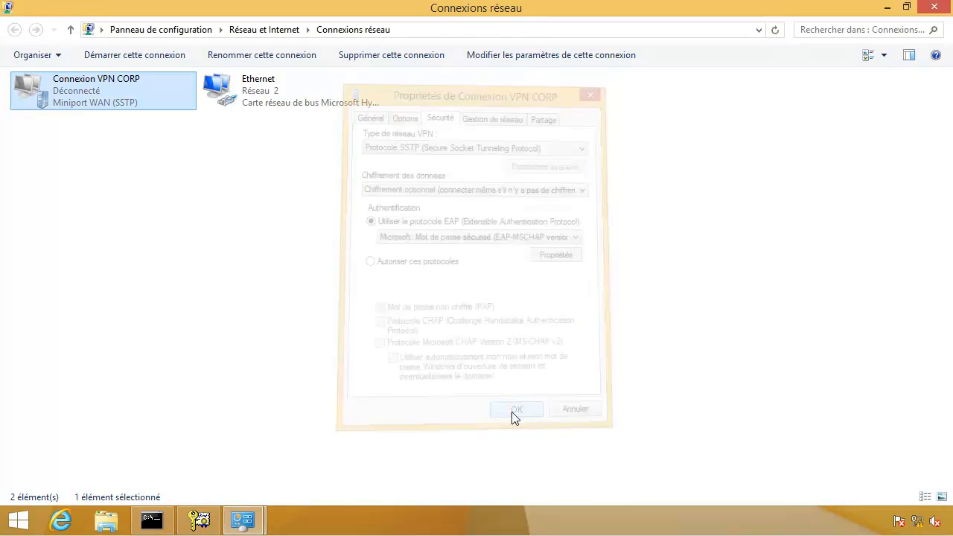
Step: After the revocation-check error, reconnect Connexion VPN CORP from the Réseaux panel with the domain username and password
double_click(79, 96)
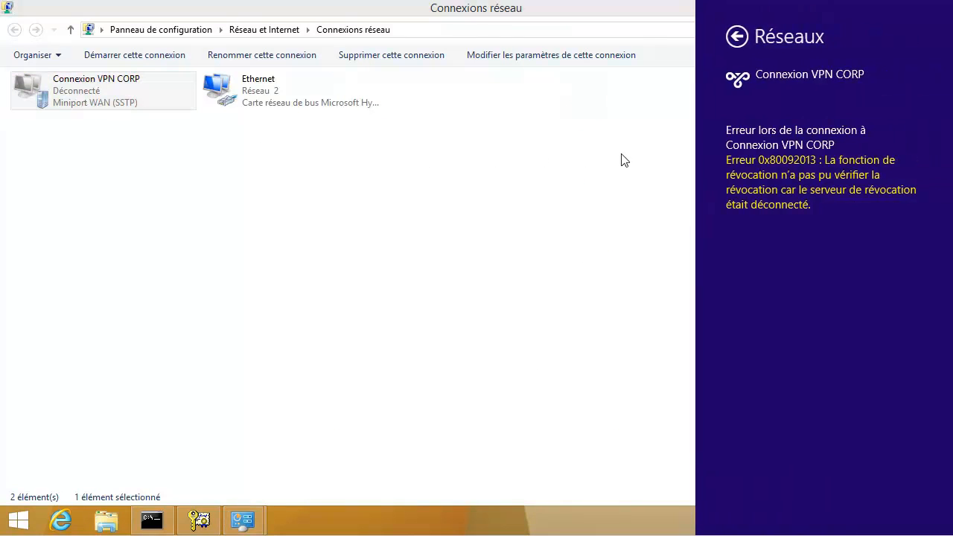
click(737, 41)
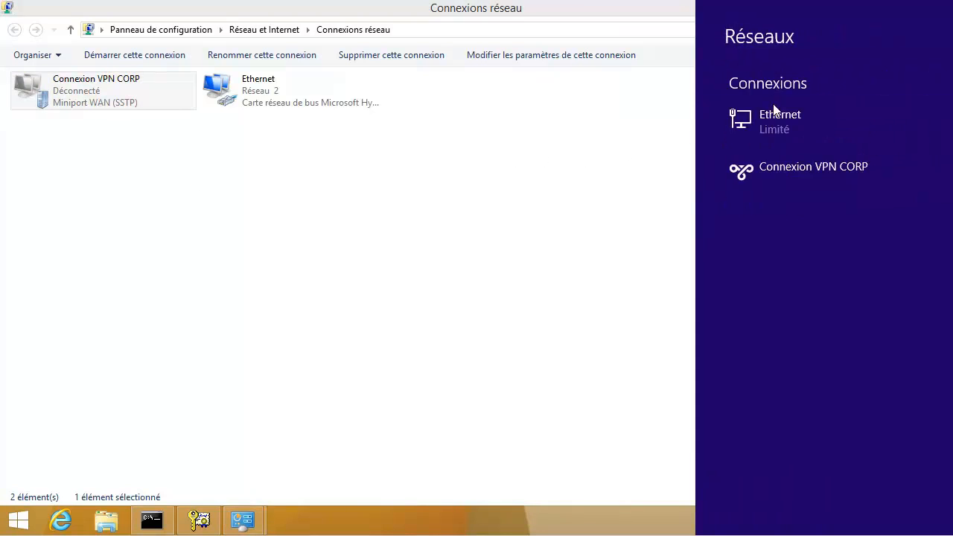
click(800, 168)
click(854, 207)
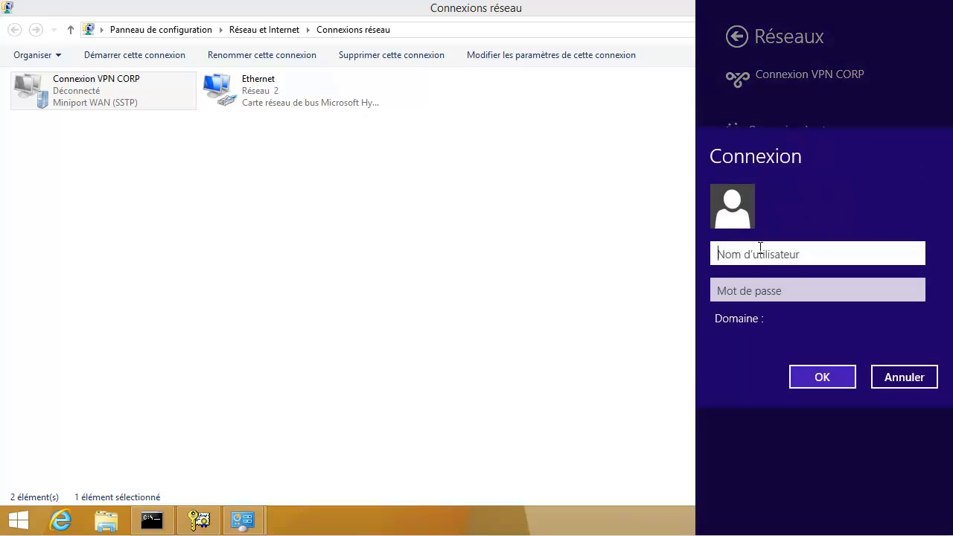
text(corp\u1)
key(Tab)
text(P@)
click(827, 379)
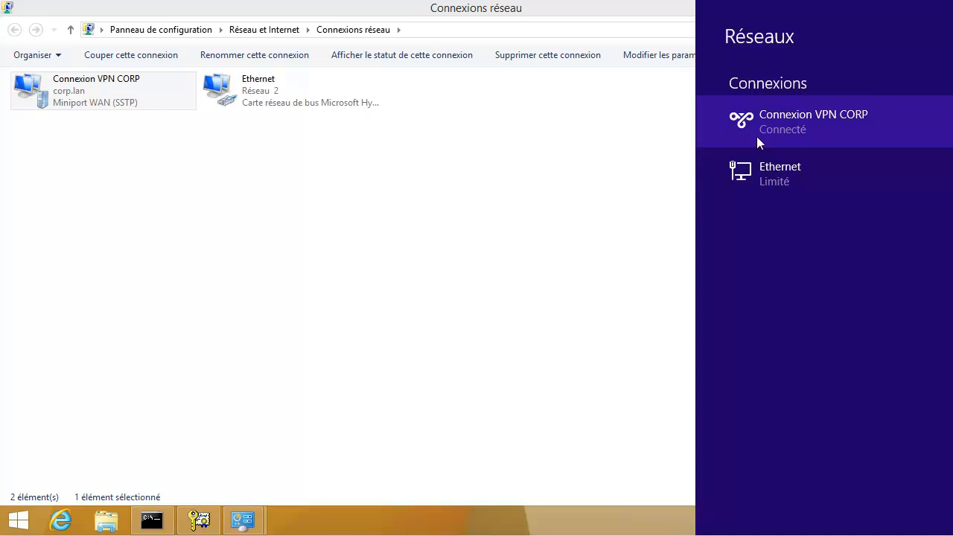
click(237, 227)
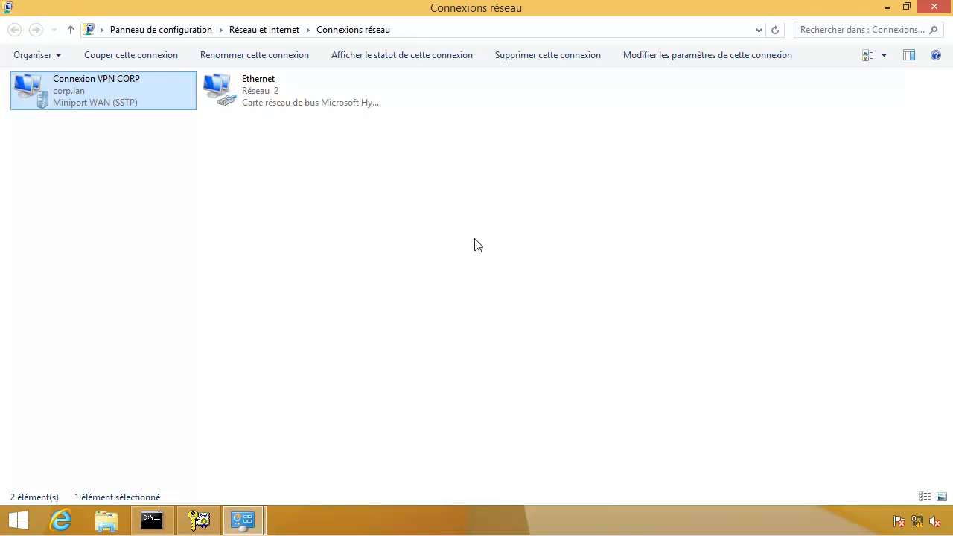
Step: Open Connexion VPN CORP's Statut window on the Détails tab
right_click(83, 103)
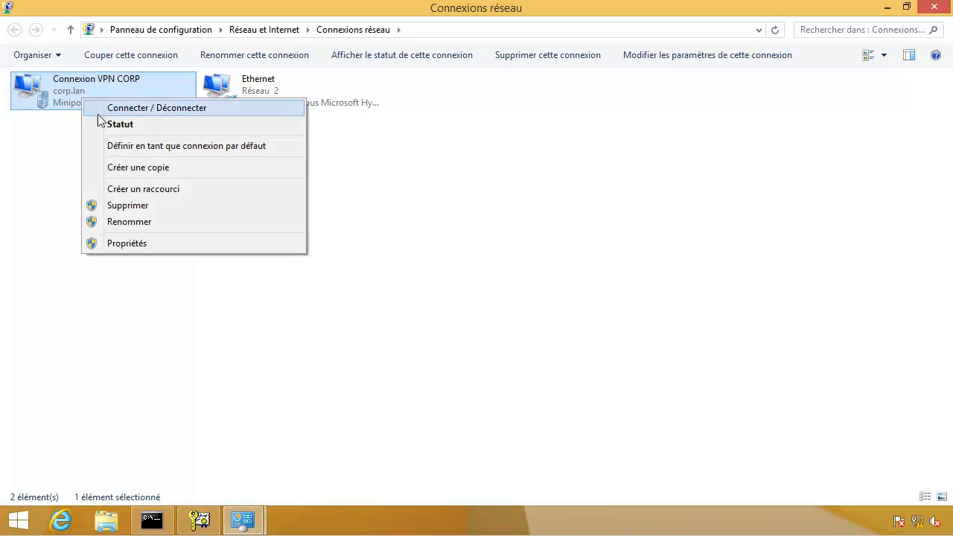
click(105, 124)
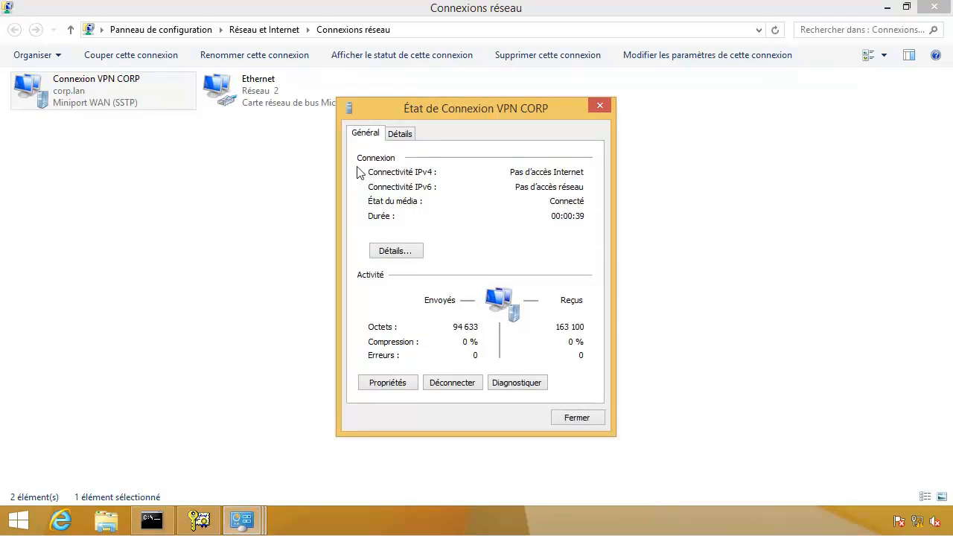
click(408, 136)
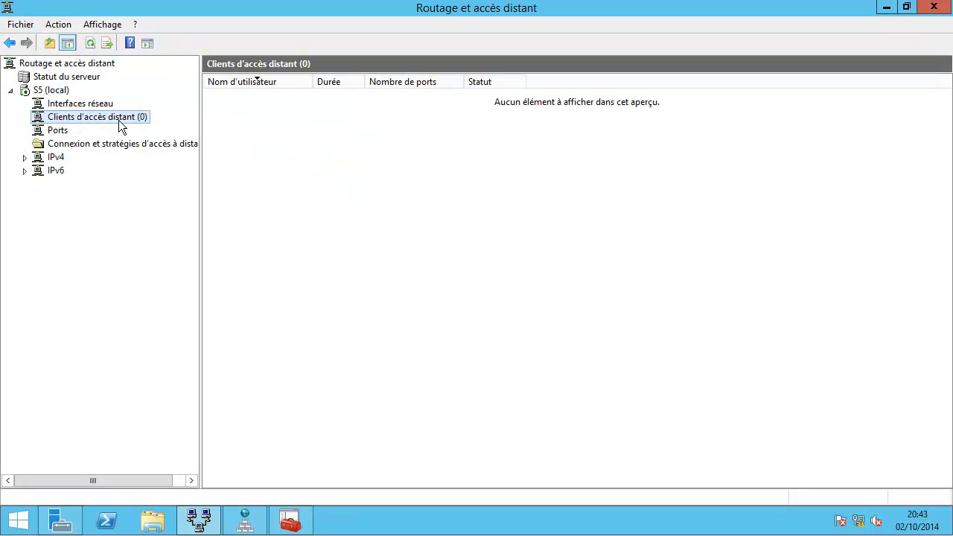
Step: Refresh Clients d'accès distant to show one user, then confirm Miniport WAN (SSTP) is Actif in Ports
click(91, 44)
click(239, 101)
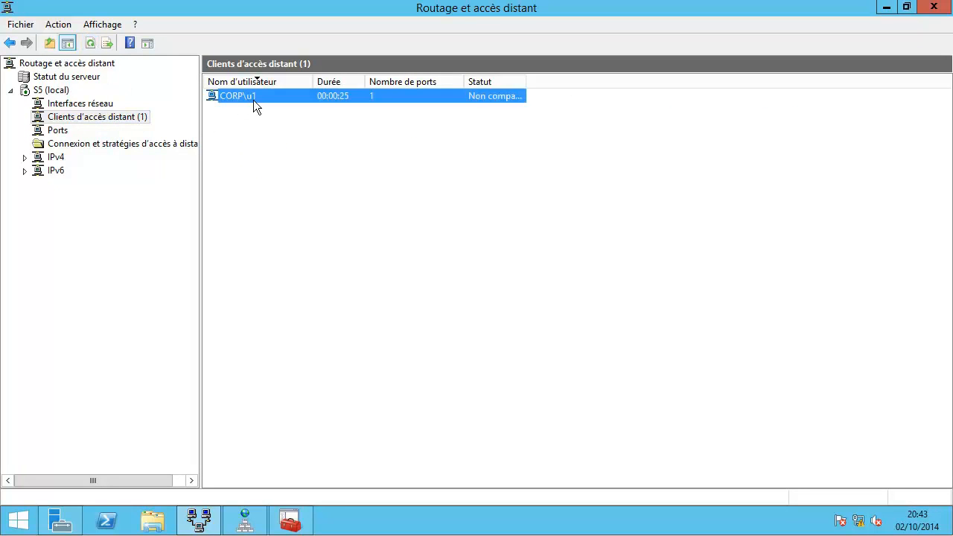
click(65, 131)
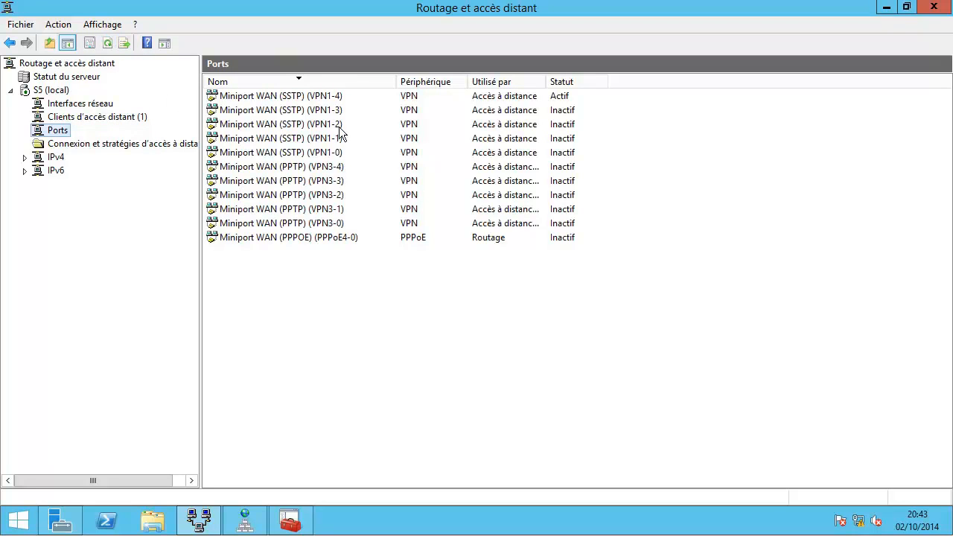
click(437, 96)
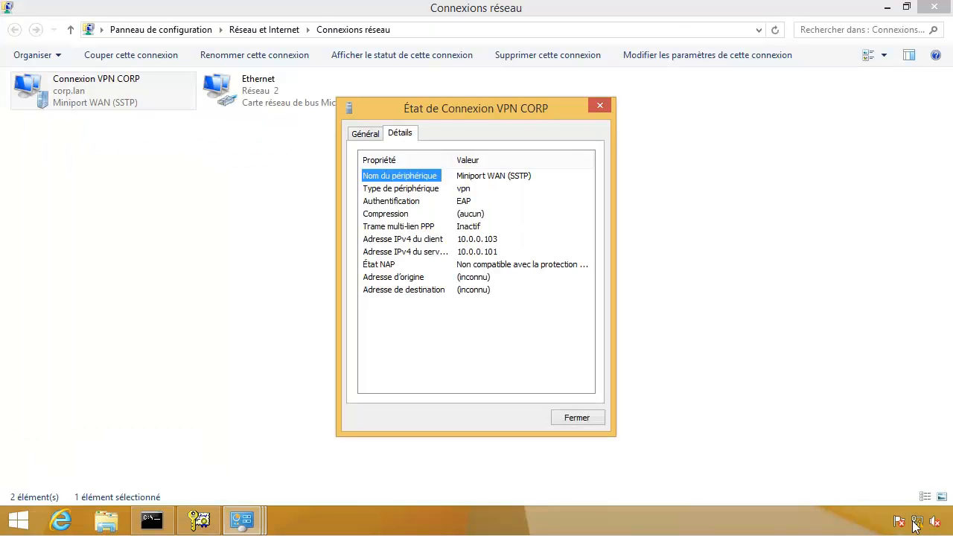
Step: Close the État de Connexion VPN CORP window and show the networks list with the VPN Connecté
click(917, 527)
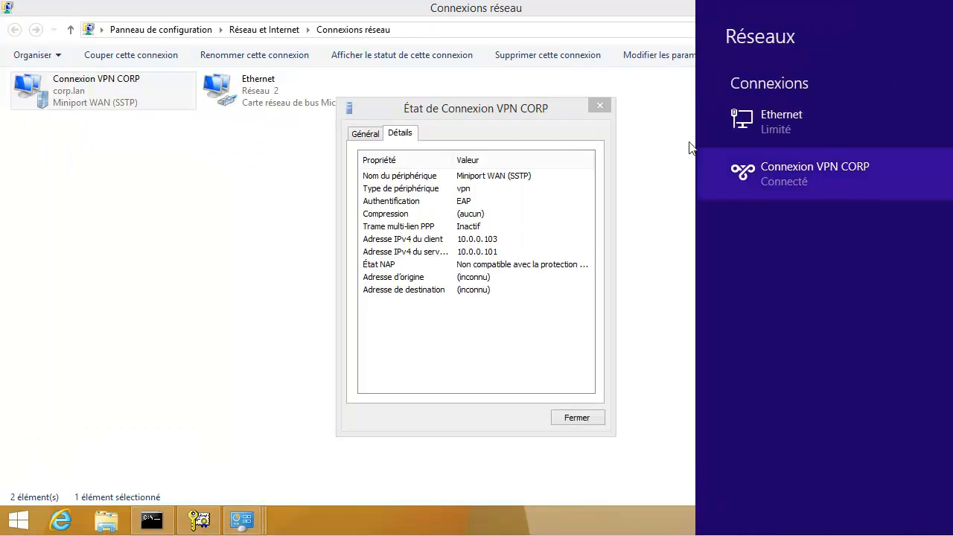
click(561, 113)
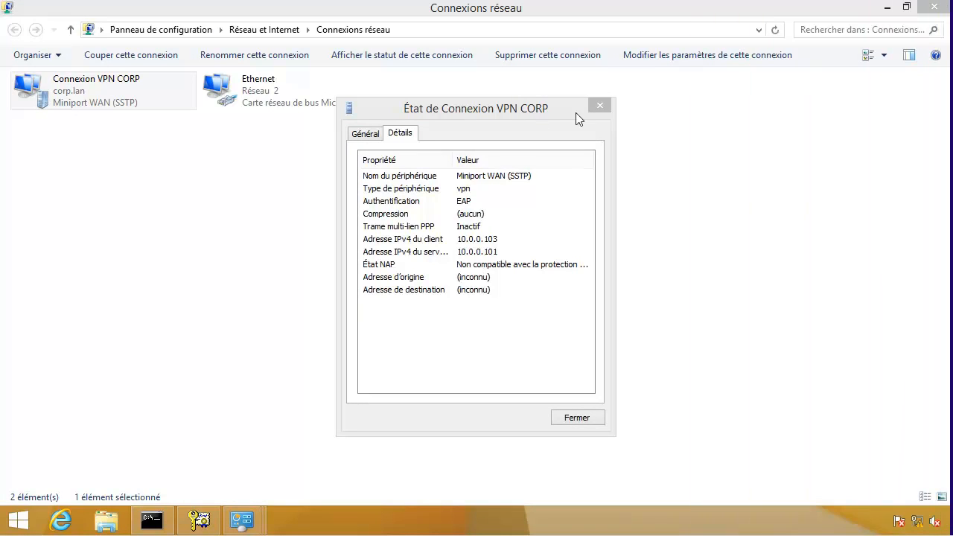
click(598, 105)
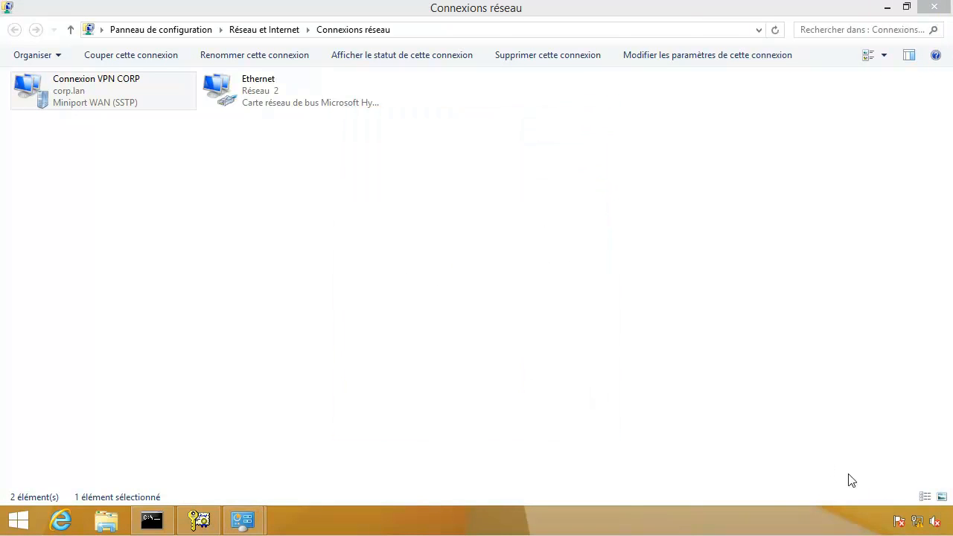
click(922, 523)
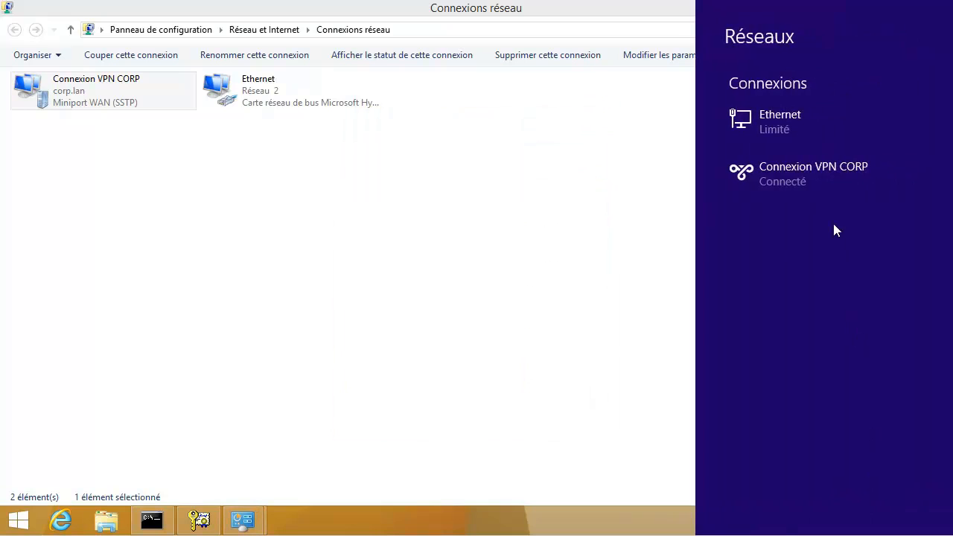